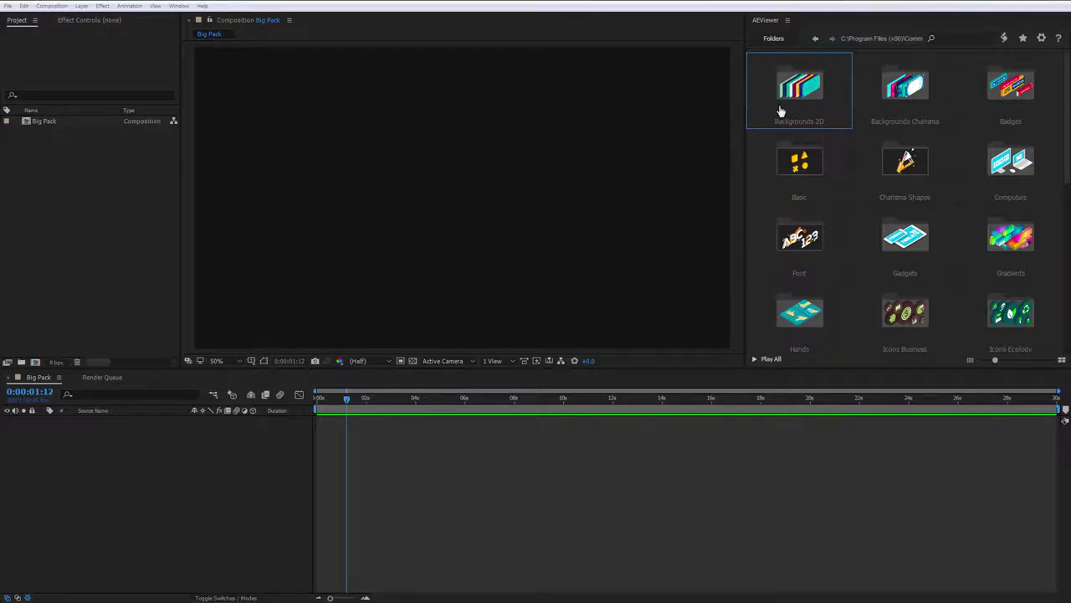
# Import the teal circle Background 03 from Backgrounds Charisma into Big Pack and scrub through it.
pyautogui.doubleClick(810, 97)
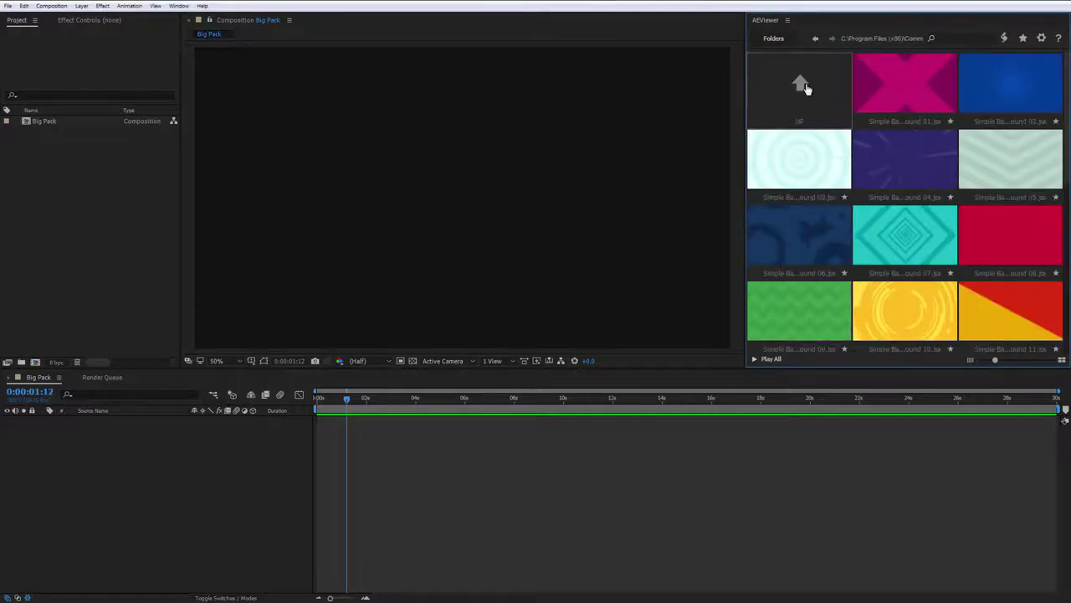
pyautogui.doubleClick(806, 87)
pyautogui.doubleClick(901, 90)
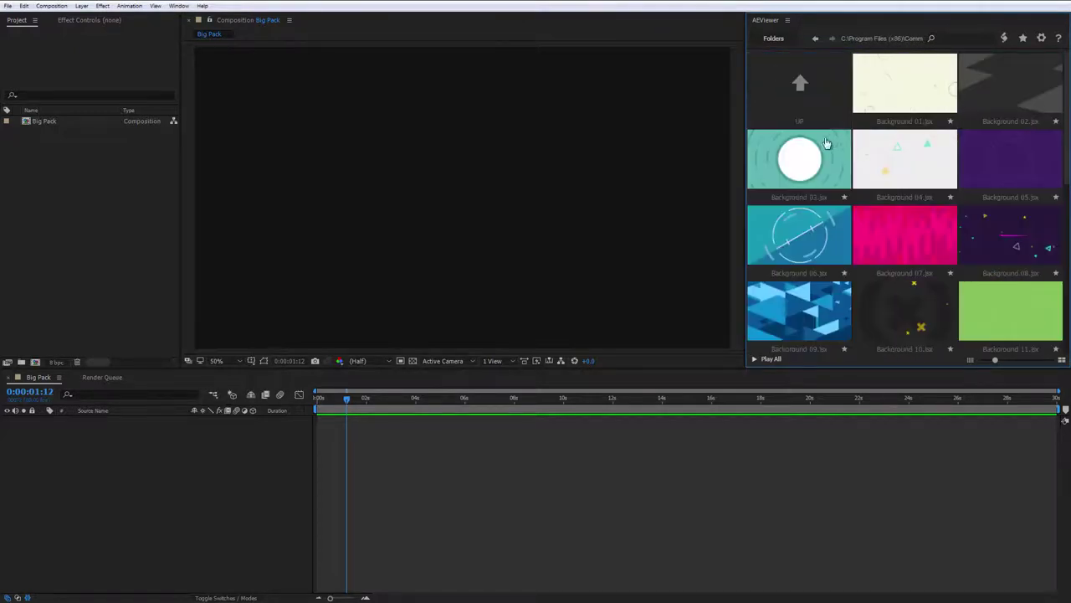
pyautogui.doubleClick(805, 160)
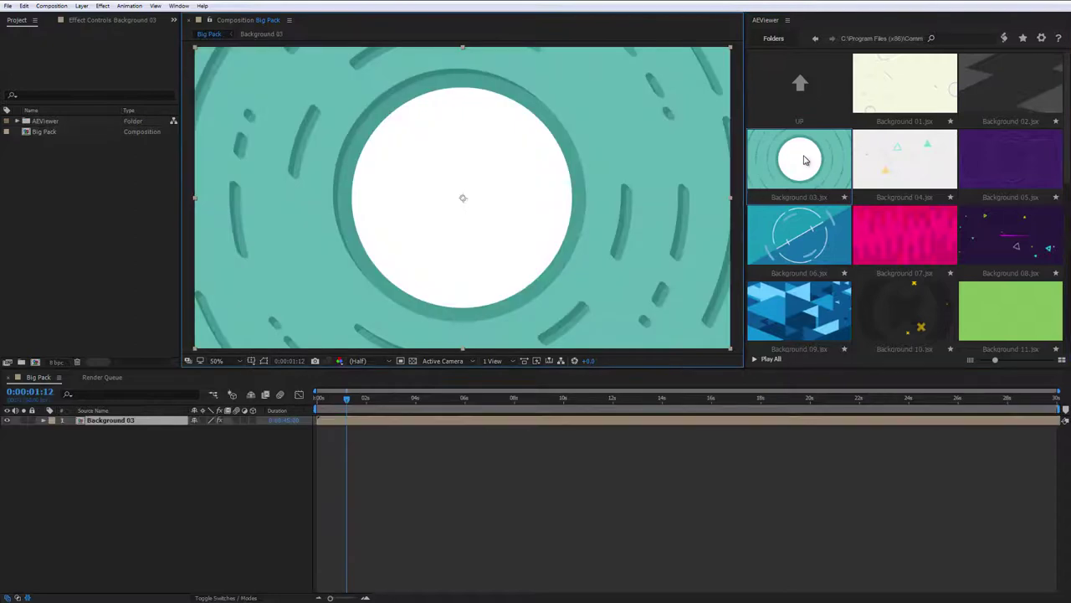
pyautogui.moveTo(354, 402)
pyautogui.mouseDown()
pyautogui.moveTo(318, 401)
pyautogui.moveTo(342, 406)
pyautogui.mouseUp()
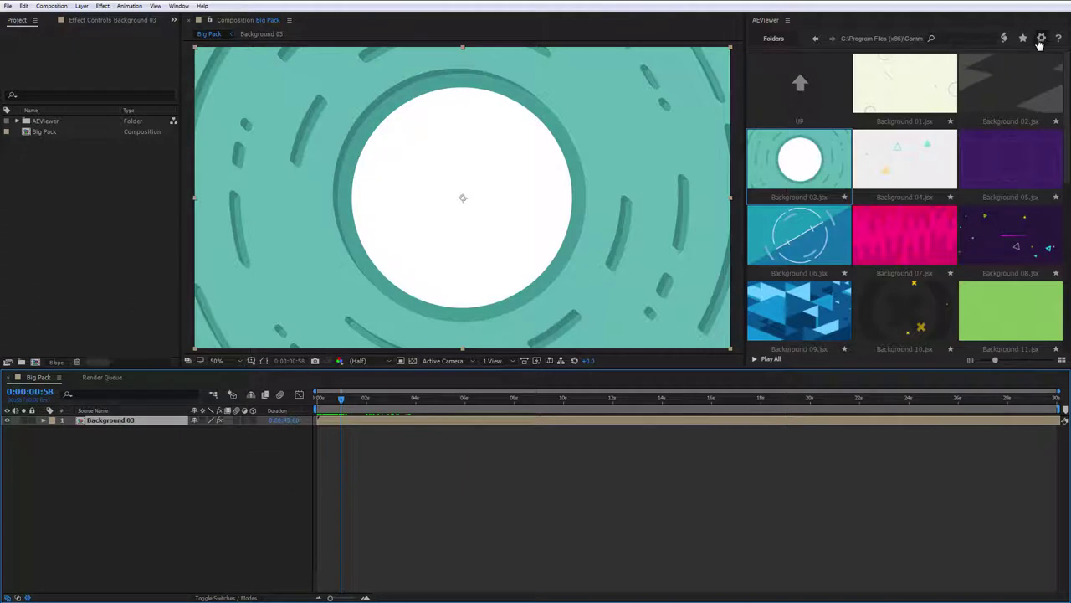
# Choose how imported projects are added in AEViewer's library settings.
pyautogui.click(1041, 38)
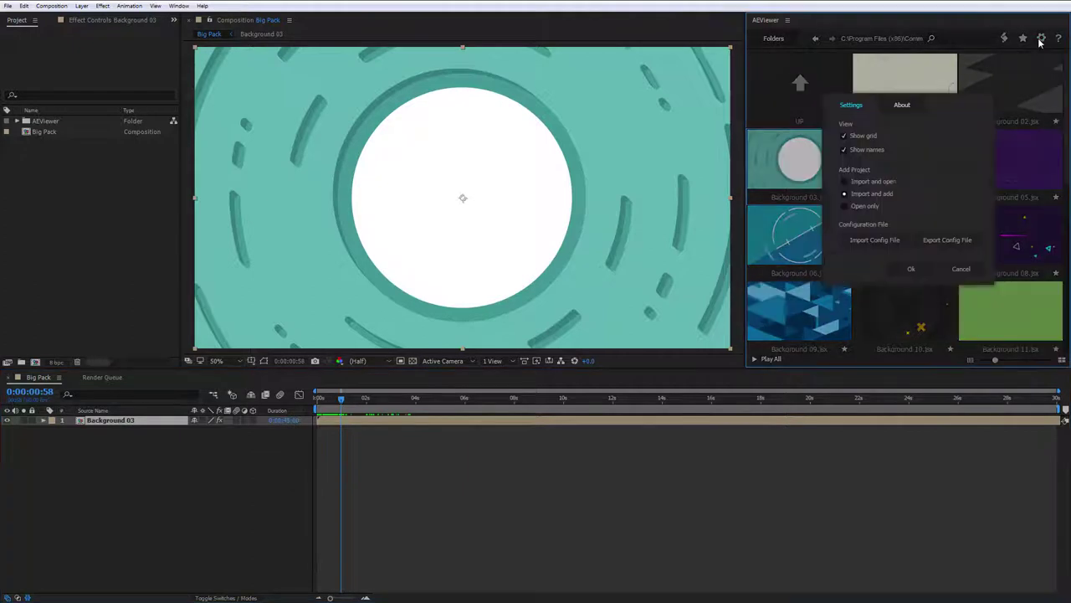
pyautogui.click(859, 207)
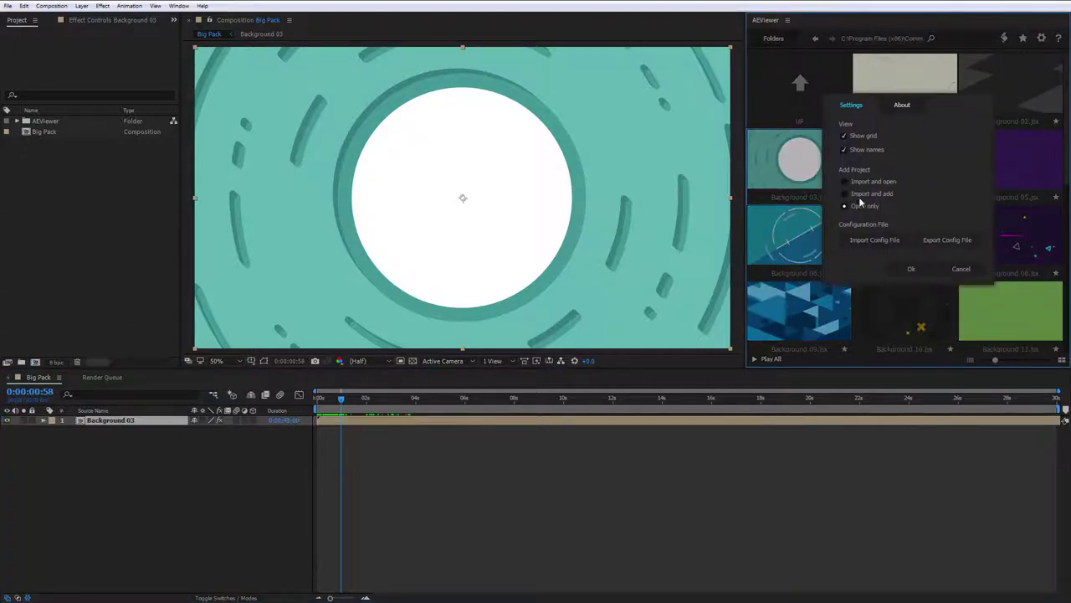
pyautogui.click(918, 269)
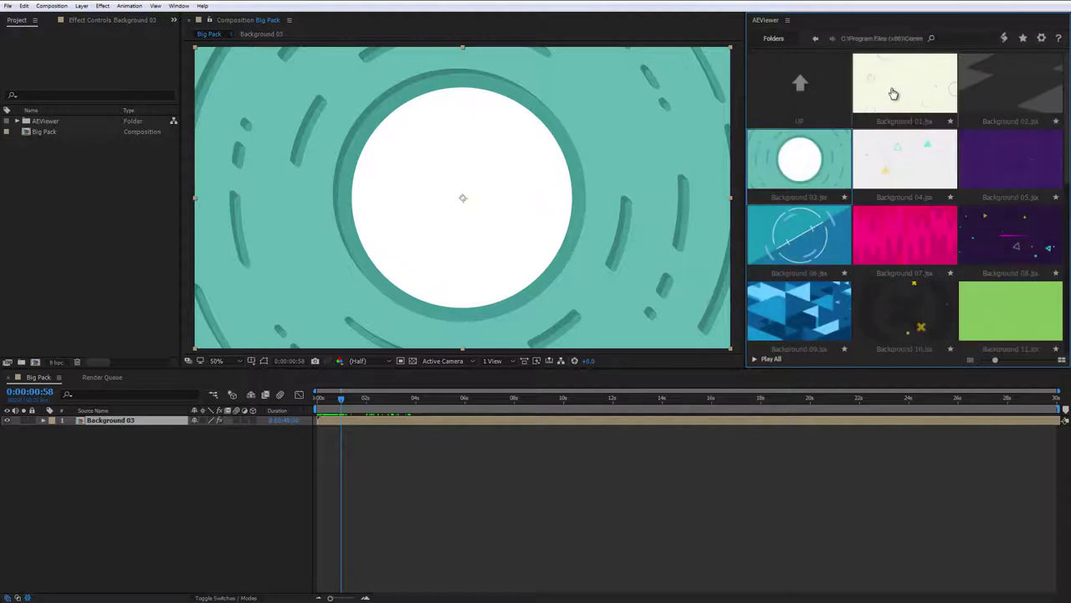
pyautogui.rightClick(827, 146)
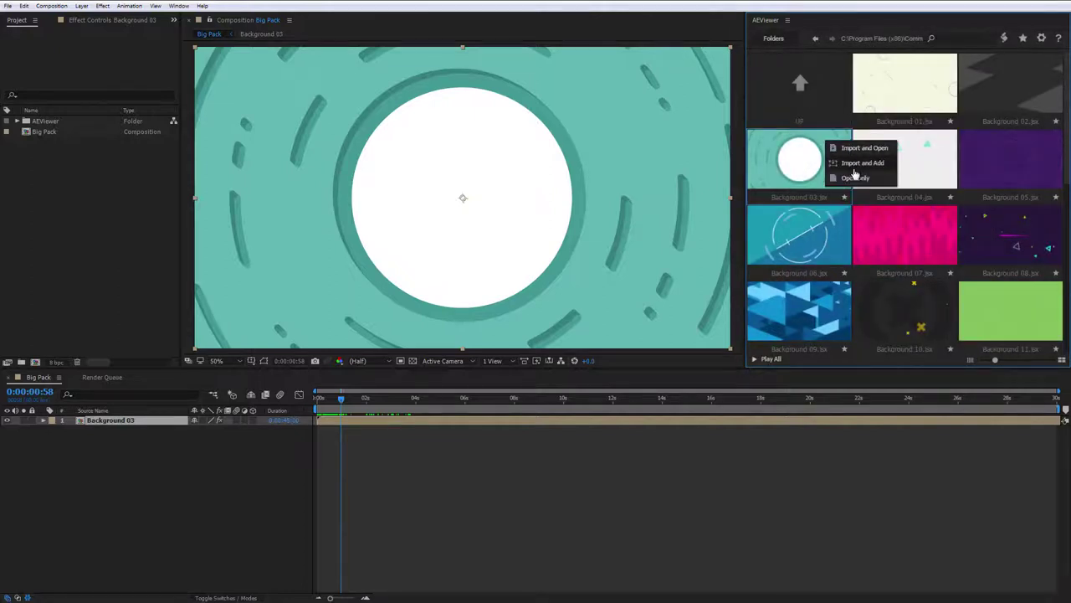
pyautogui.click(810, 164)
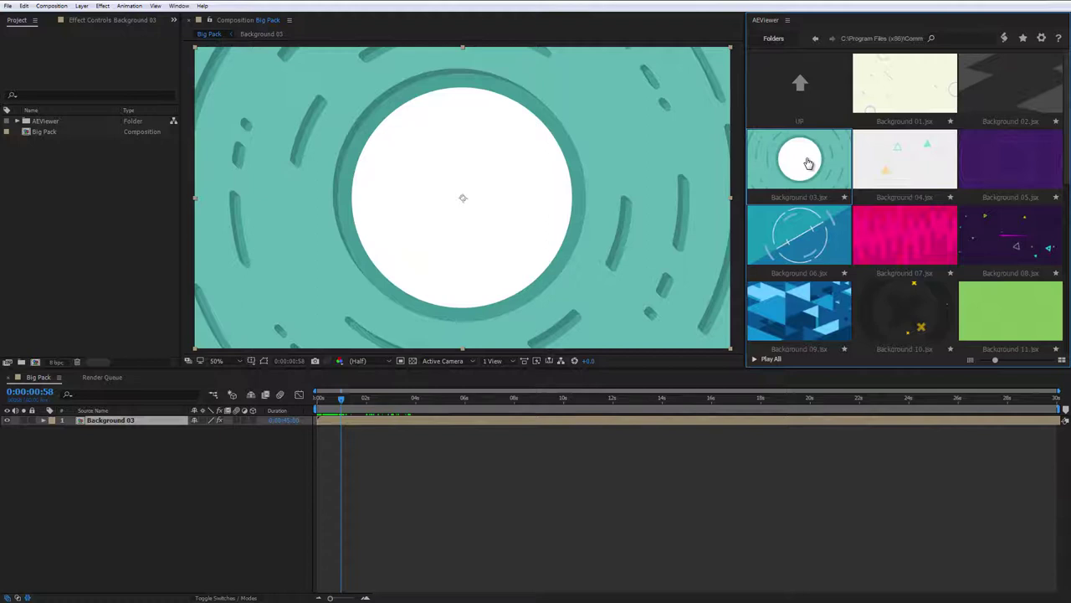
# Switch the AEViewer library from Charisma Shapes to the Badges collection.
pyautogui.click(770, 39)
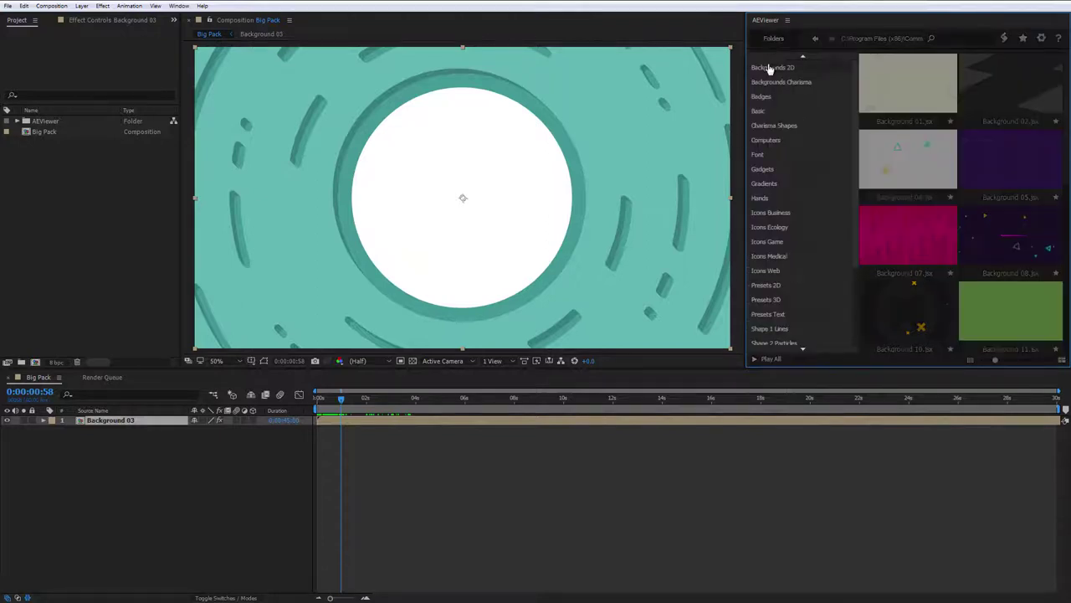
pyautogui.click(777, 126)
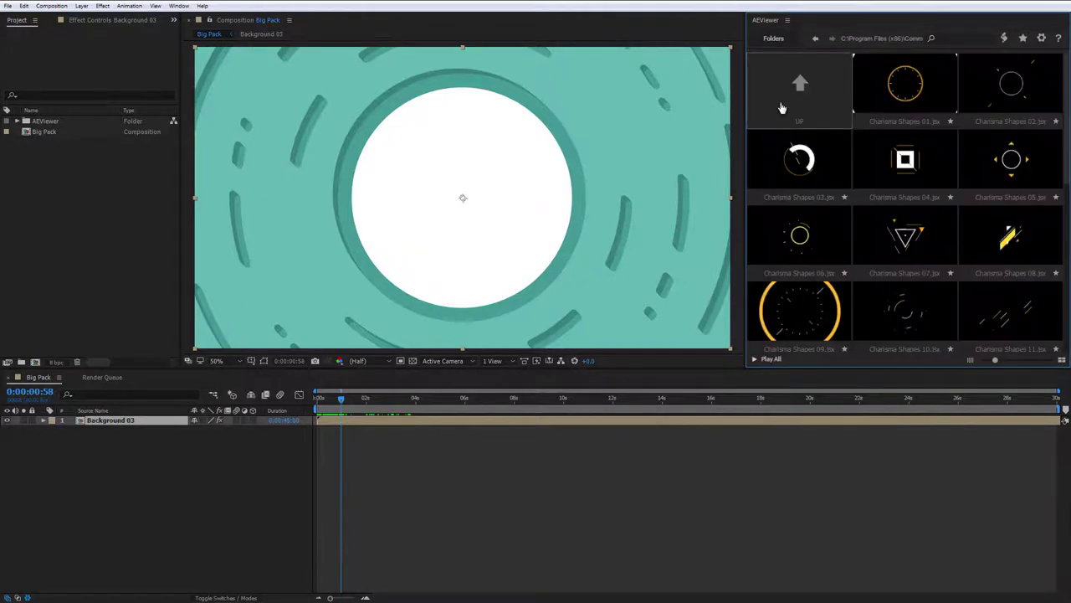
pyautogui.click(780, 40)
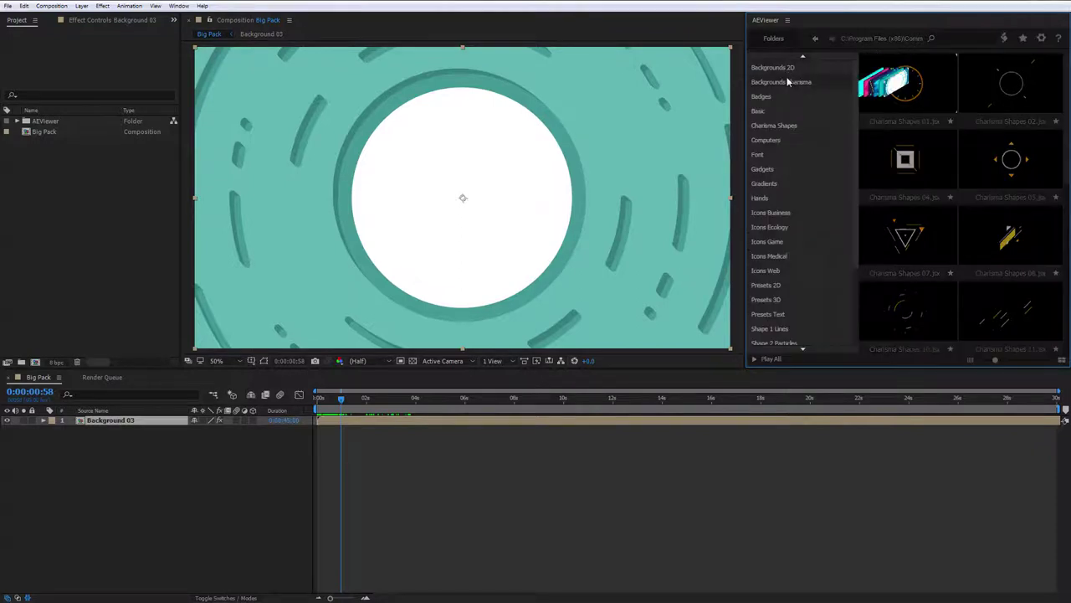
pyautogui.click(774, 97)
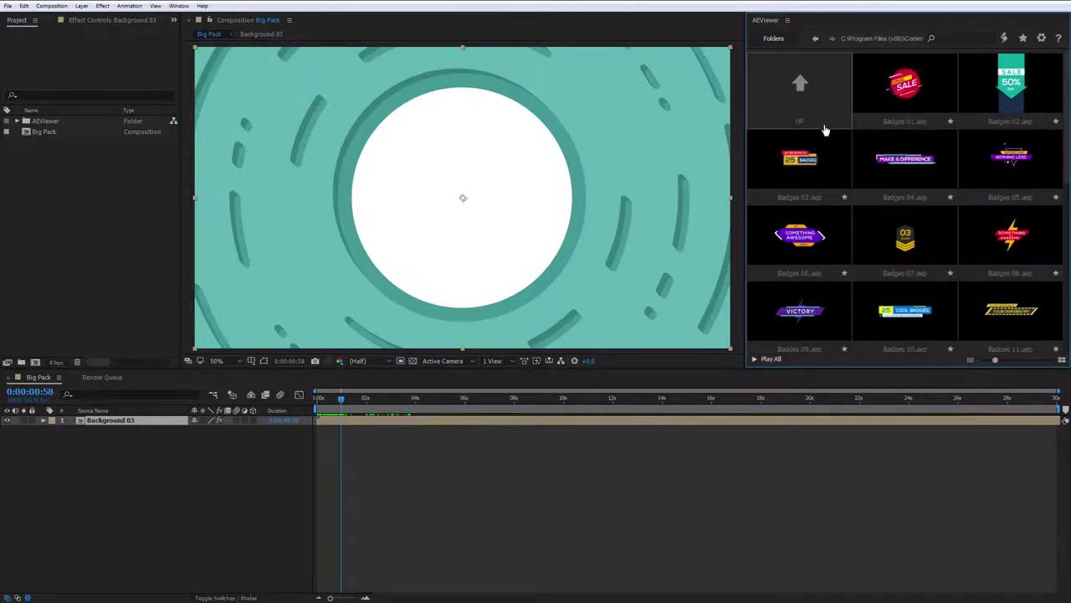
# Keep the three-column thumbnail grid, favourite Badges 03, and play all badge previews.
pyautogui.moveTo(996, 360); pyautogui.dragTo(993, 363)
pyautogui.click(1060, 360)
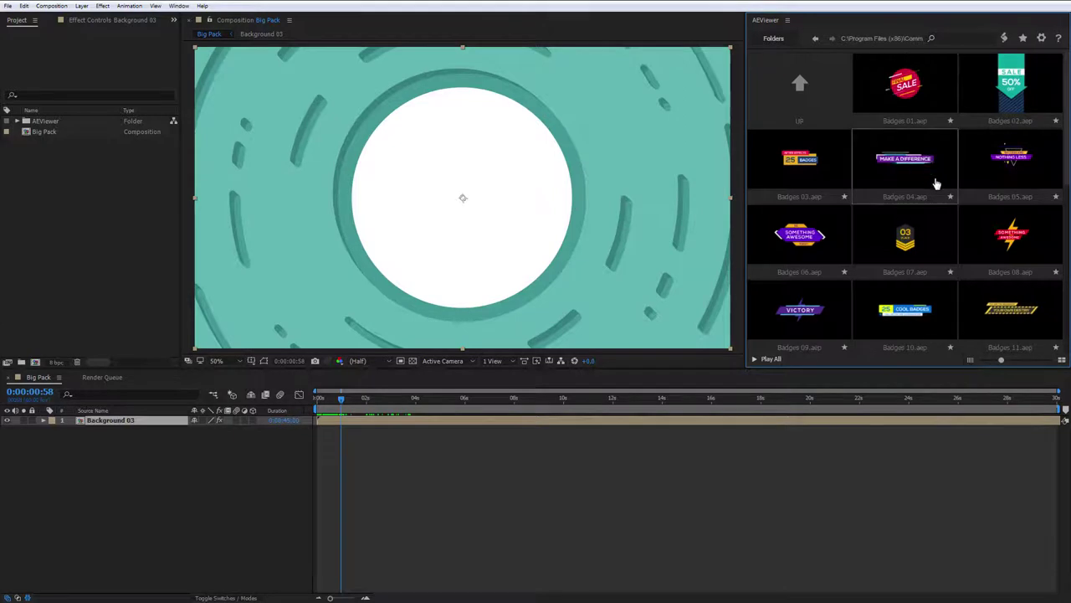
pyautogui.click(845, 198)
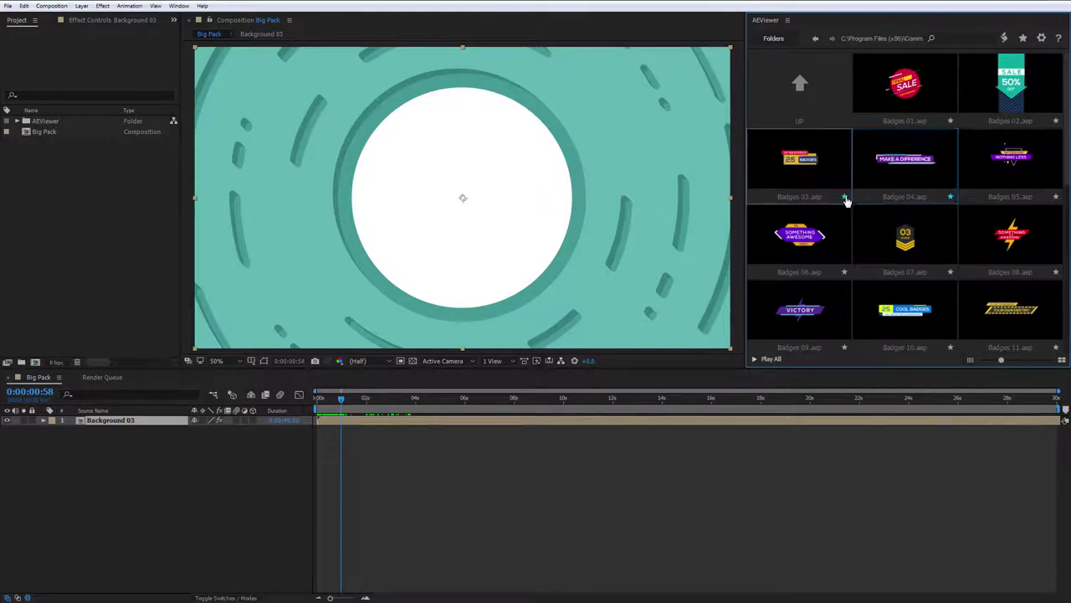
pyautogui.click(773, 358)
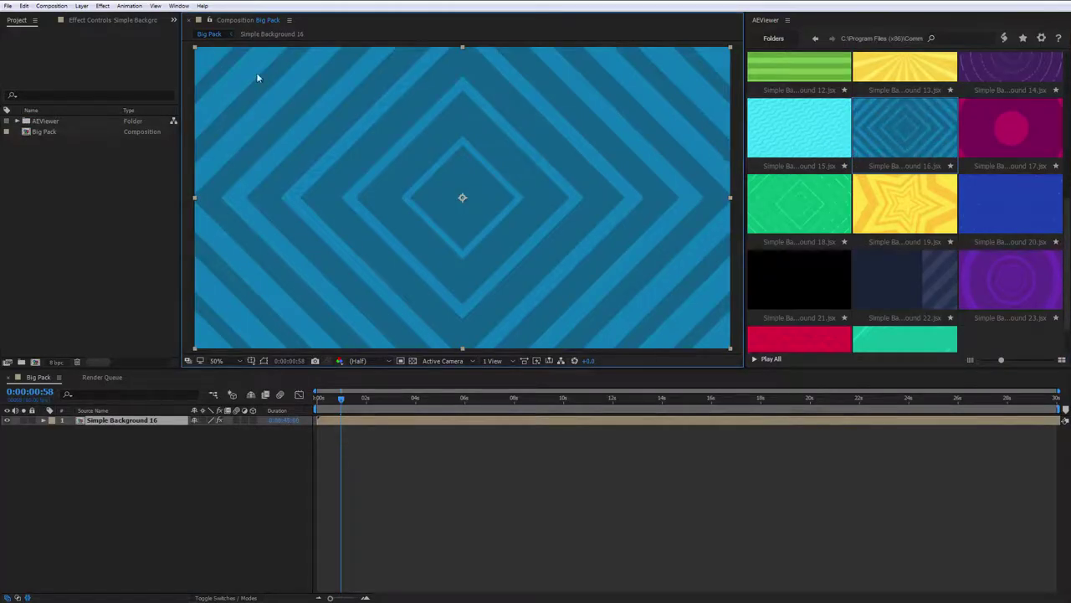
# Set Simple Background 16's Color 2 to white (FFFFFF) and preview the pattern.
pyautogui.click(101, 25)
pyautogui.click(105, 72)
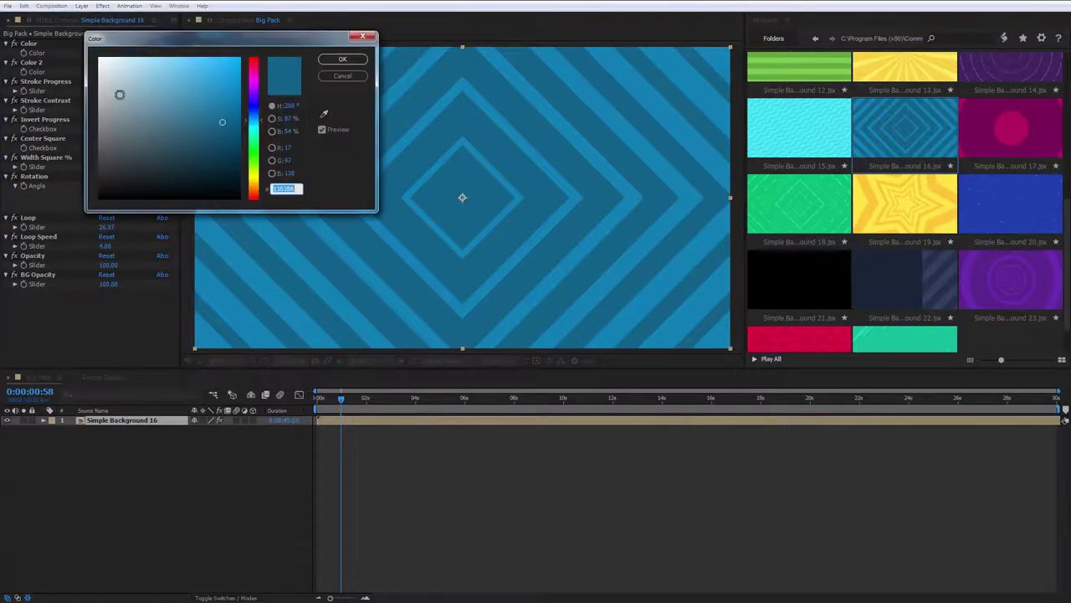
pyautogui.click(112, 76)
pyautogui.moveTo(111, 76); pyautogui.dragTo(95, 40)
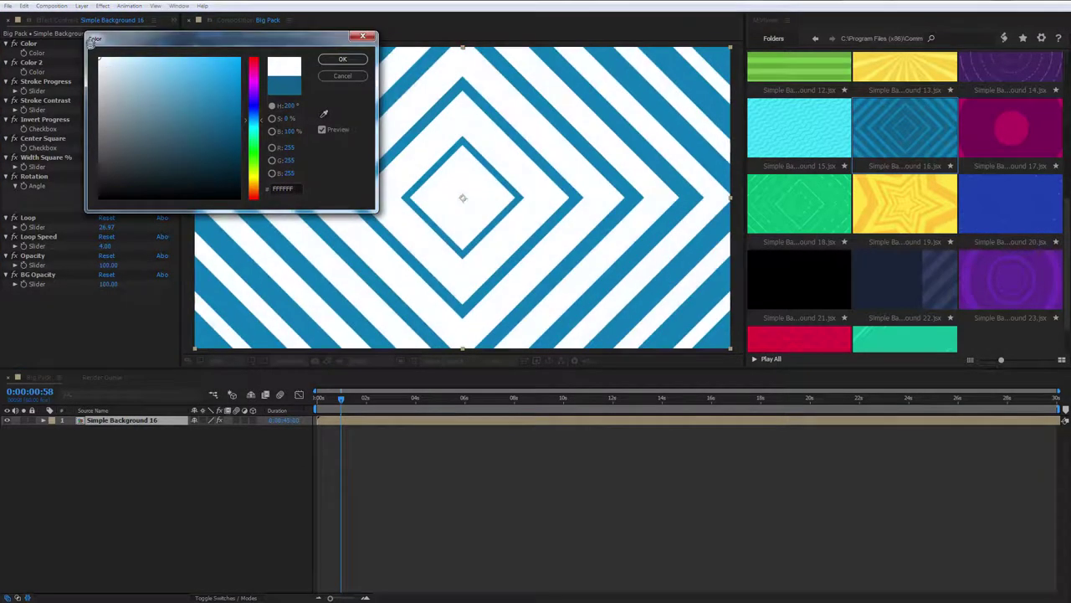
pyautogui.click(343, 58)
pyautogui.moveTo(343, 399)
pyautogui.mouseDown()
pyautogui.moveTo(316, 399)
pyautogui.moveTo(341, 400)
pyautogui.mouseUp()
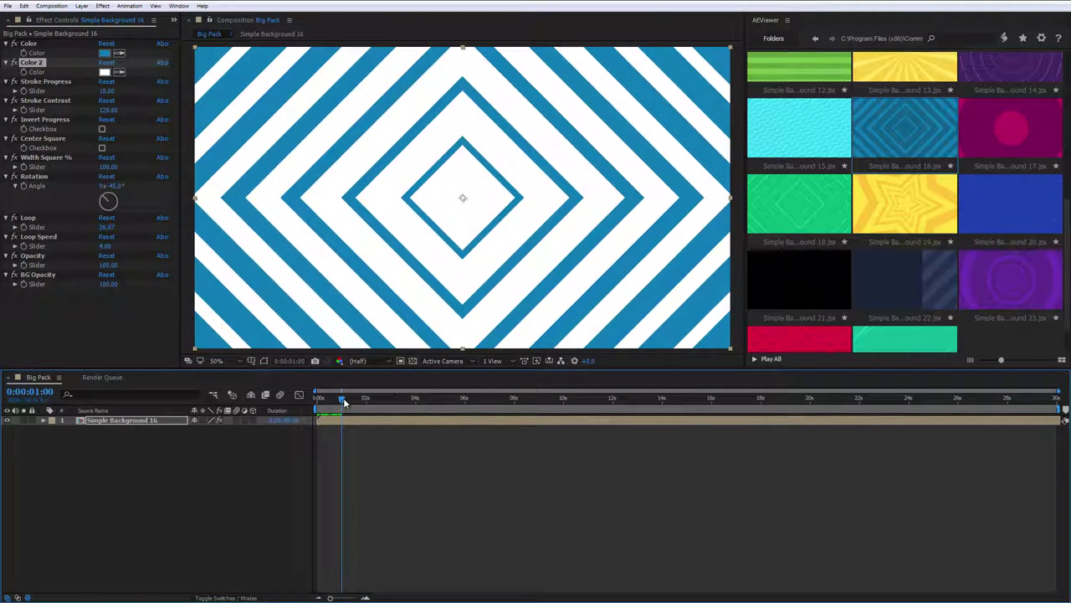
# Set Stroke Contrast to 200 and scrub Rotation to turn the diamond pattern.
pyautogui.click(107, 110)
pyautogui.write('200')
pyautogui.press('Return')
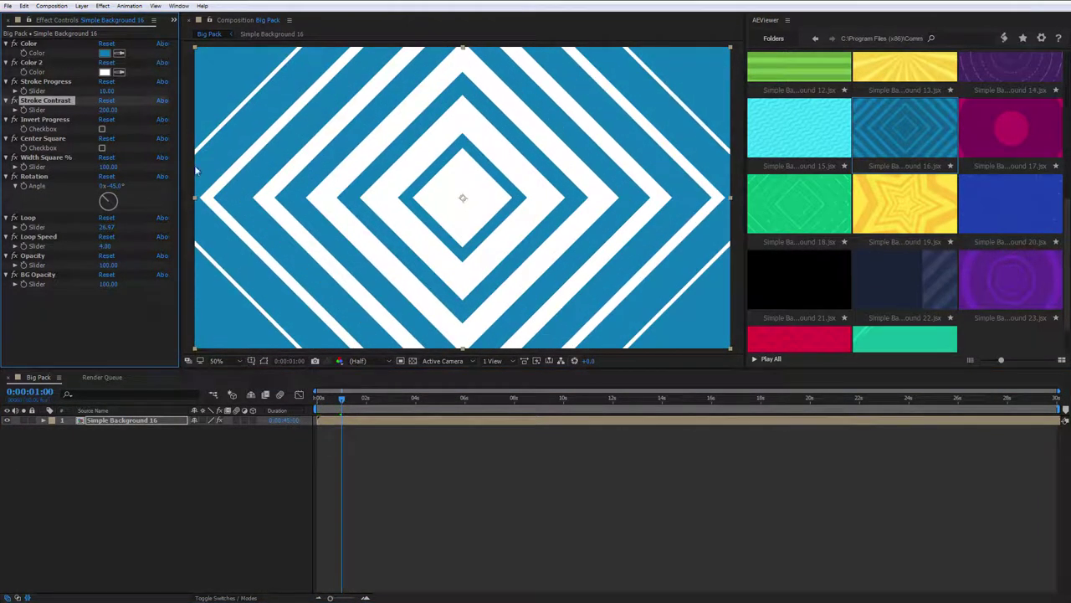
pyautogui.moveTo(116, 189); pyautogui.dragTo(168, 189)
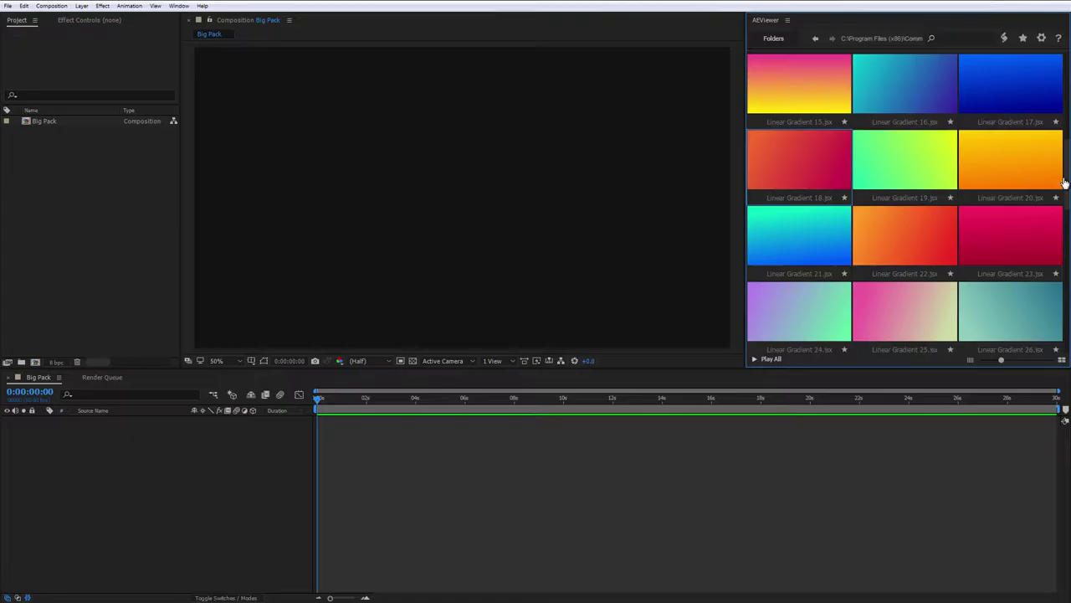
# Add Linear Gradient 18 to Big Pack and shift its Start Color hue to purple.
pyautogui.doubleClick(785, 165)
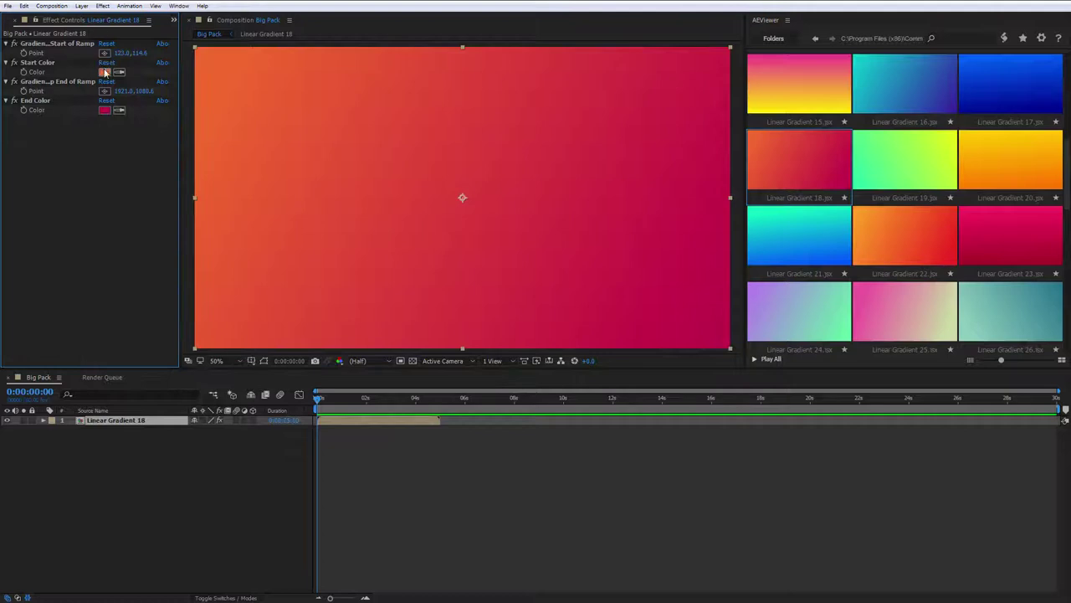
pyautogui.click(104, 72)
pyautogui.moveTo(251, 63); pyautogui.dragTo(251, 88)
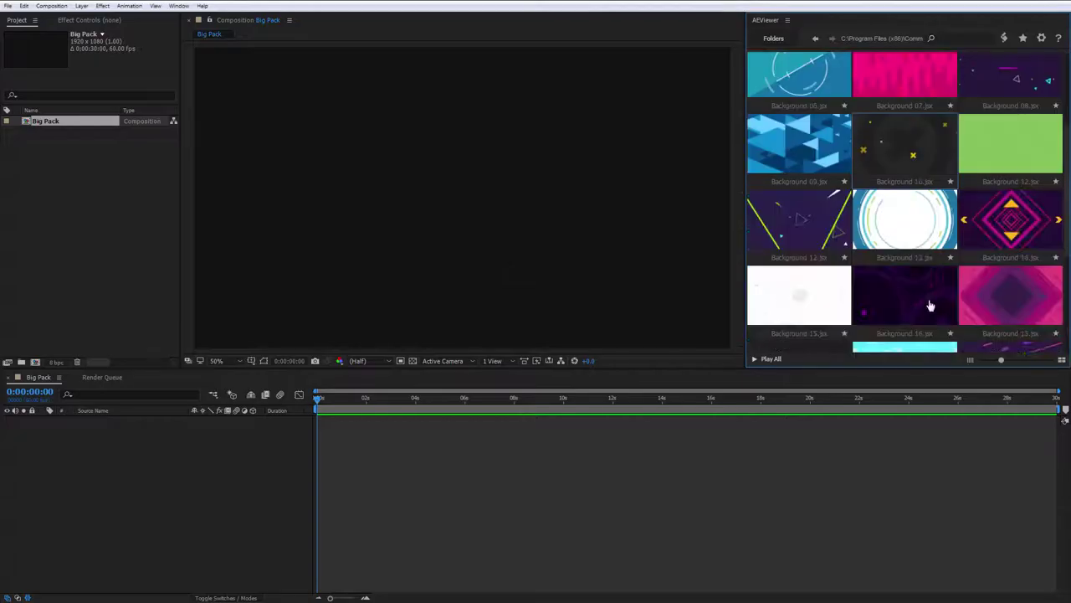
# Add Background 13 with Extrude 100 and Quality about 22, then preview Background 18.
pyautogui.moveTo(918, 240); pyautogui.dragTo(566, 348)
pyautogui.press('space')
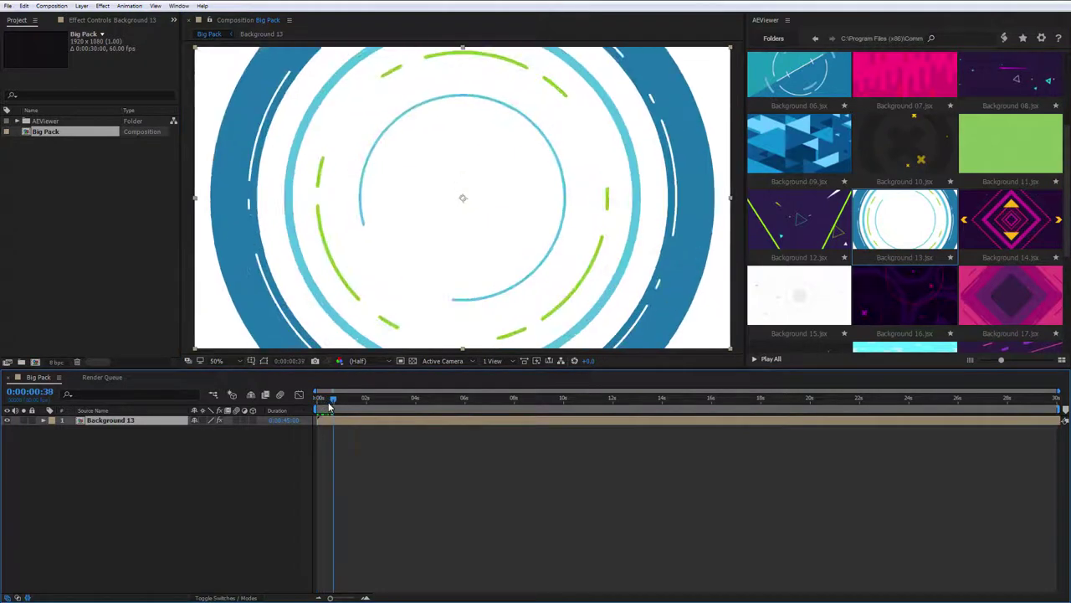
pyautogui.click(14, 261)
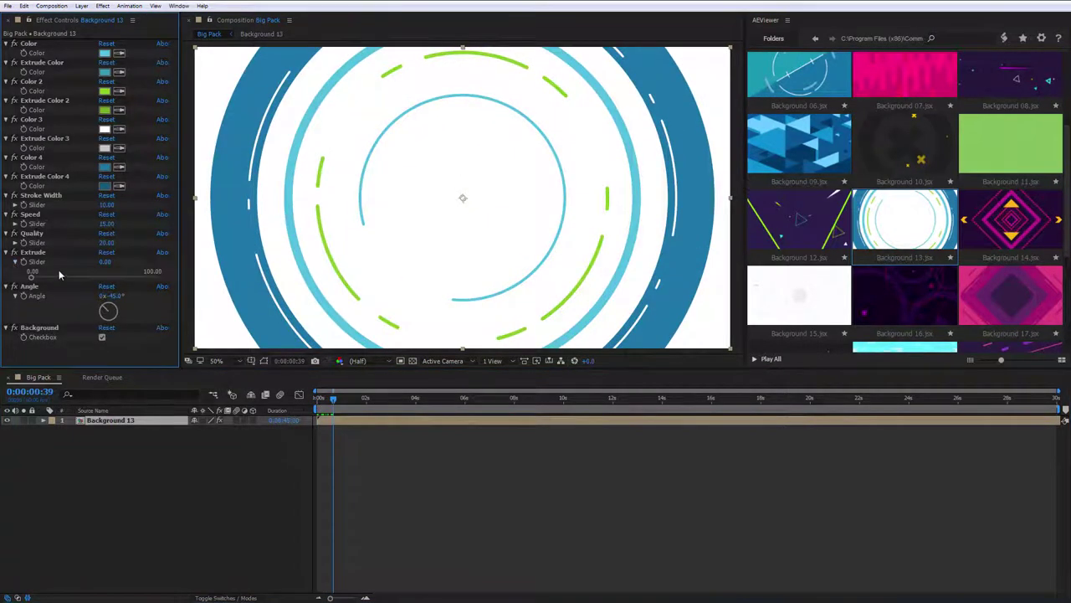
pyautogui.moveTo(31, 285); pyautogui.dragTo(176, 285)
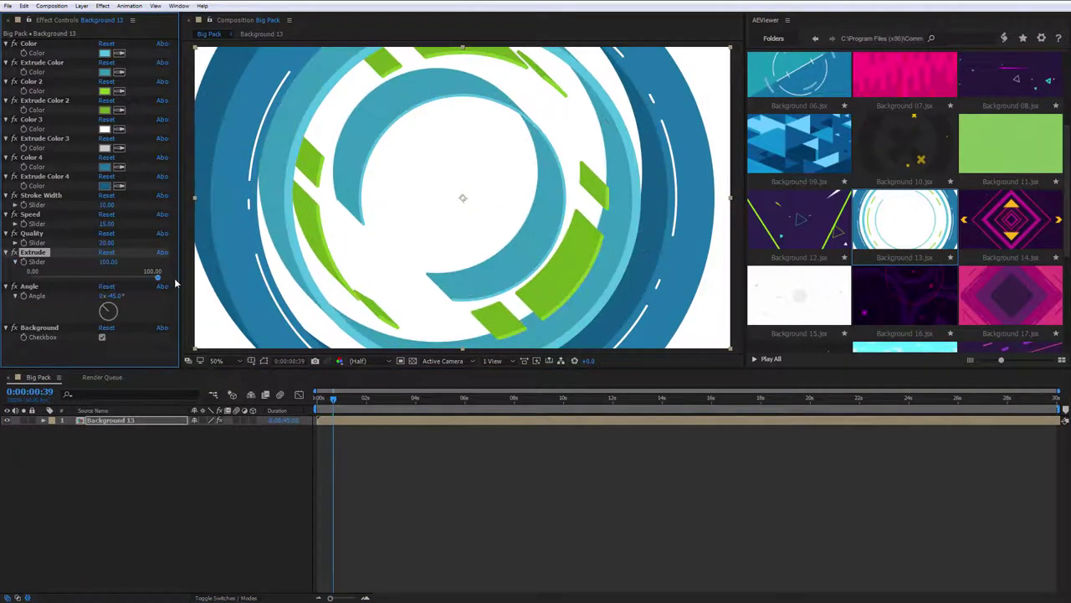
pyautogui.click(15, 242)
pyautogui.moveTo(53, 259)
pyautogui.mouseDown()
pyautogui.moveTo(39, 258)
pyautogui.moveTo(59, 259)
pyautogui.mouseUp()
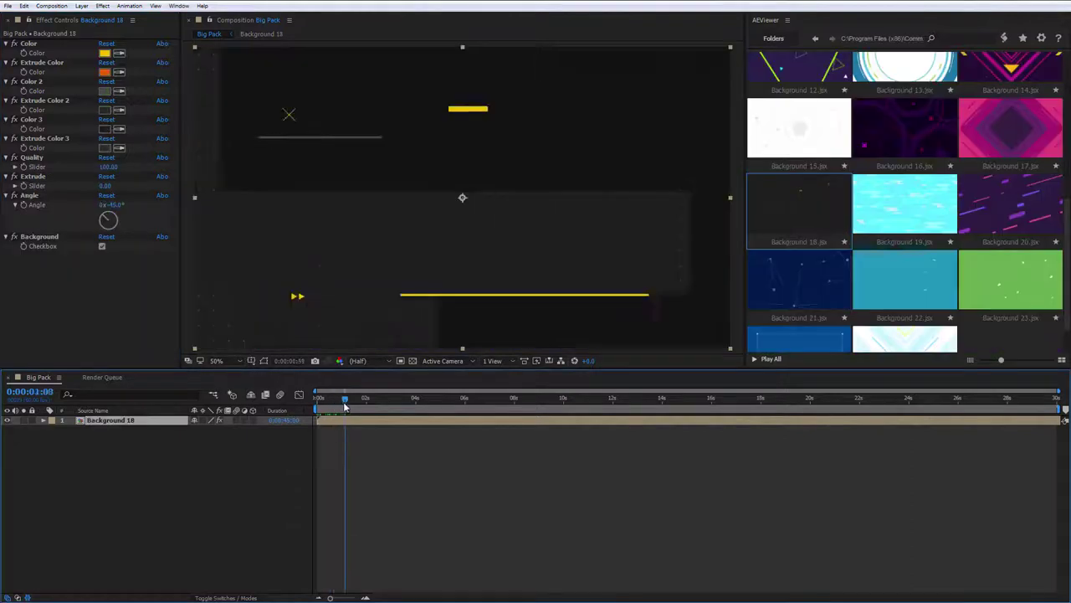
pyautogui.moveTo(344, 400); pyautogui.dragTo(565, 408)
# Set the Background 18 precomp's duration to 1:25:00 by entering 12500 in Composition Settings.
pyautogui.doubleClick(567, 419)
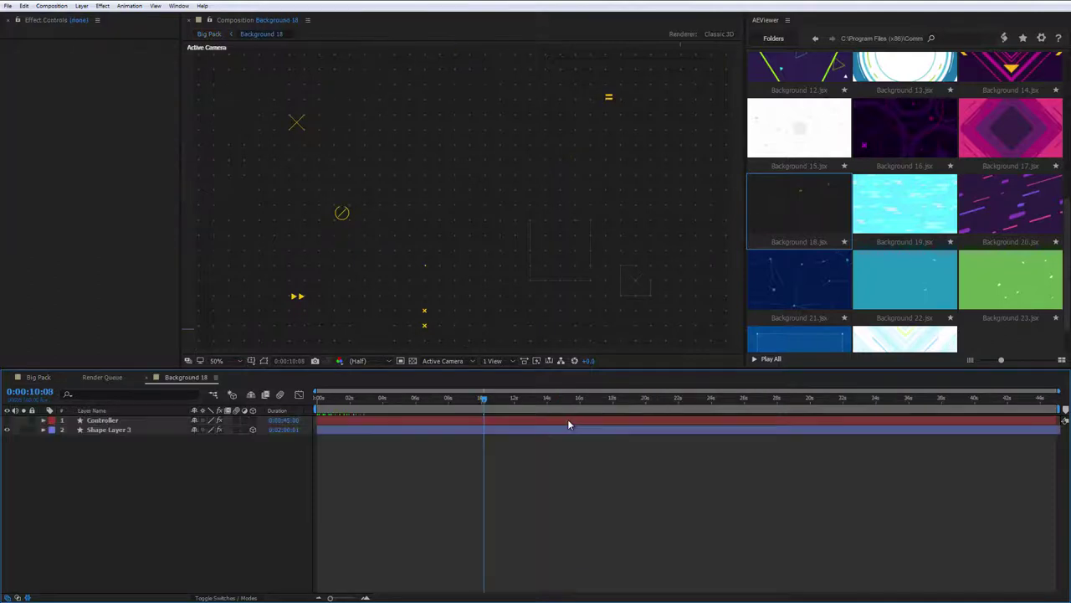
pyautogui.hotkey('ctrl', 'k')
pyautogui.click(281, 184)
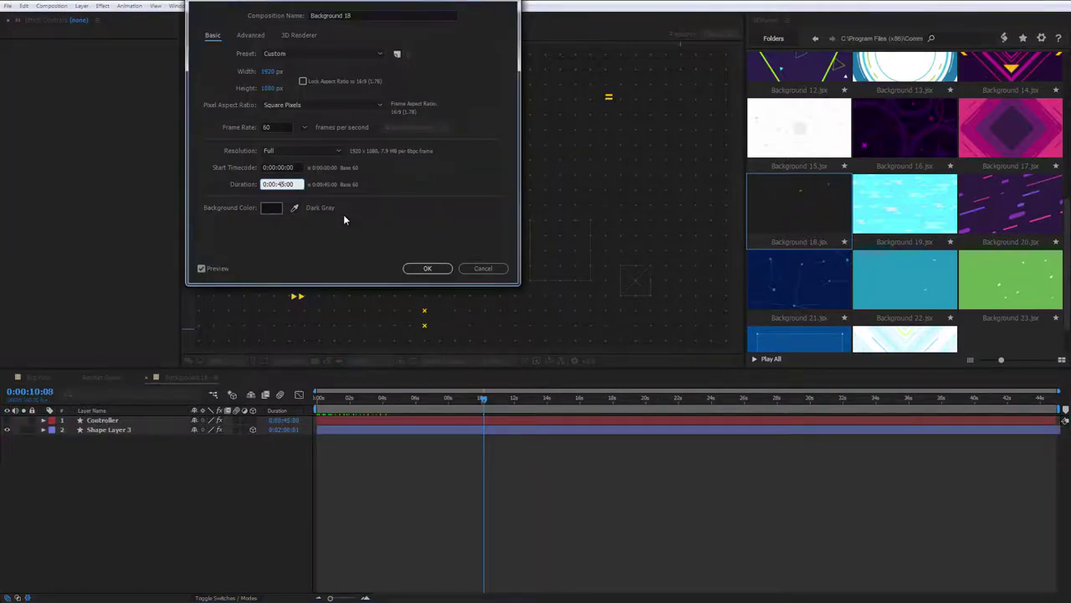
pyautogui.write('12500')
pyautogui.press('Return')
pyautogui.click(102, 419)
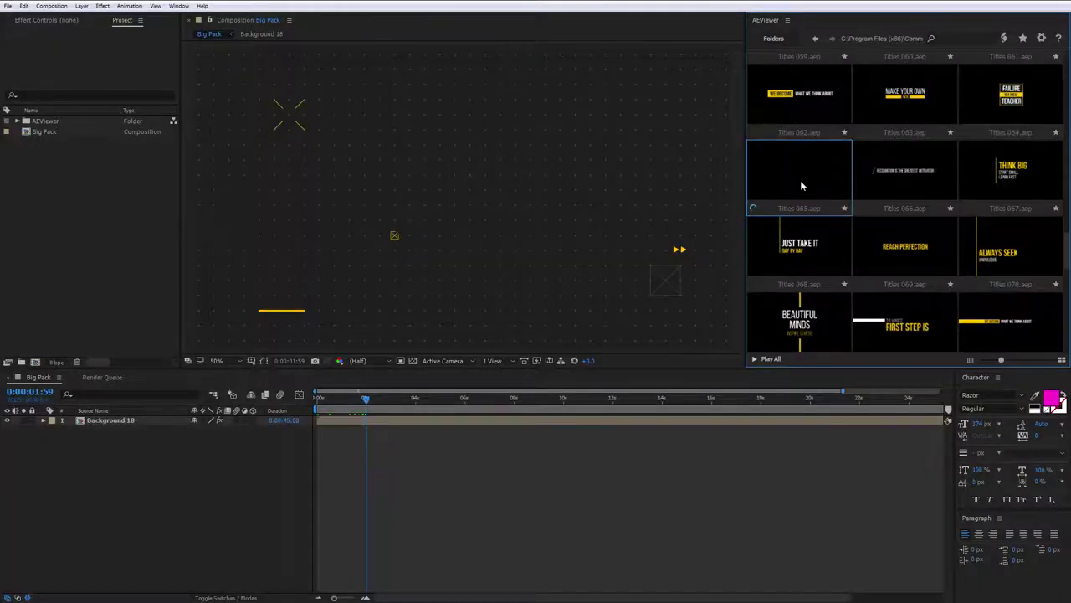
# Add Titles 065 to Big Pack, preview it, and drag its Out marker later.
pyautogui.doubleClick(800, 180)
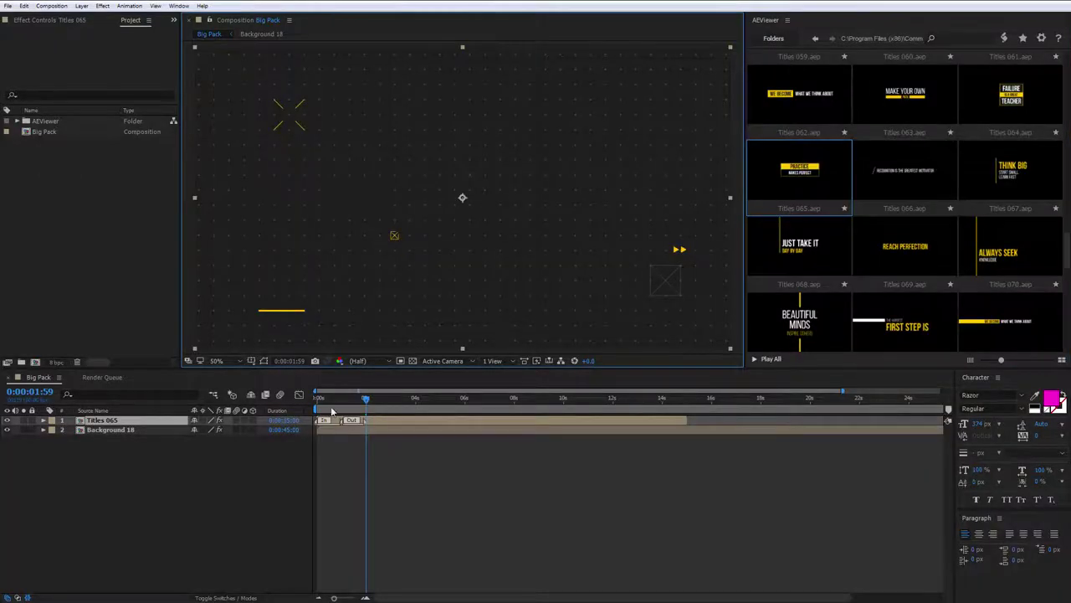
pyautogui.moveTo(319, 398); pyautogui.dragTo(362, 403)
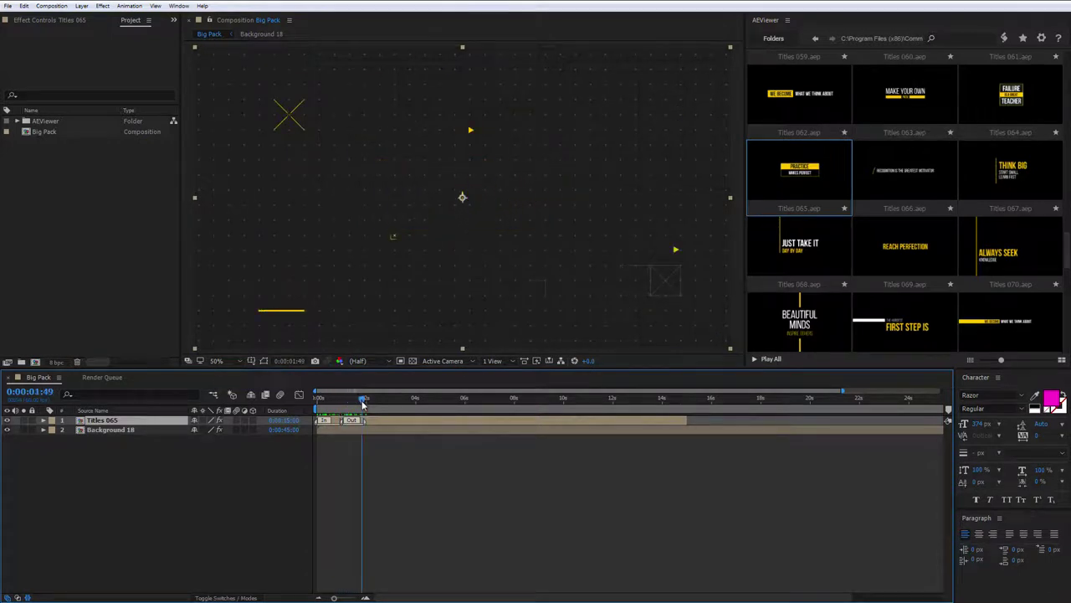
pyautogui.press('=')
pyautogui.press('=')
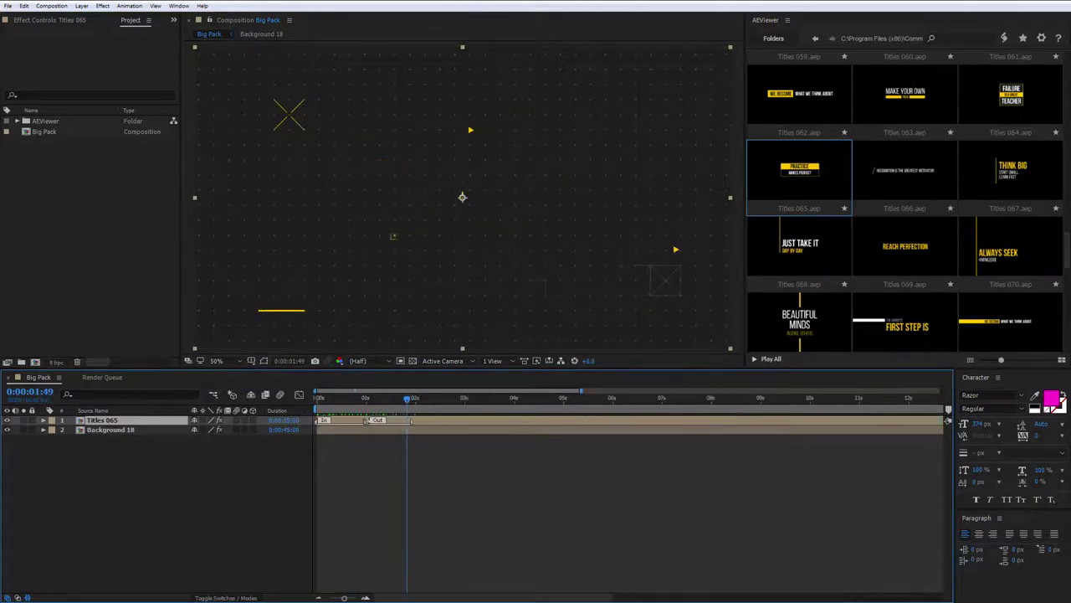
pyautogui.moveTo(374, 419); pyautogui.dragTo(407, 419)
pyautogui.moveTo(336, 400); pyautogui.dragTo(388, 404)
# Give the title an Extrude of 70, turn on BG, and adjust its Width.
pyautogui.click(384, 427)
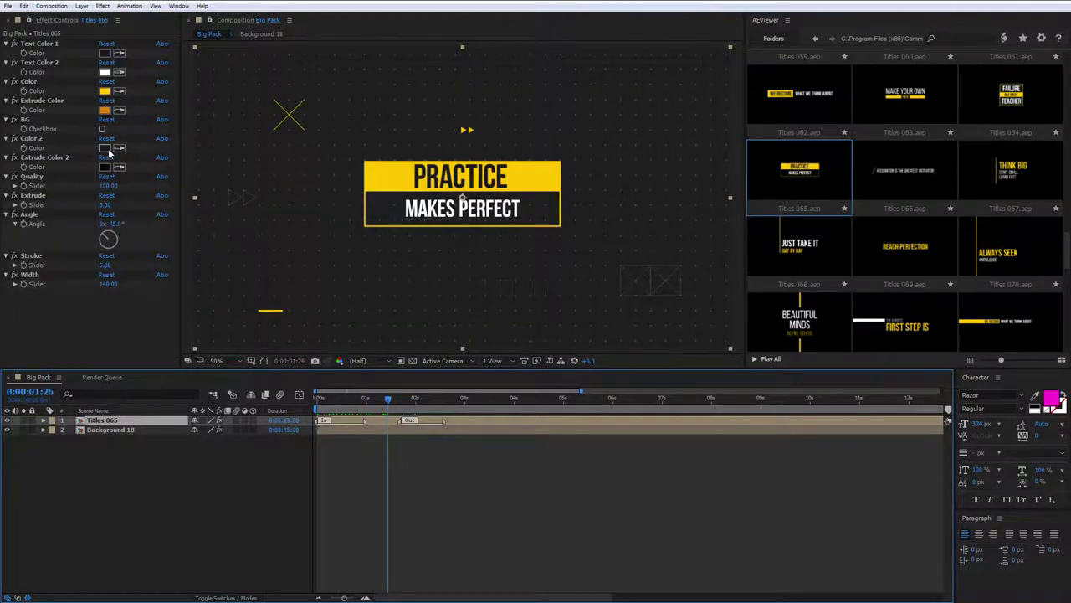
pyautogui.click(103, 205)
pyautogui.write('70')
pyautogui.press('Return')
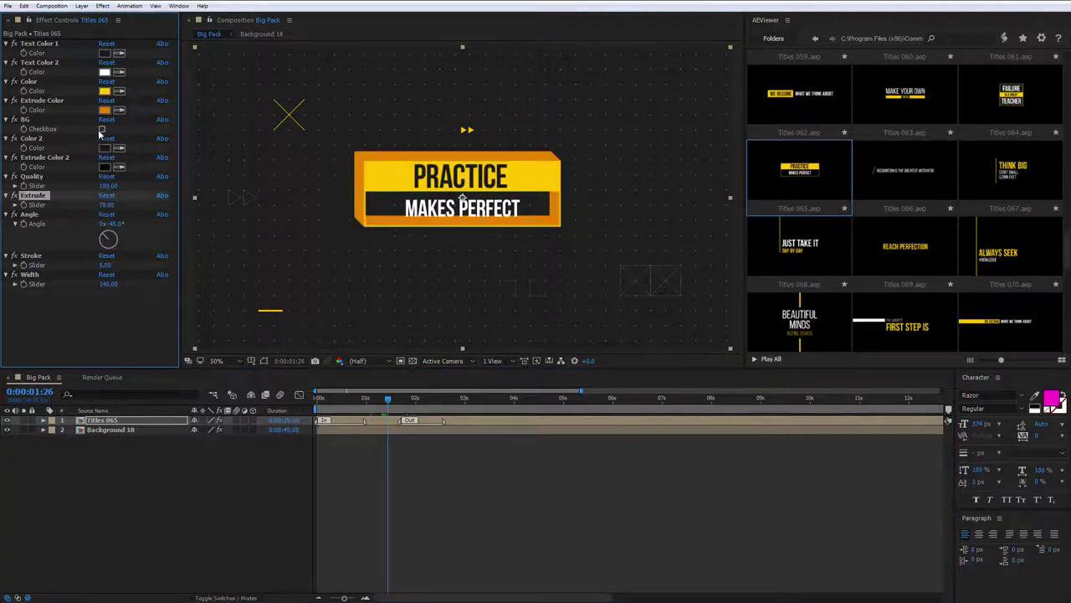
pyautogui.click(101, 130)
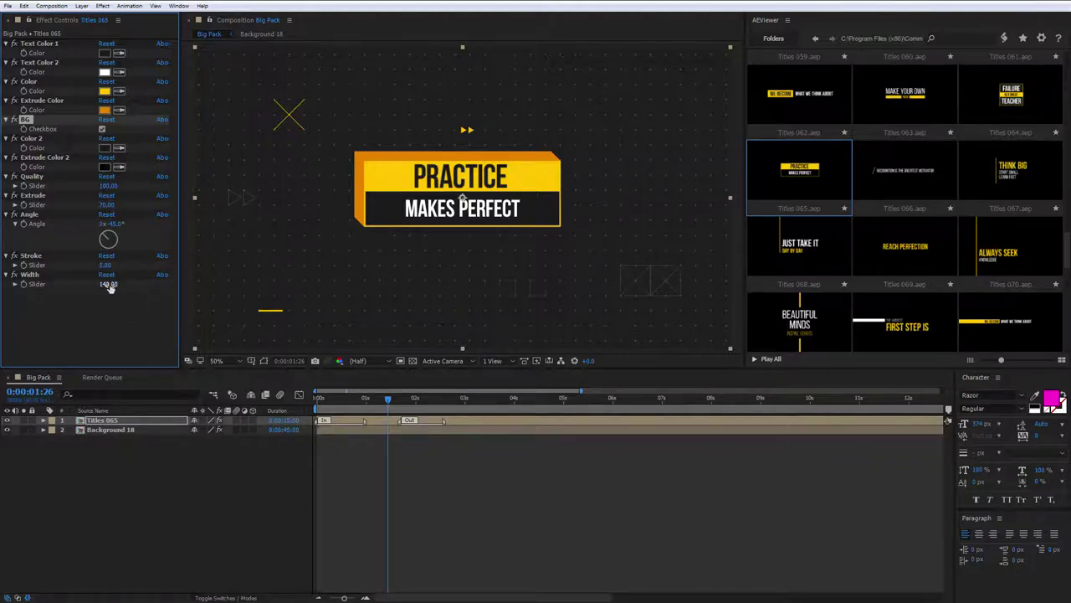
pyautogui.moveTo(110, 284)
pyautogui.mouseDown()
pyautogui.moveTo(132, 284)
pyautogui.moveTo(111, 286)
pyautogui.mouseUp()
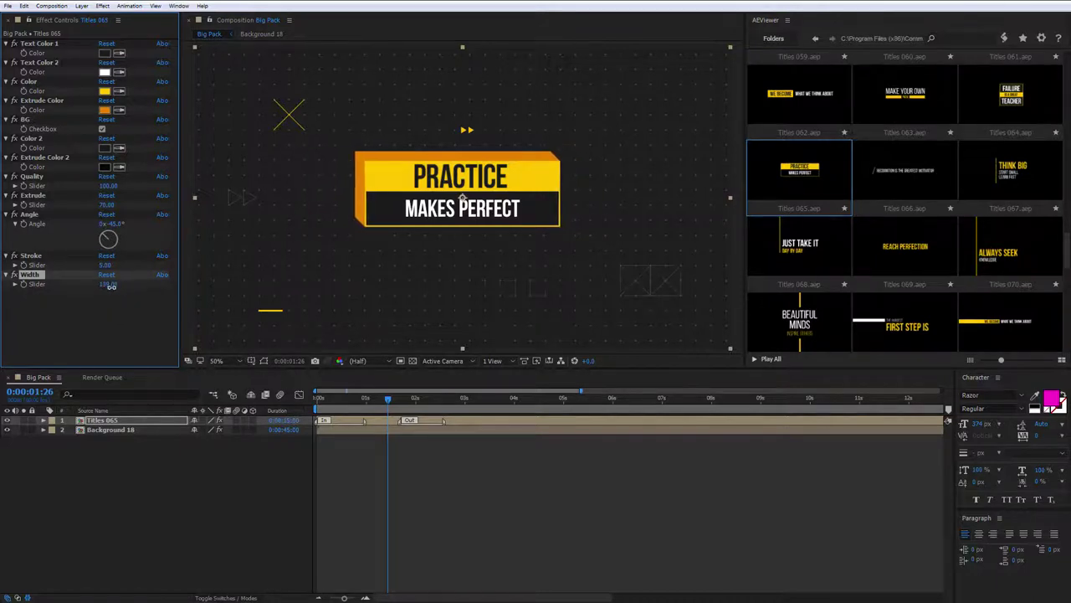
# In the Titles 065 precomp, change the text to 'DO' and 'EPIC SHIT'.
pyautogui.doubleClick(105, 420)
pyautogui.click(113, 429)
pyautogui.write('DO')
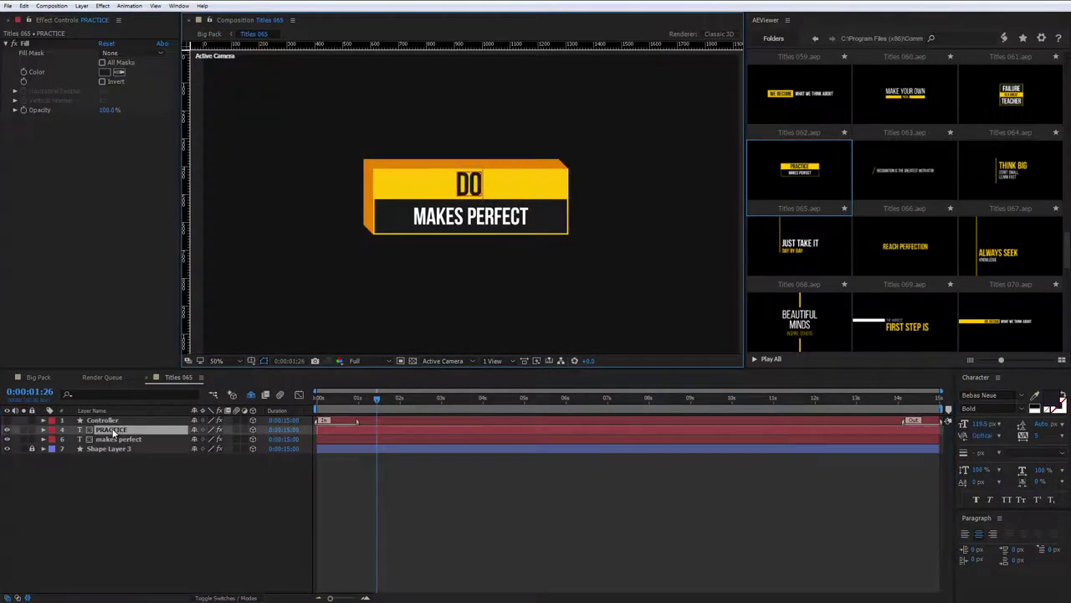
pyautogui.doubleClick(106, 439)
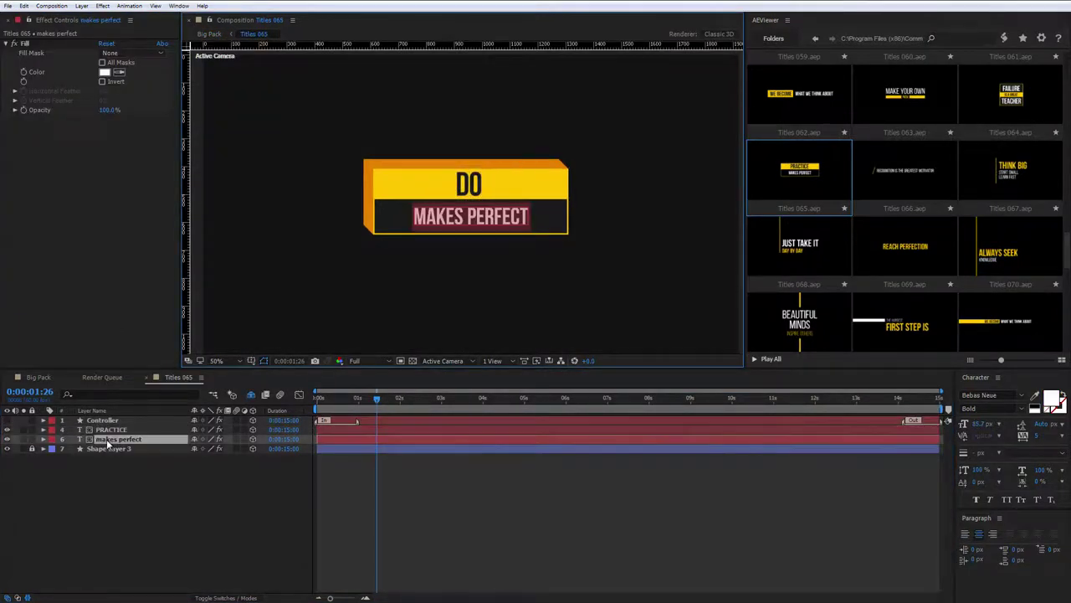
pyautogui.write('EPIC SHIT')
pyautogui.press('KP_Enter')
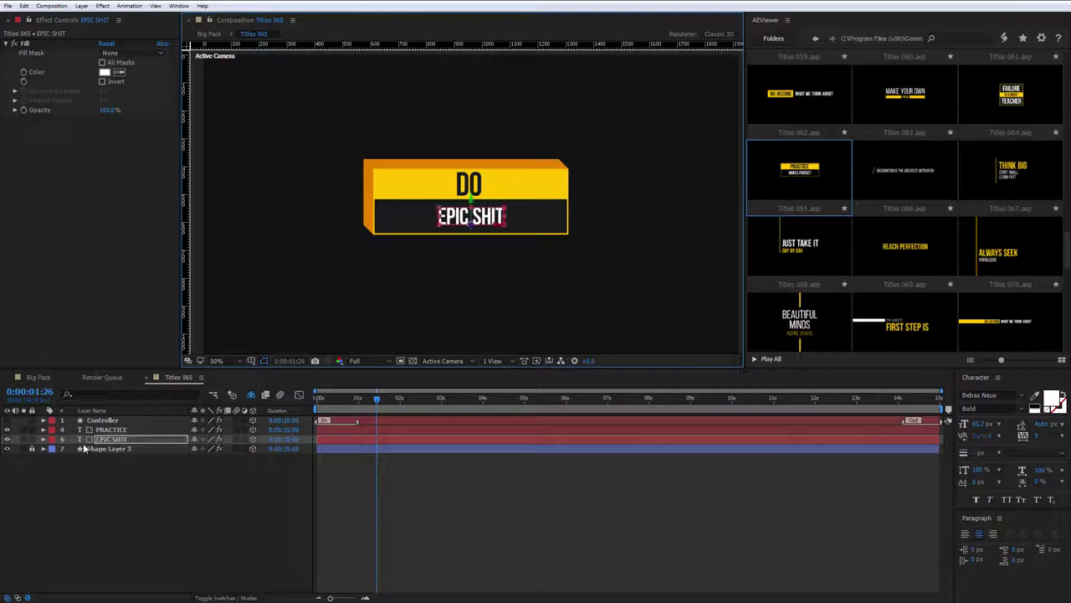
# Change the title's Extrude Color and main Color to blue in Big Pack.
pyautogui.click(38, 377)
pyautogui.click(119, 110)
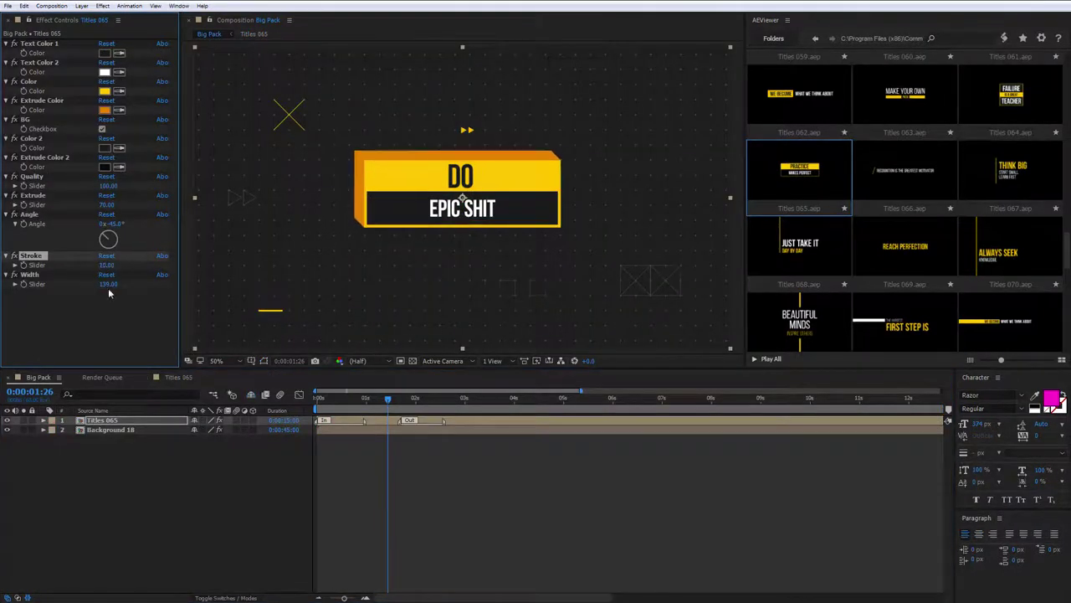
pyautogui.click(106, 96)
pyautogui.click(104, 90)
pyautogui.click(251, 122)
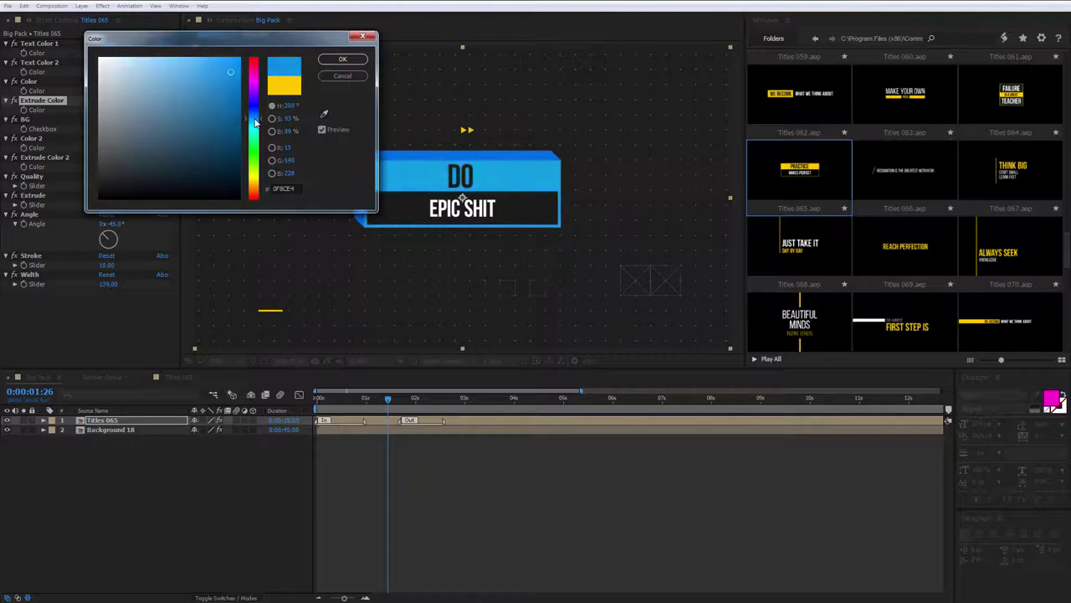
pyautogui.press('Return')
# Delete every expression on the Titles 065 Controller layer, from Text Color 1 to Width.
pyautogui.click(254, 34)
pyautogui.click(102, 419)
pyautogui.press('e')
pyautogui.press('e')
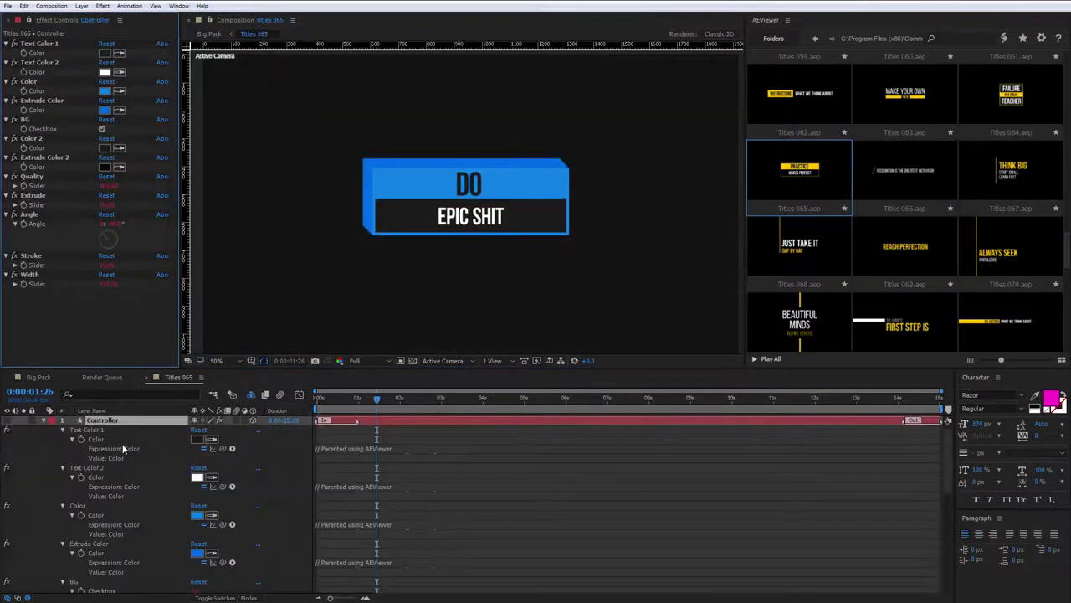
pyautogui.keyDown('alt'); pyautogui.click(81, 440); pyautogui.keyUp('alt')
pyautogui.keyDown('alt'); pyautogui.click(82, 459); pyautogui.keyUp('alt')
pyautogui.keyDown('alt'); pyautogui.click(81, 477); pyautogui.keyUp('alt')
pyautogui.keyDown('alt'); pyautogui.click(81, 496); pyautogui.keyUp('alt')
pyautogui.keyDown('alt'); pyautogui.click(82, 514); pyautogui.keyUp('alt')
pyautogui.keyDown('alt'); pyautogui.click(82, 534); pyautogui.keyUp('alt')
pyautogui.keyDown('alt'); pyautogui.click(81, 552); pyautogui.keyUp('alt')
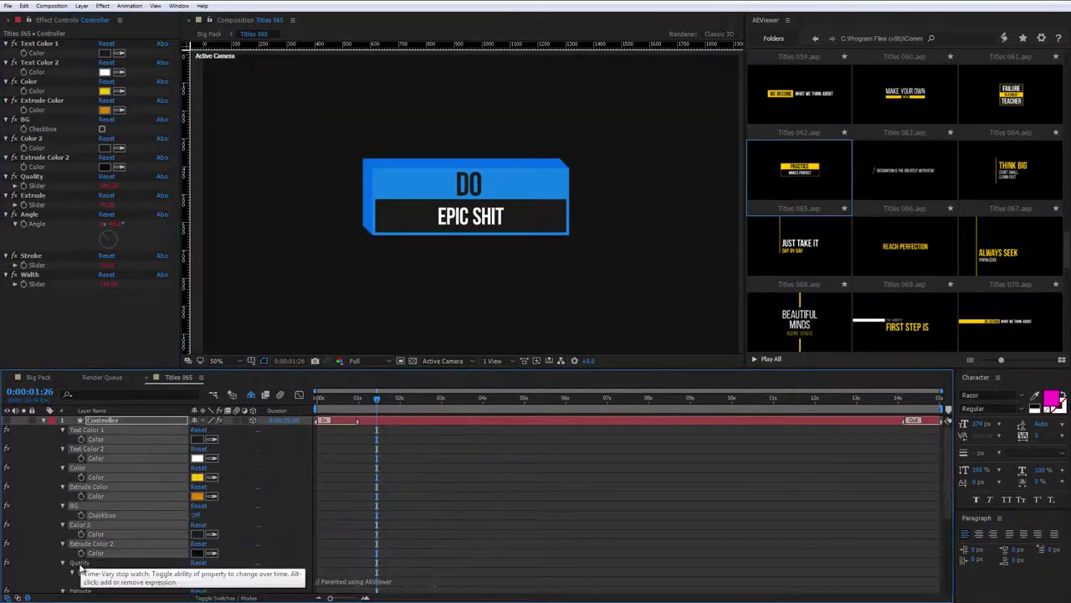
pyautogui.keyDown('alt'); pyautogui.click(81, 572); pyautogui.keyUp('alt')
pyautogui.keyDown('alt'); pyautogui.click(82, 591); pyautogui.keyUp('alt')
pyautogui.keyDown('alt'); pyautogui.click(82, 586); pyautogui.keyUp('alt')
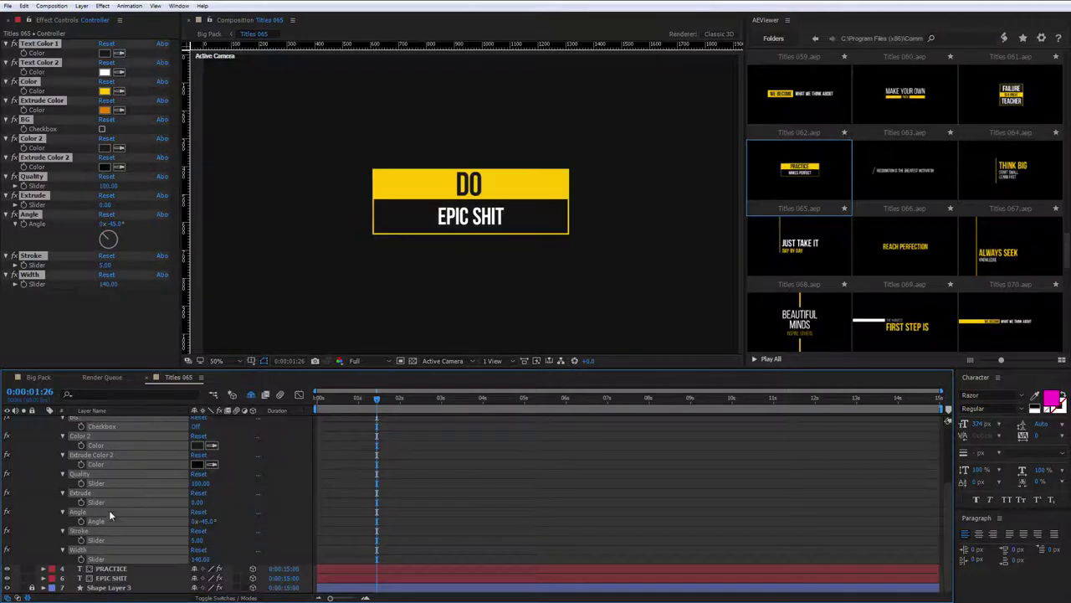
pyautogui.scroll(5, 256, 496)
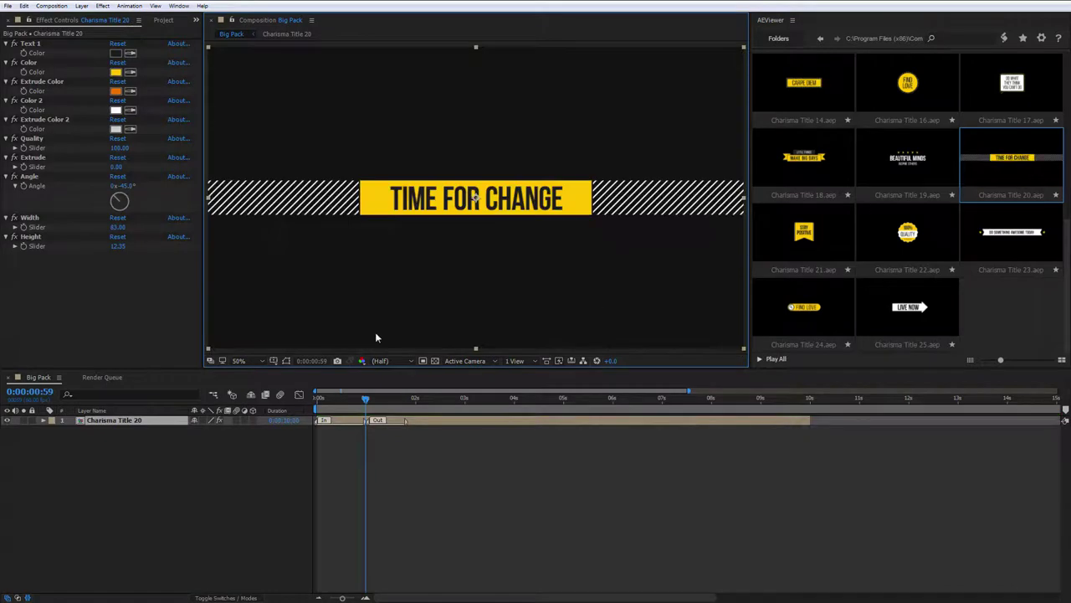
# Set the Charisma Title 20 Width to 120 and adjust its extrusion.
pyautogui.click(115, 227)
pyautogui.write('120')
pyautogui.press('Return')
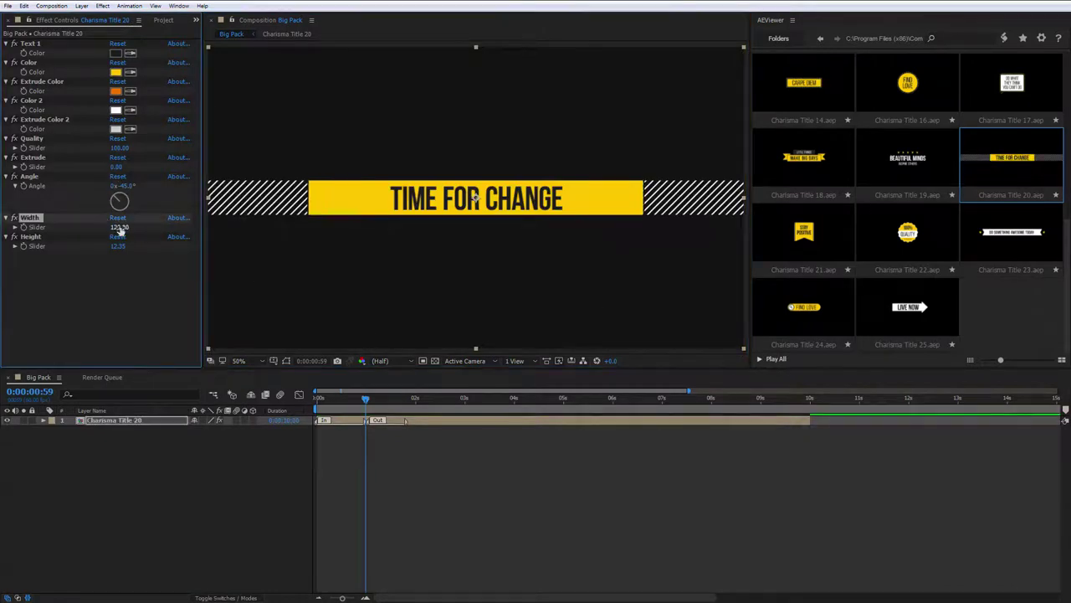
pyautogui.moveTo(116, 166); pyautogui.dragTo(121, 166)
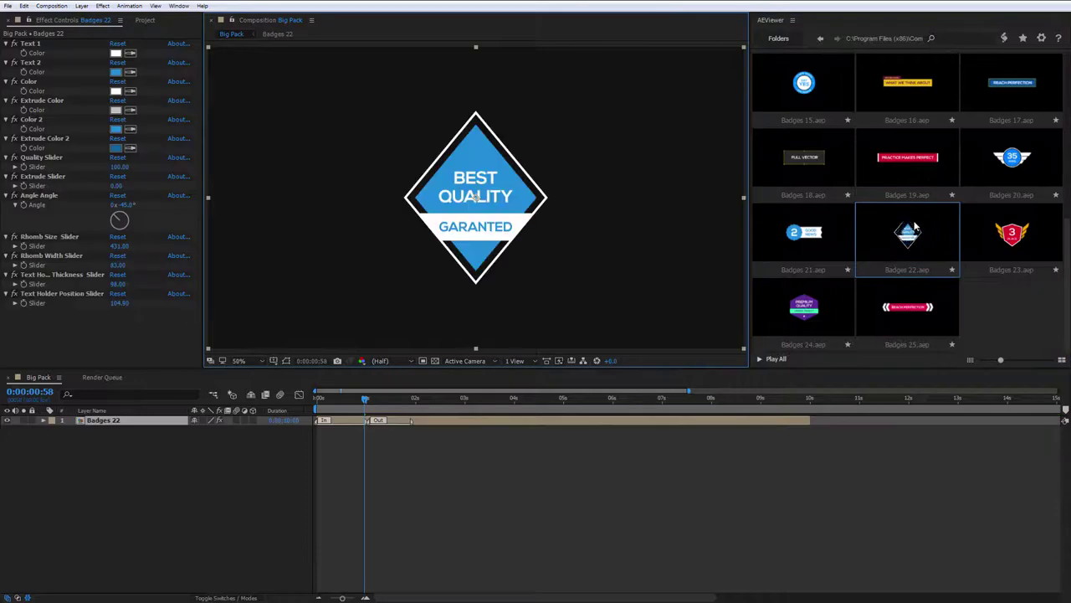
# Set Badges 22's Rhomb Size Slider to 530 and Text Holder Position to 185, then preview.
pyautogui.click(118, 246)
pyautogui.write('530')
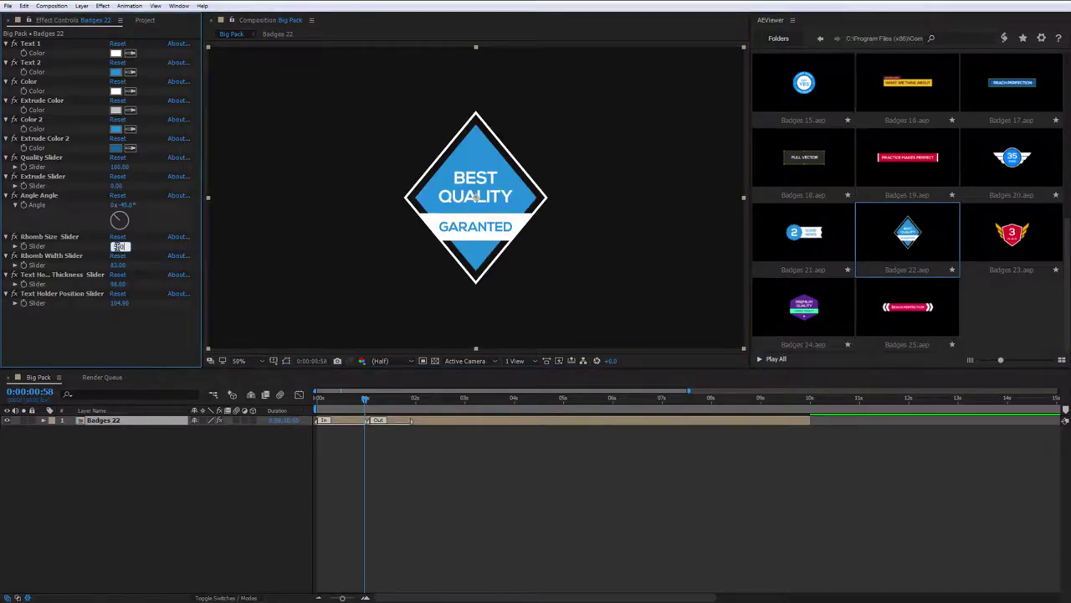
pyautogui.press('Return')
pyautogui.click(120, 303)
pyautogui.write('185')
pyautogui.press('Return')
pyautogui.press('space')
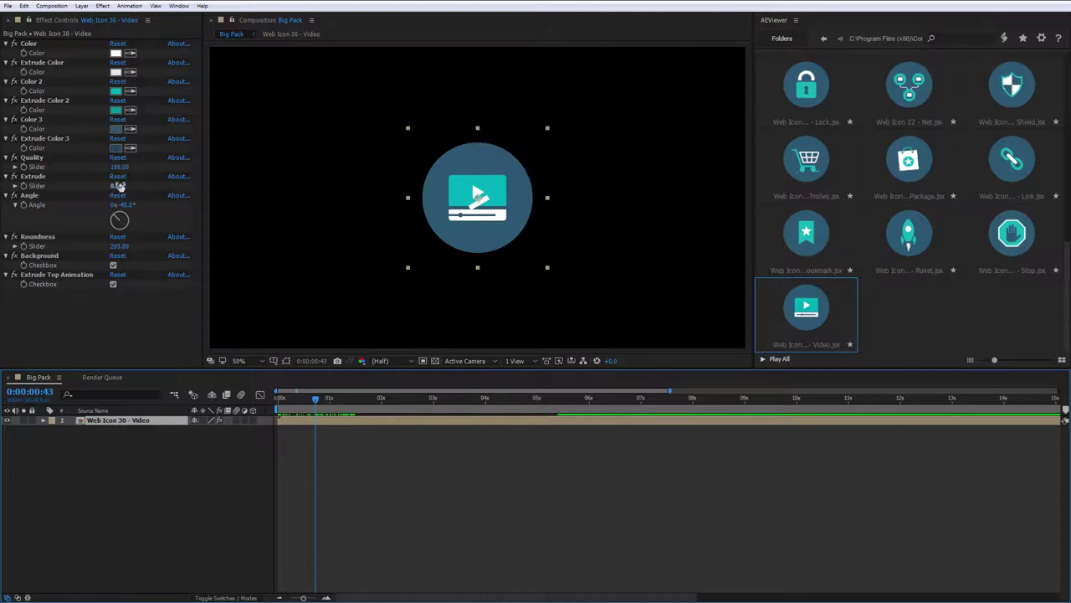
# Set Web Icon 30's Extrude to 50 and turn off Extrude Top Animation.
pyautogui.click(120, 186)
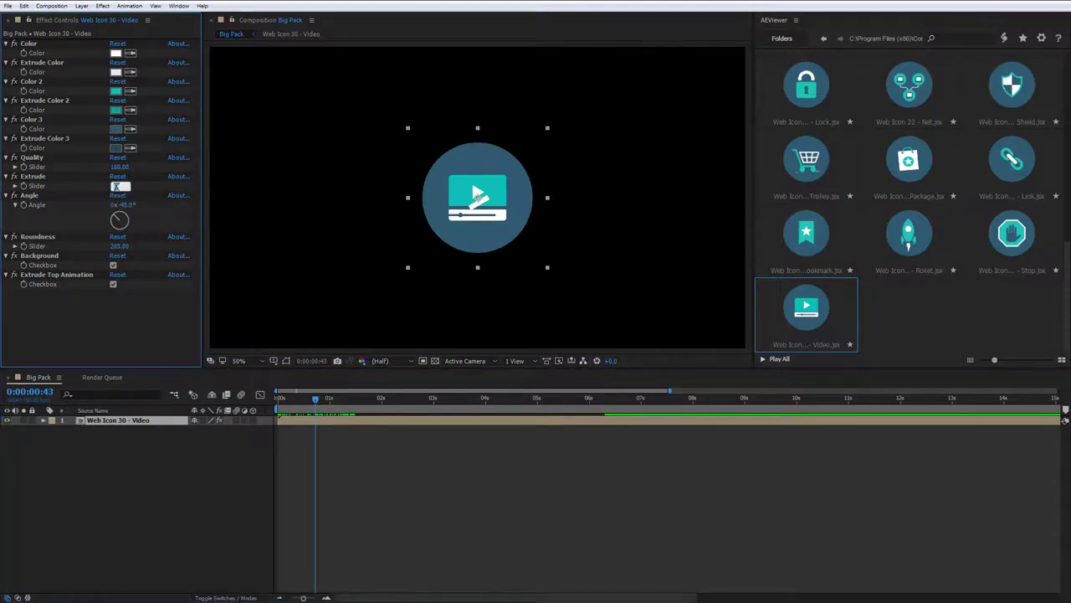
pyautogui.click(117, 245)
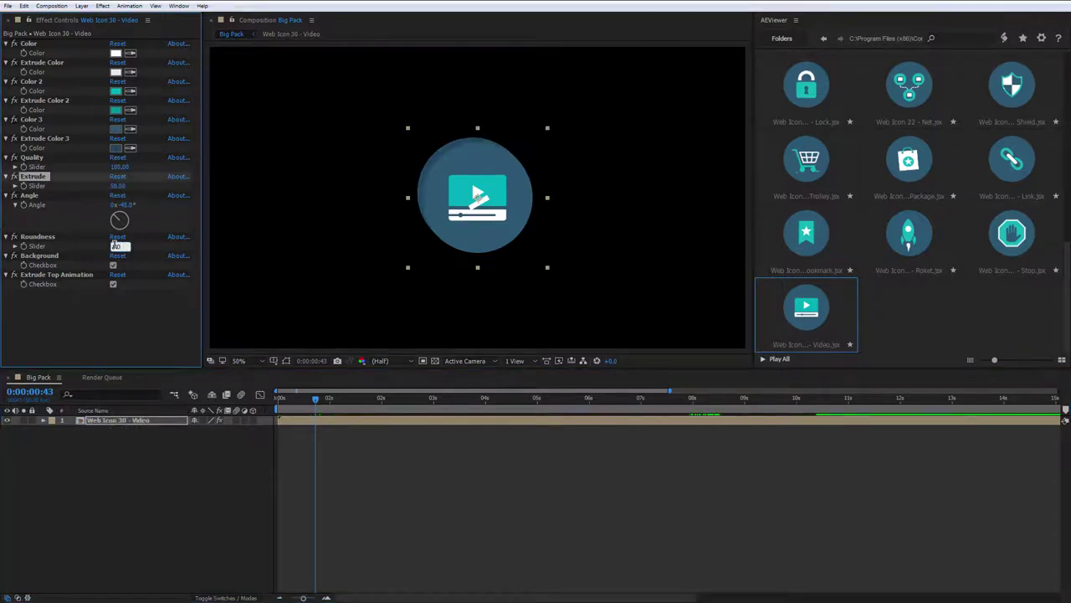
pyautogui.click(113, 285)
pyautogui.moveTo(311, 399); pyautogui.dragTo(335, 402)
# Add Web Icon 20 - Music, adjust its extrusion, and turn off its background.
pyautogui.scroll(2, 1000, 191)
pyautogui.click(1000, 189)
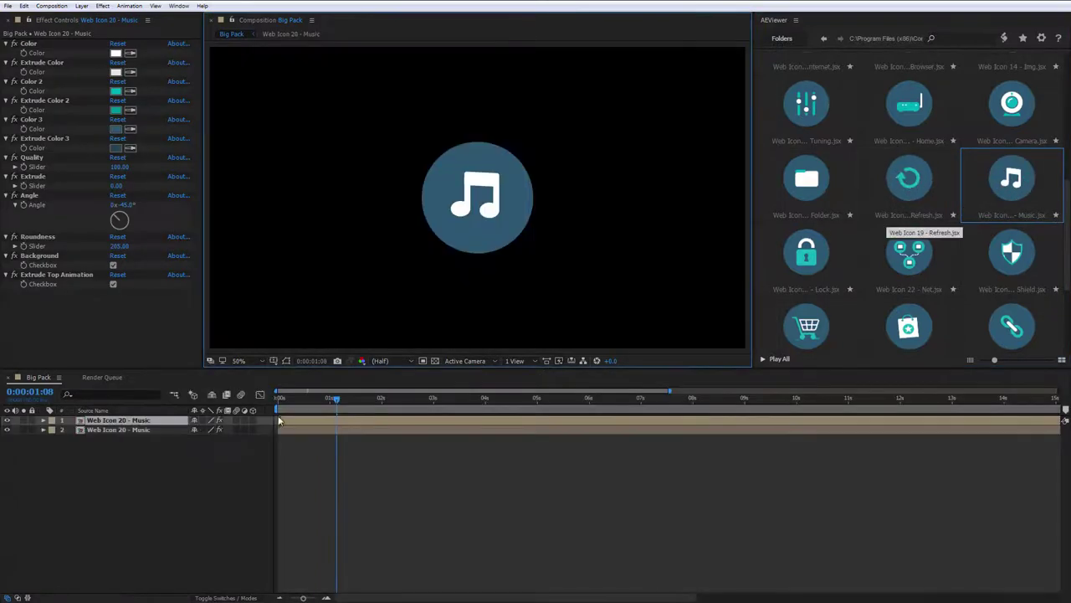
pyautogui.click(336, 429)
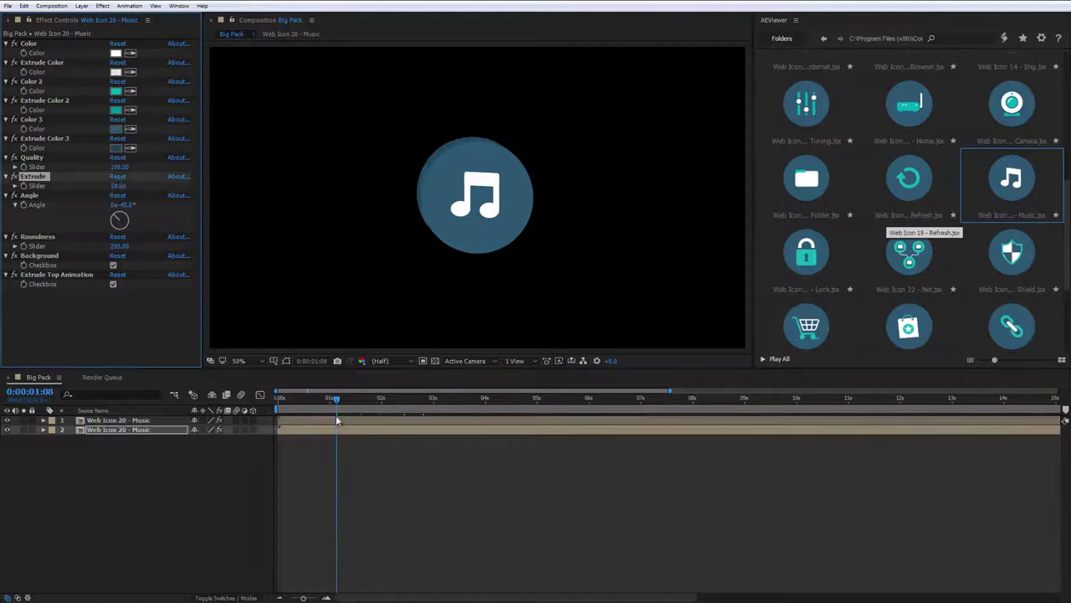
pyautogui.click(327, 401)
pyautogui.click(118, 420)
pyautogui.click(113, 265)
pyautogui.click(325, 400)
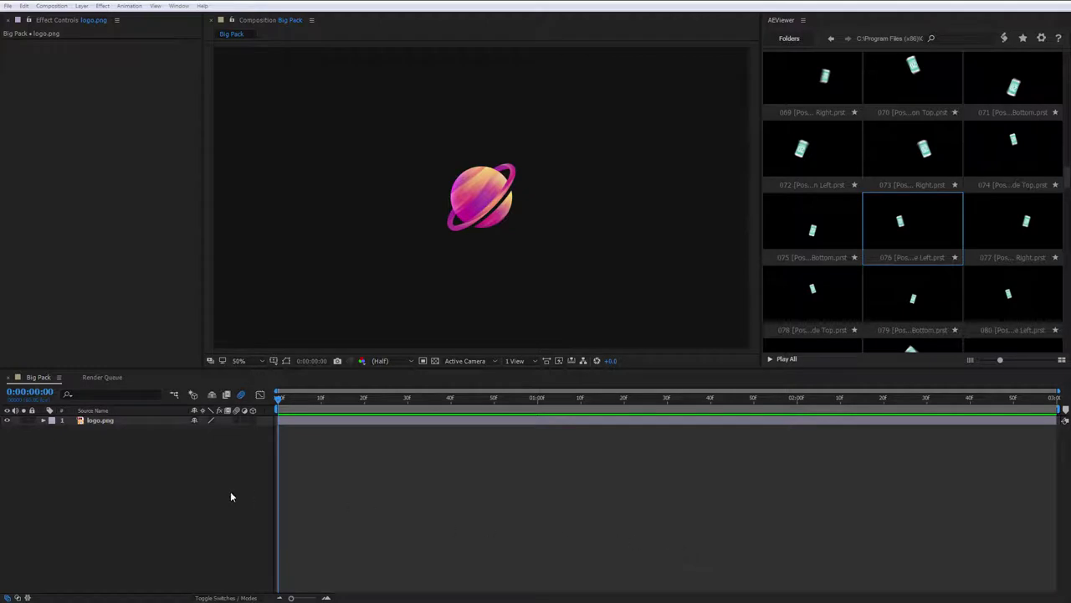
# Apply slide-in preset 076 to logo.png and preview the intro animation.
pyautogui.click(252, 420)
pyautogui.doubleClick(897, 227)
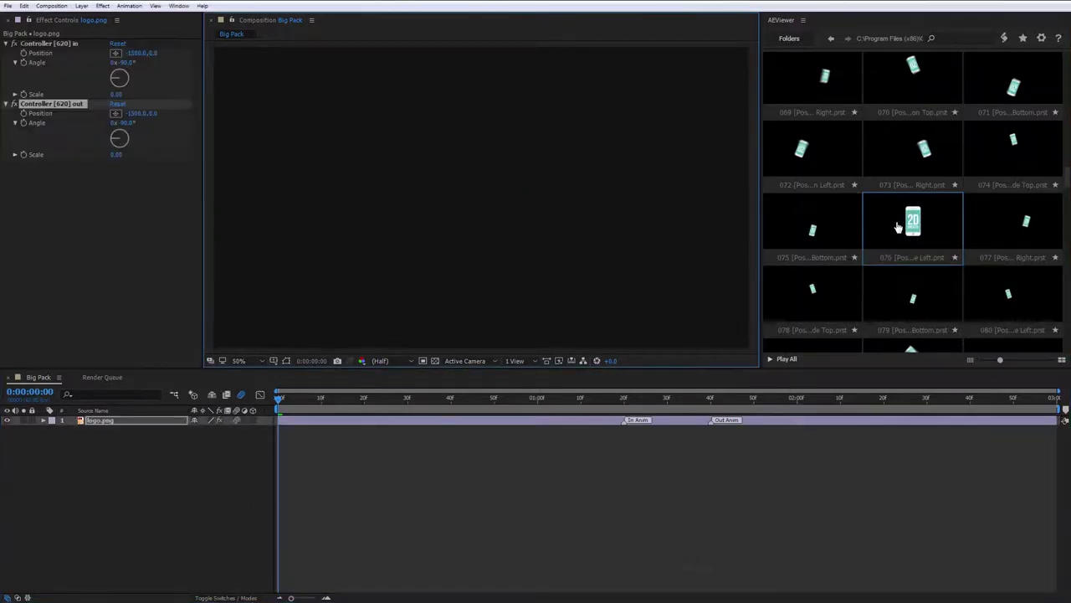
pyautogui.moveTo(280, 404); pyautogui.dragTo(661, 410)
pyautogui.press('space')
pyautogui.press('space')
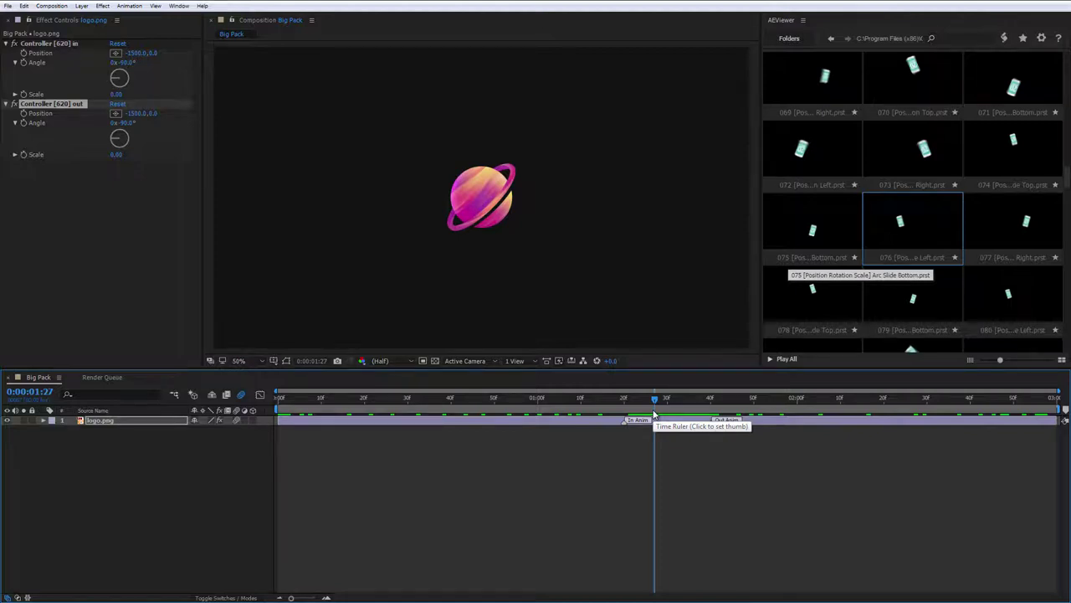
# Apply a different out preset to the logo and adjust Controller [620] in Position.
pyautogui.click(1037, 221)
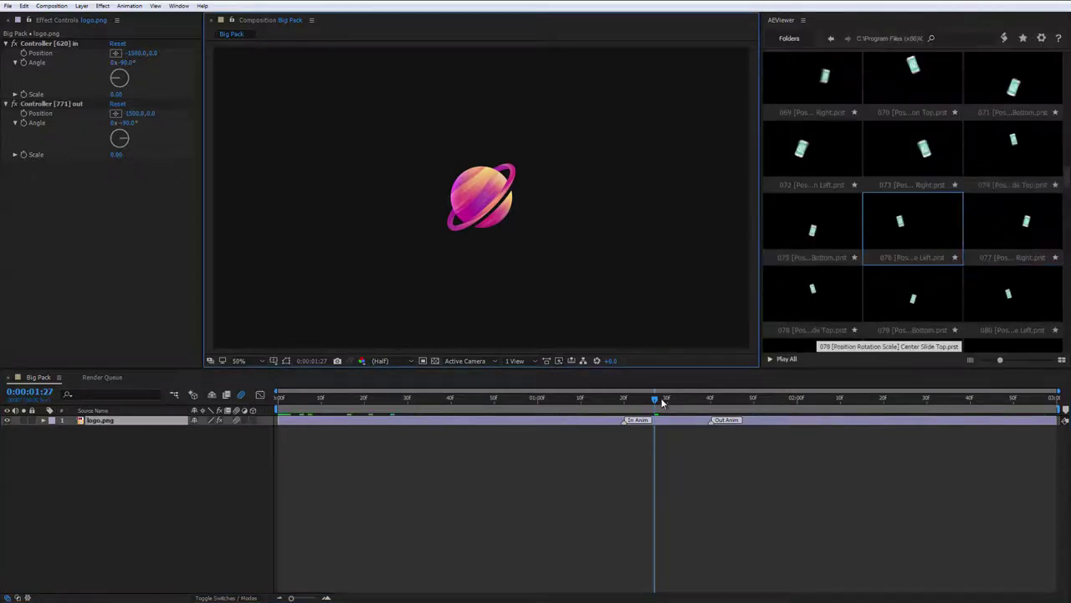
pyautogui.moveTo(633, 399); pyautogui.dragTo(660, 408)
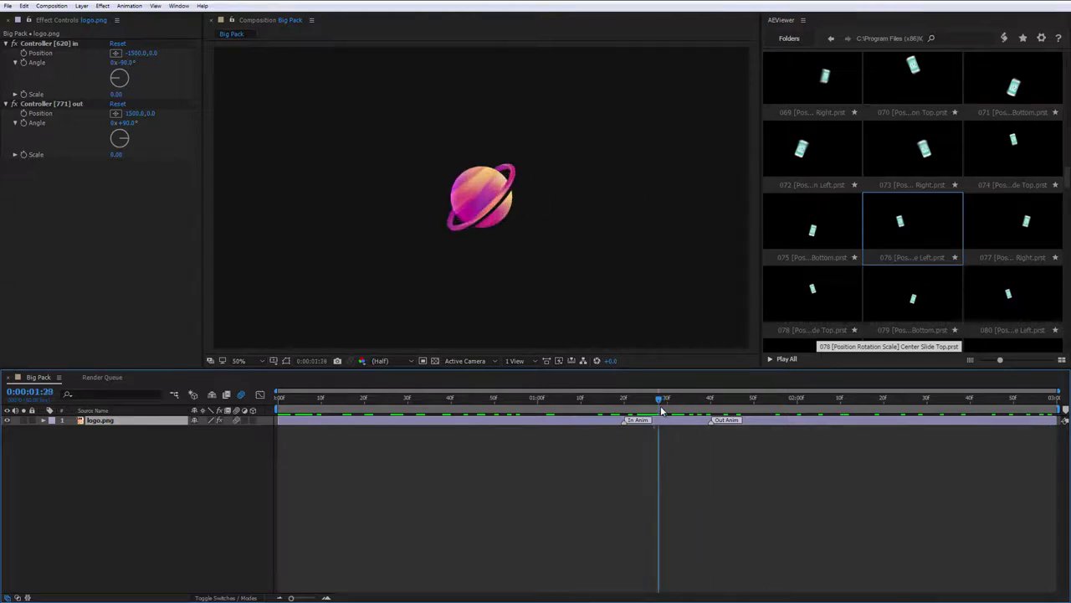
pyautogui.click(117, 53)
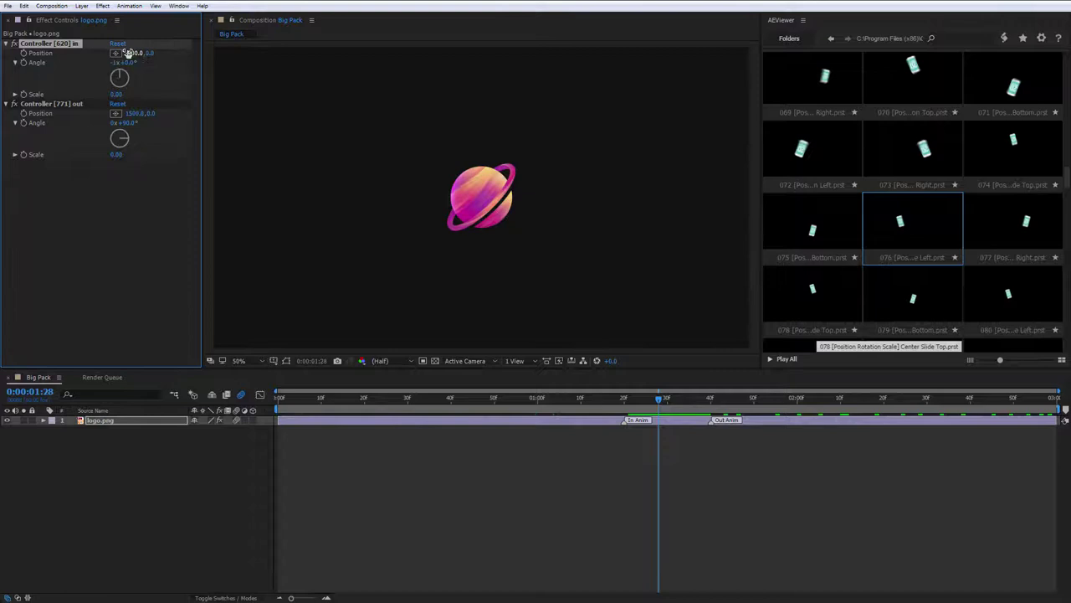
pyautogui.moveTo(381, 396); pyautogui.dragTo(679, 425)
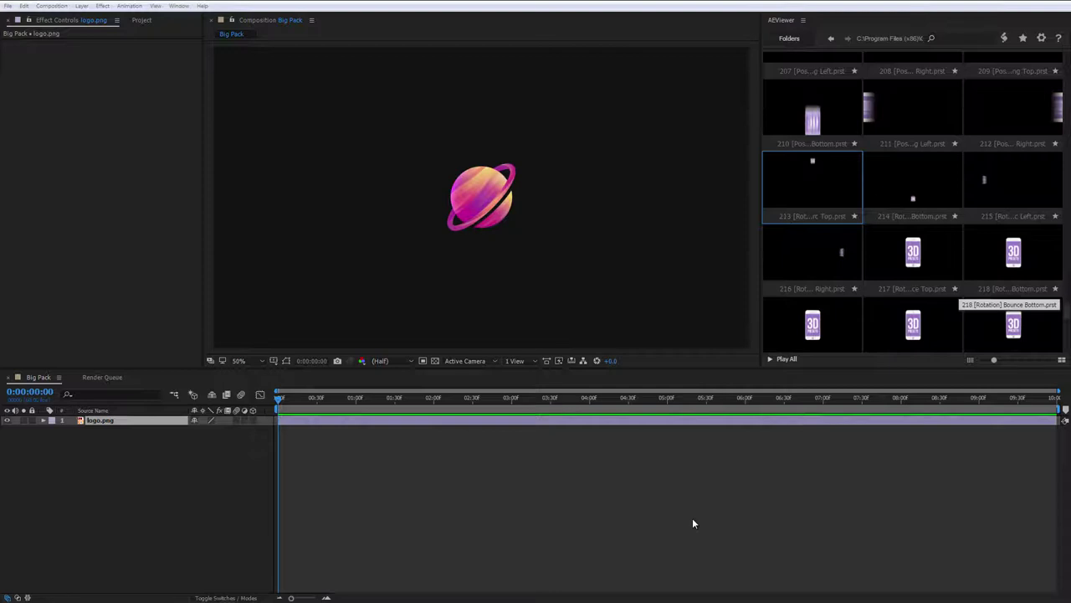
# Apply rotation preset 213 to the logo, then replace it with preset 233 and scrub through.
pyautogui.doubleClick(824, 199)
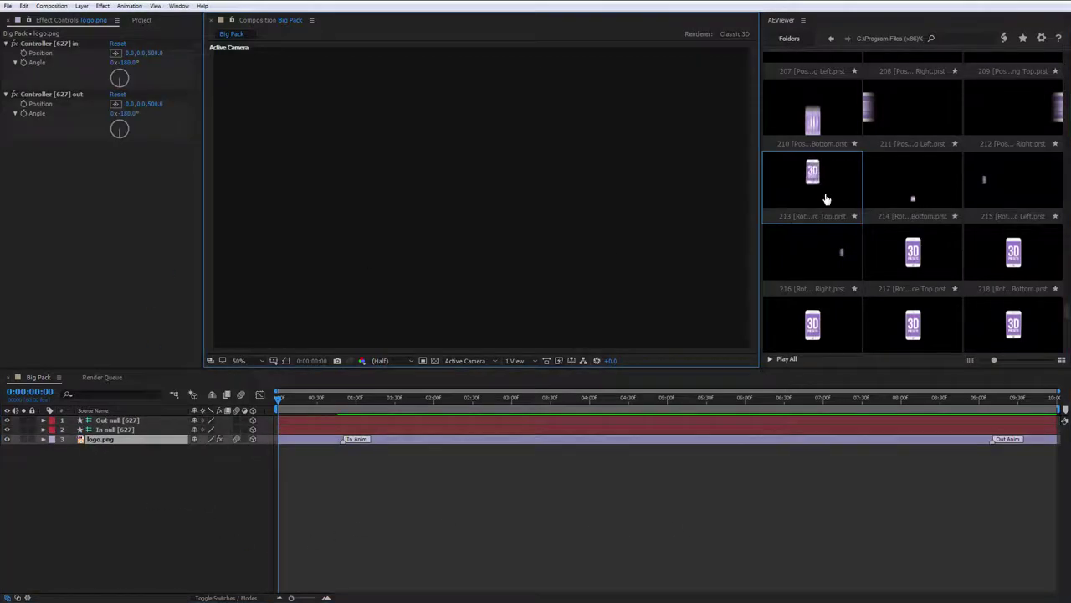
pyautogui.moveTo(281, 400); pyautogui.dragTo(735, 397)
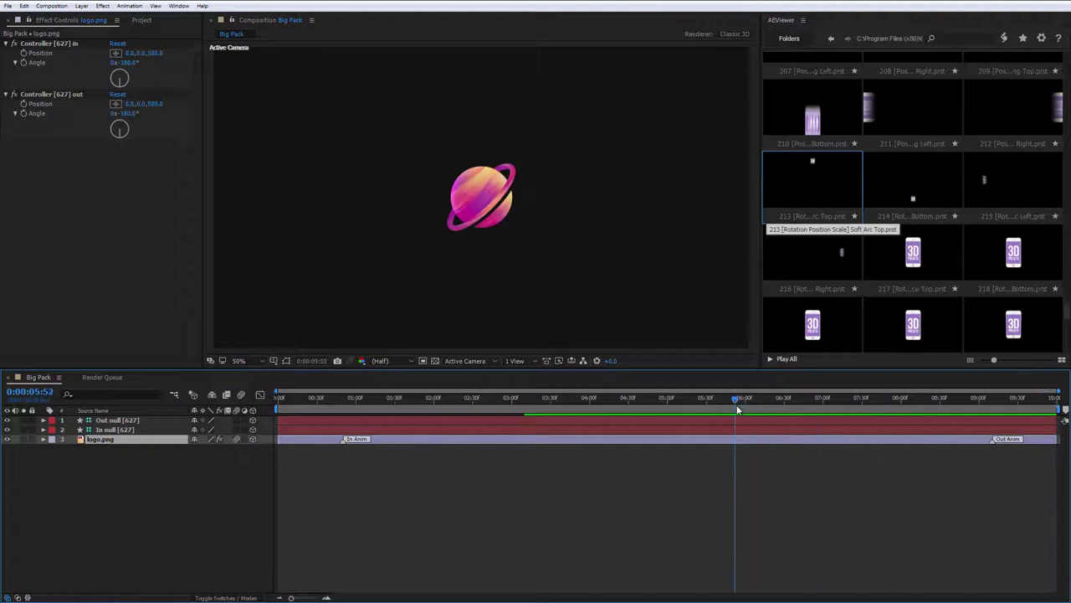
pyautogui.scroll(-4, 853, 276)
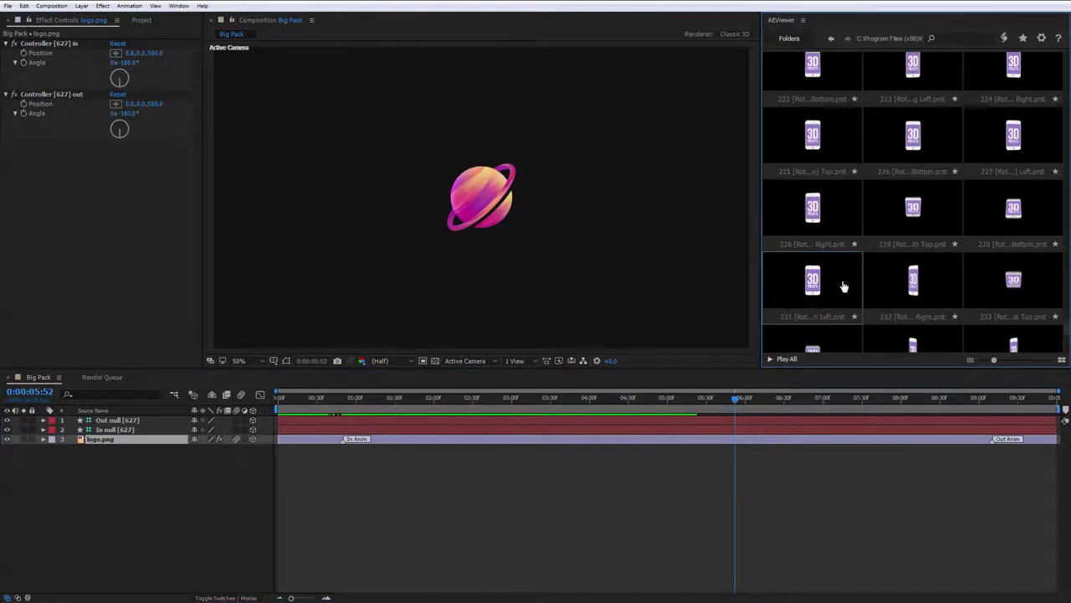
pyautogui.scroll(-2, 834, 293)
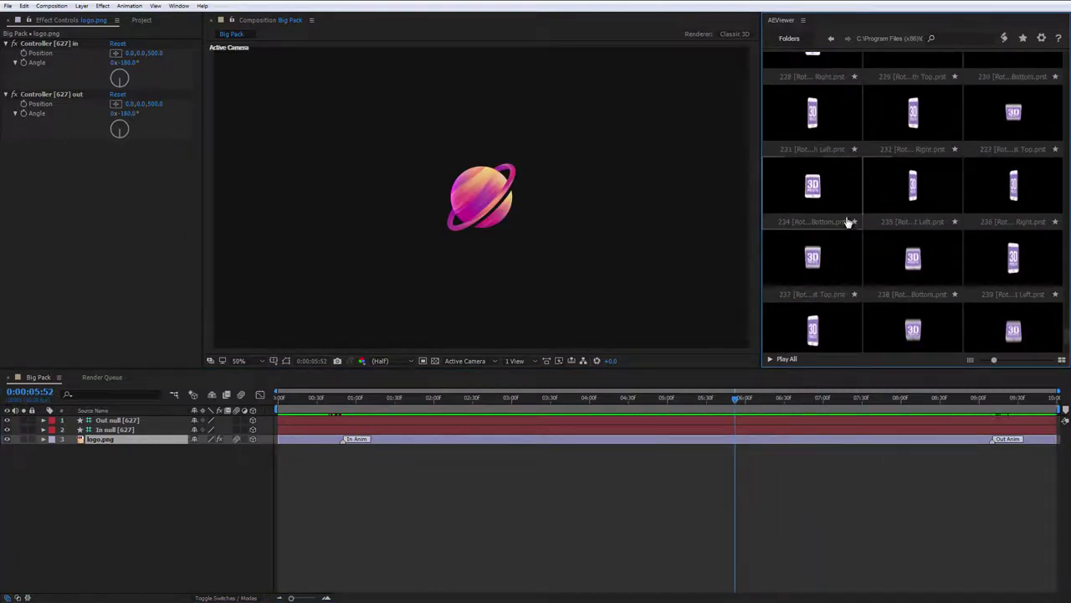
pyautogui.doubleClick(990, 200)
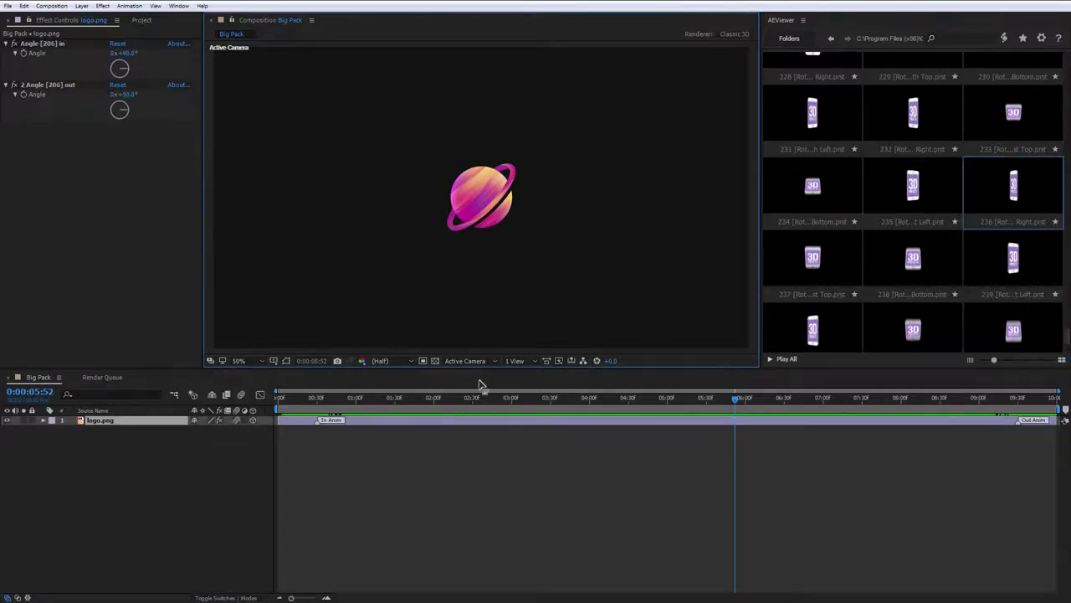
pyautogui.click(281, 405)
pyautogui.moveTo(281, 405); pyautogui.dragTo(922, 391)
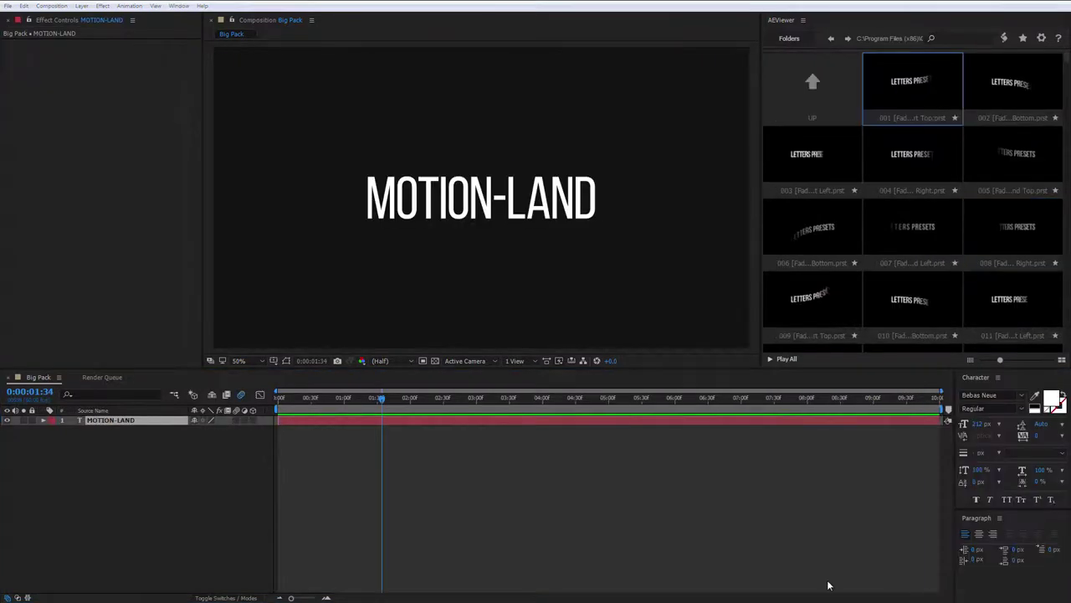
# Apply Letters fade preset 001 to the MOTION-LAND title and preview it.
pyautogui.doubleClick(914, 99)
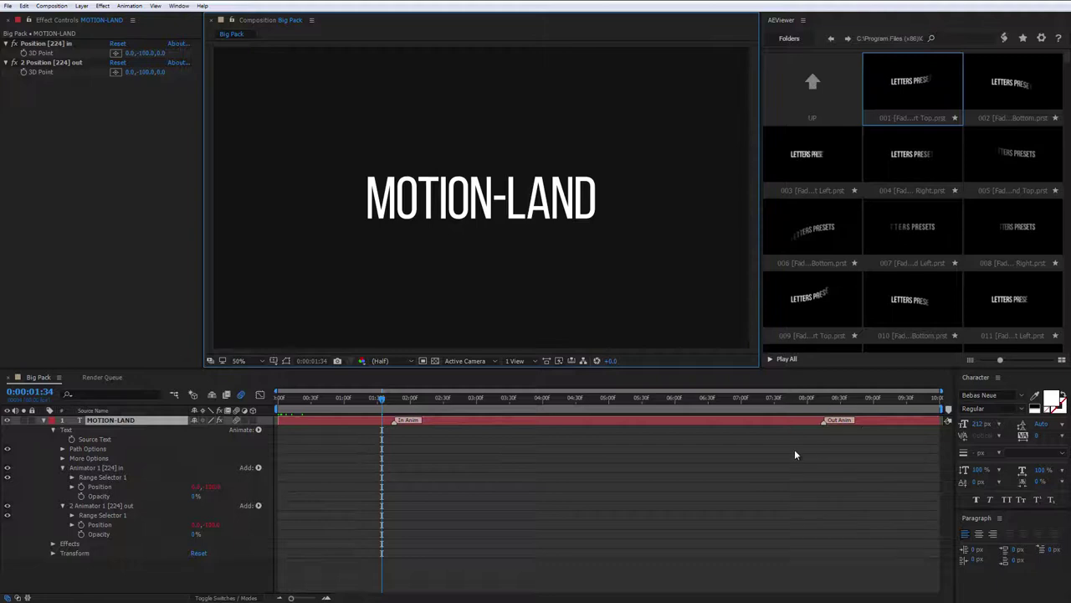
pyautogui.press('space')
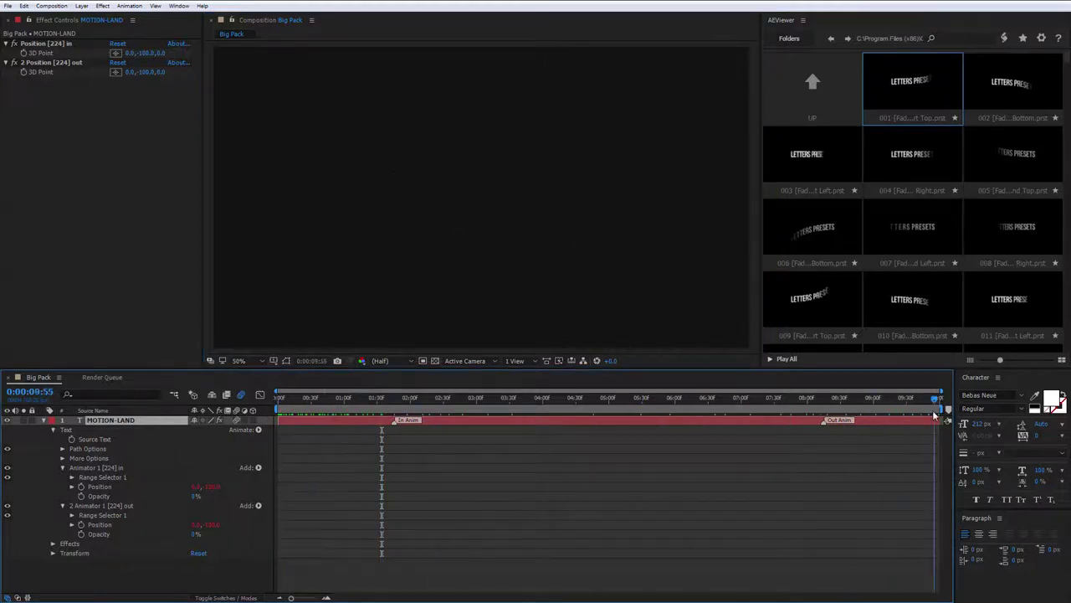
pyautogui.press('u')
pyautogui.moveTo(392, 410); pyautogui.dragTo(488, 403)
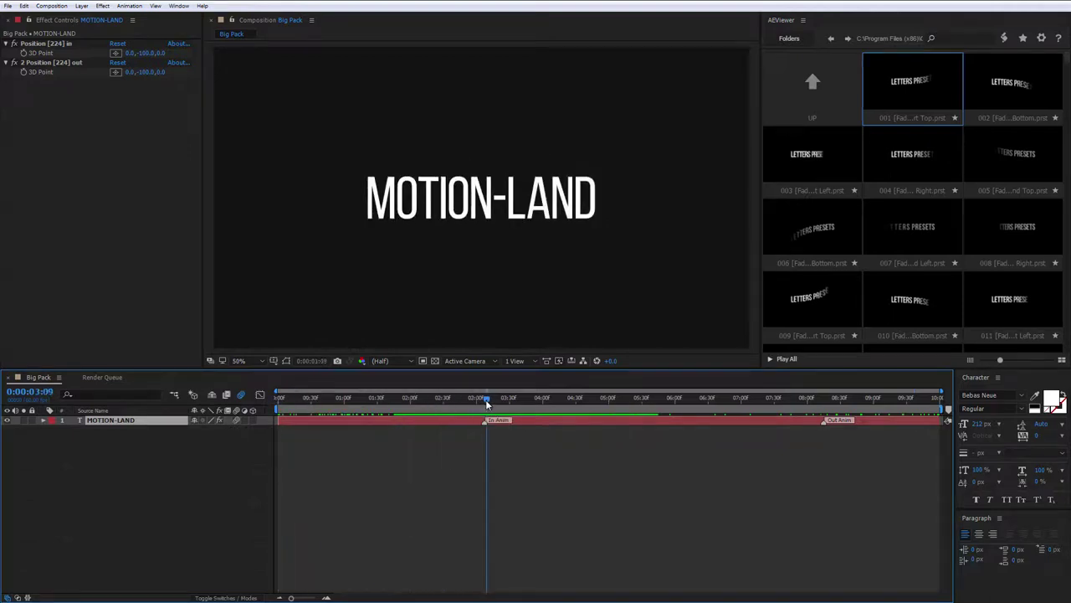
# Set Letters preset 005 as the title's fade-out animation.
pyautogui.click(780, 358)
pyautogui.scroll(-2, 1021, 133)
pyautogui.scroll(-10, 1067, 68)
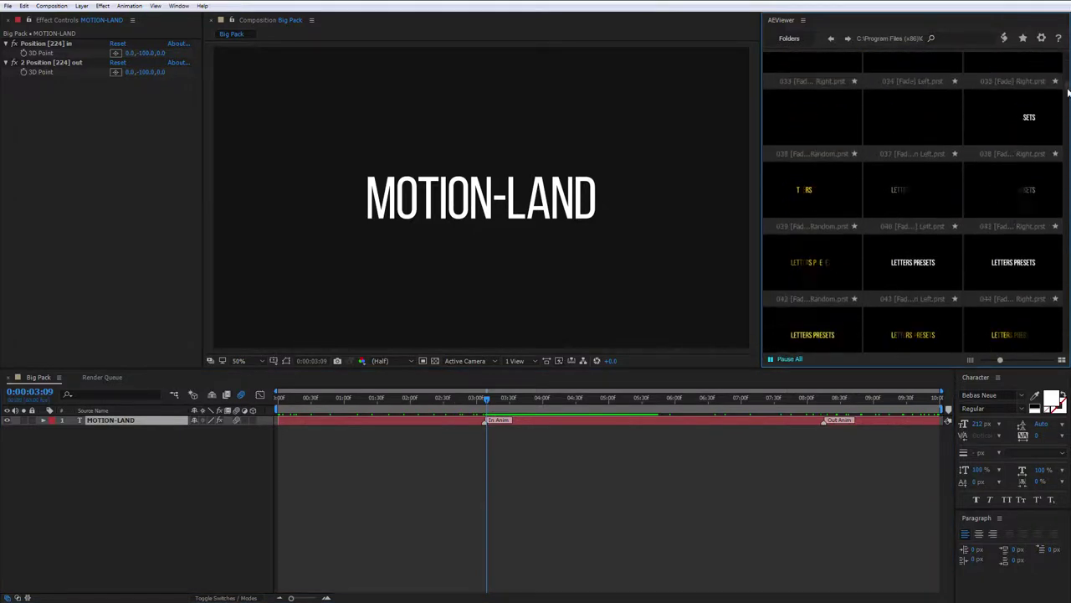
pyautogui.scroll(-10, 1068, 278)
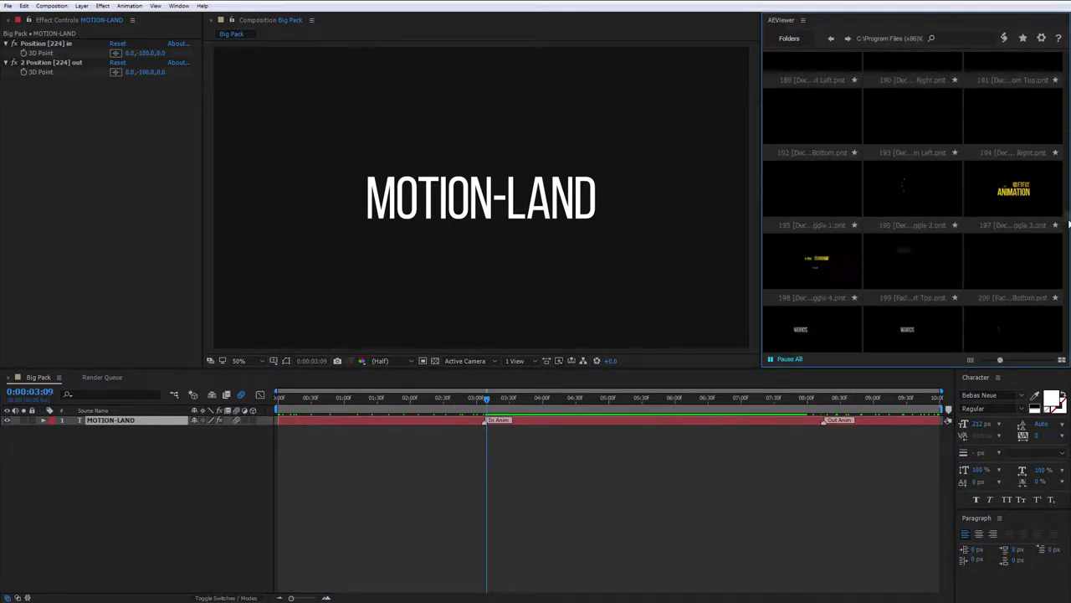
pyautogui.scroll(-12, 1068, 278)
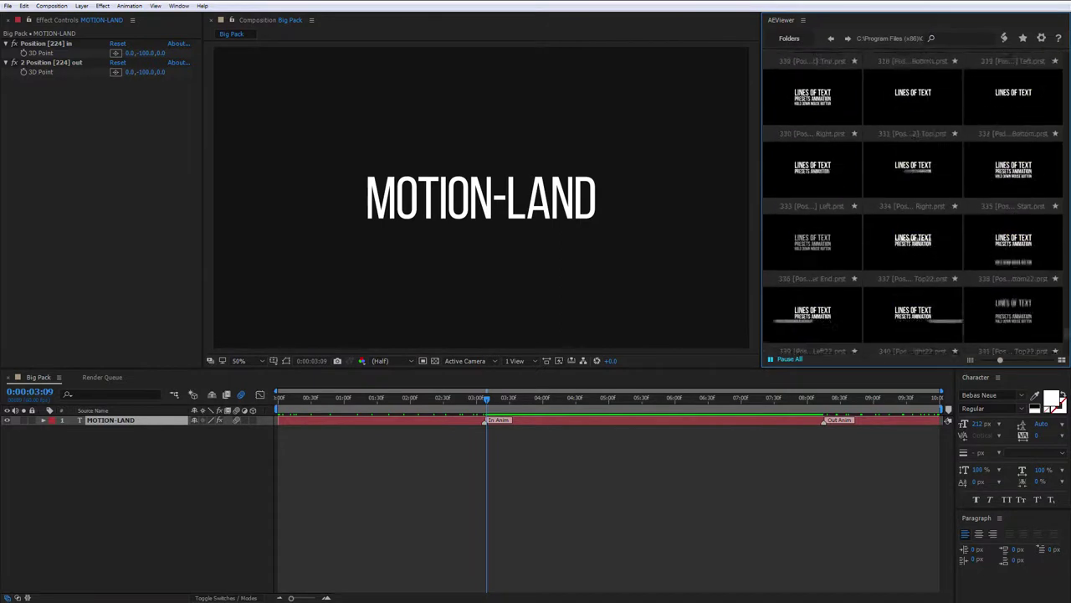
pyautogui.scroll(20, 912, 200)
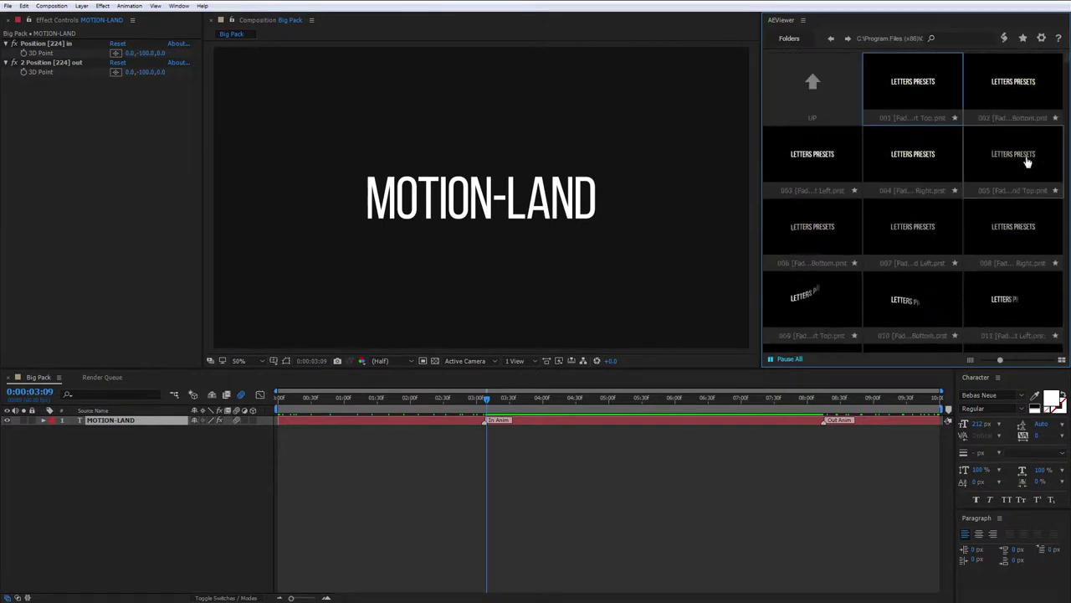
pyautogui.click(1013, 177)
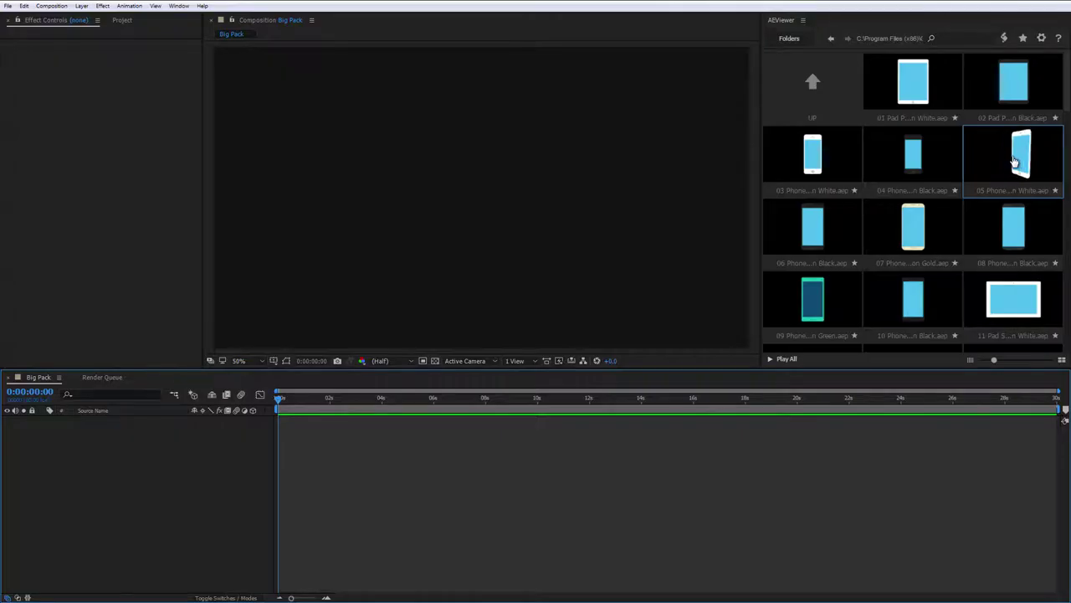
# Import the 05 Phone 7 Position White mockup and scrub to where the phone shows.
pyautogui.doubleClick(1013, 161)
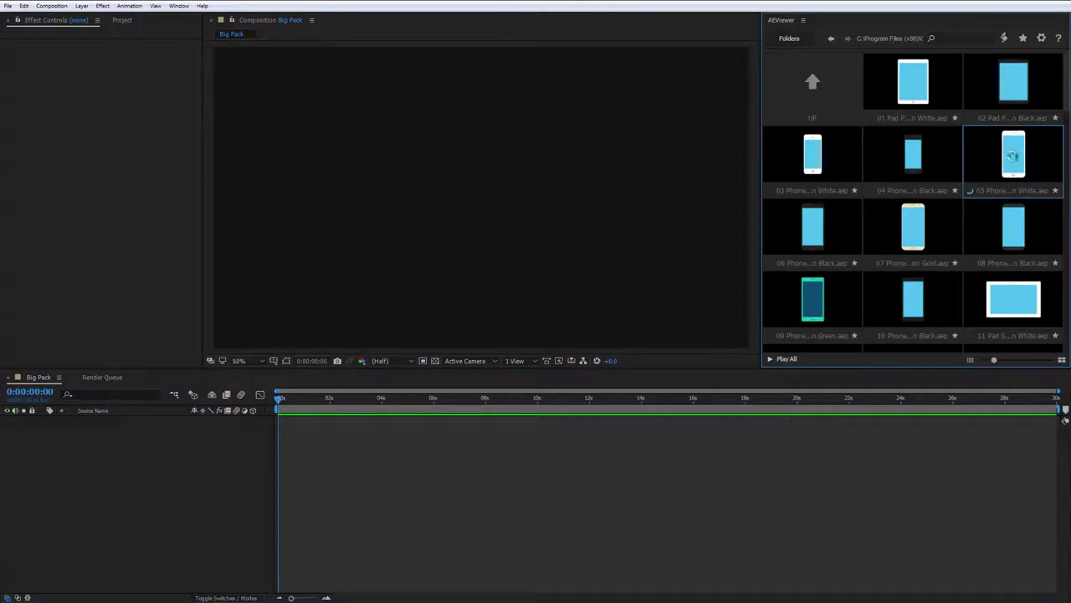
pyautogui.click(312, 399)
pyautogui.moveTo(443, 280); pyautogui.dragTo(400, 294)
pyautogui.press('j')
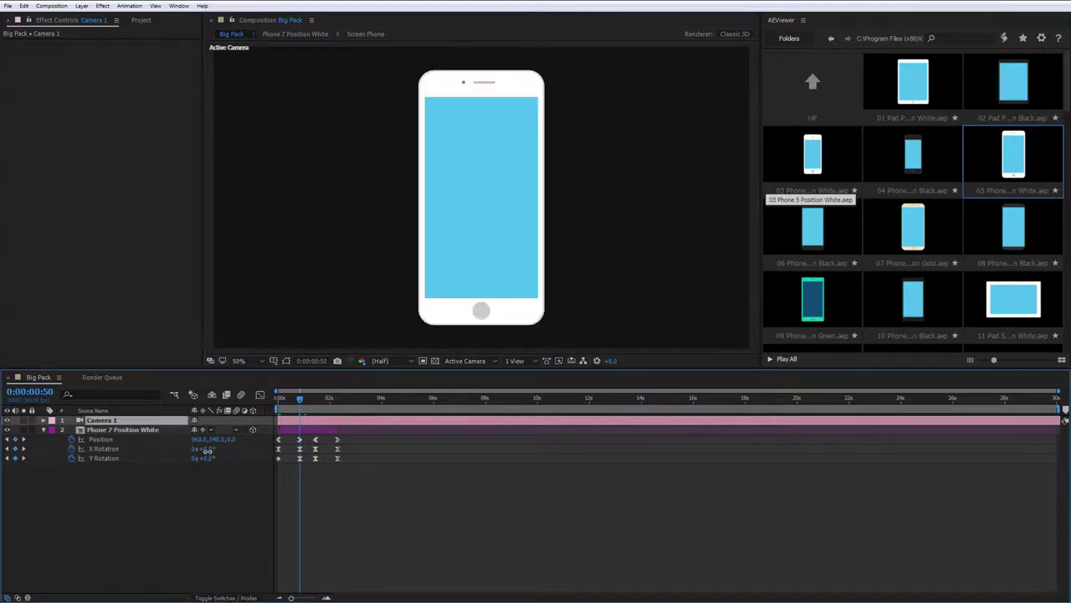
# Try tilting the phone's X Rotation, undo it, and browse toward the laptop mockups.
pyautogui.moveTo(207, 449); pyautogui.dragTo(208, 451)
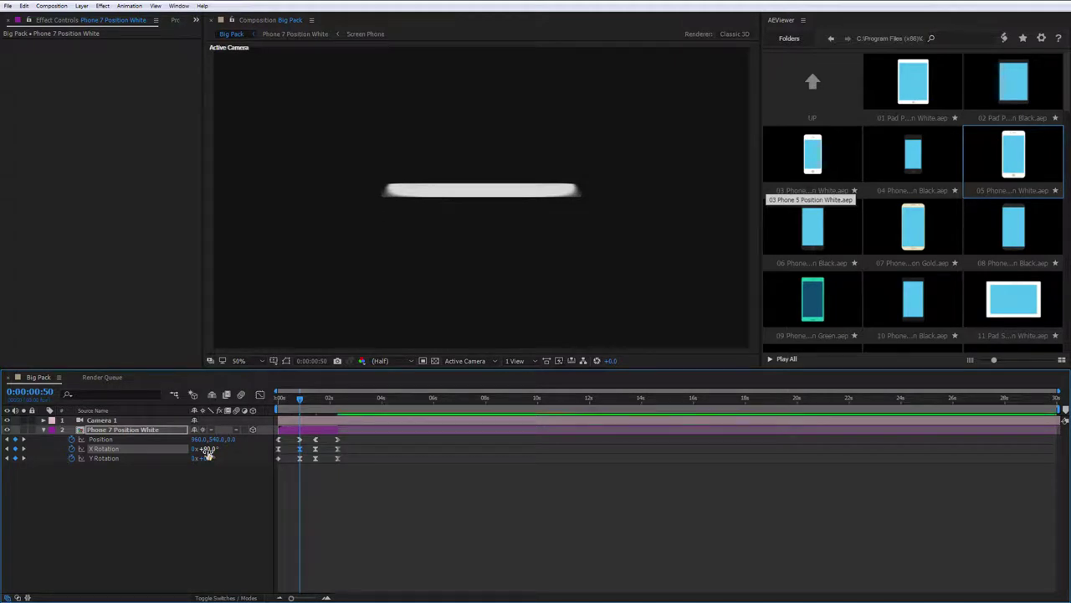
pyautogui.hotkey('ctrl', 'z')
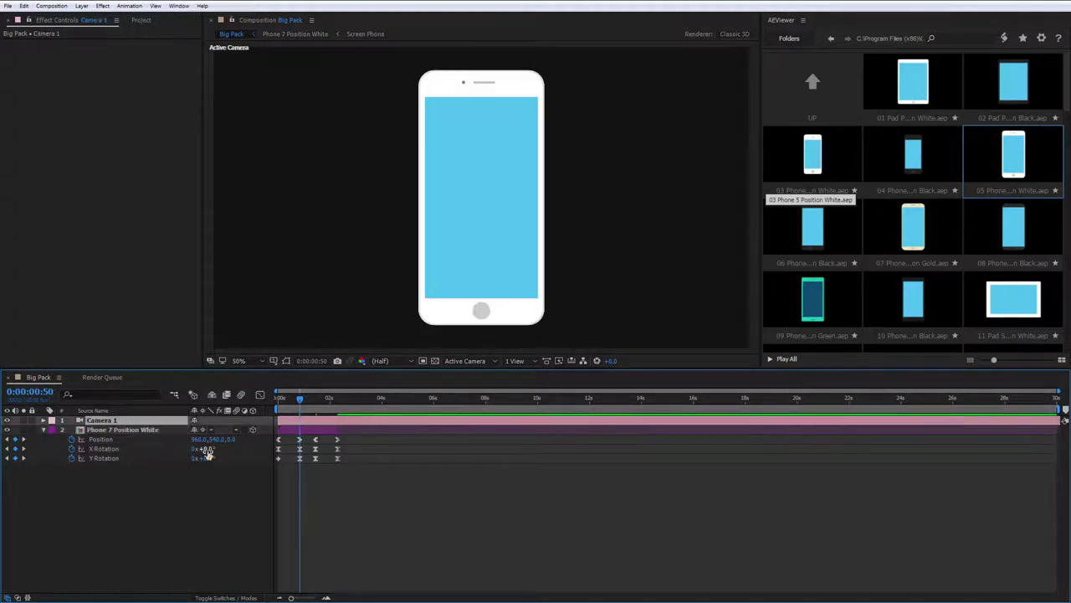
pyautogui.click(333, 472)
pyautogui.click(769, 358)
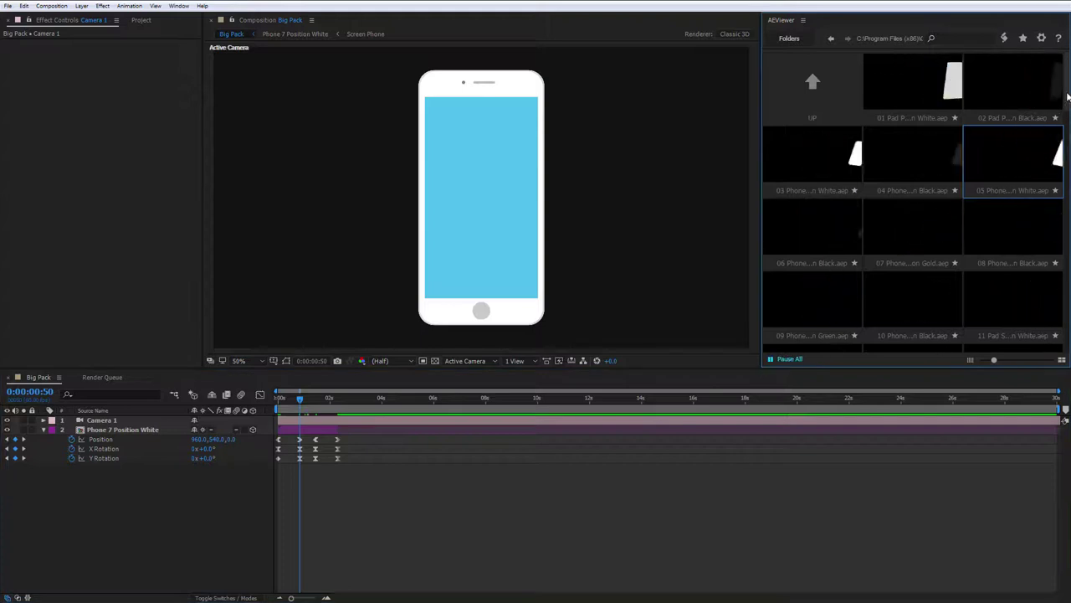
pyautogui.moveTo(1067, 99); pyautogui.dragTo(1066, 202)
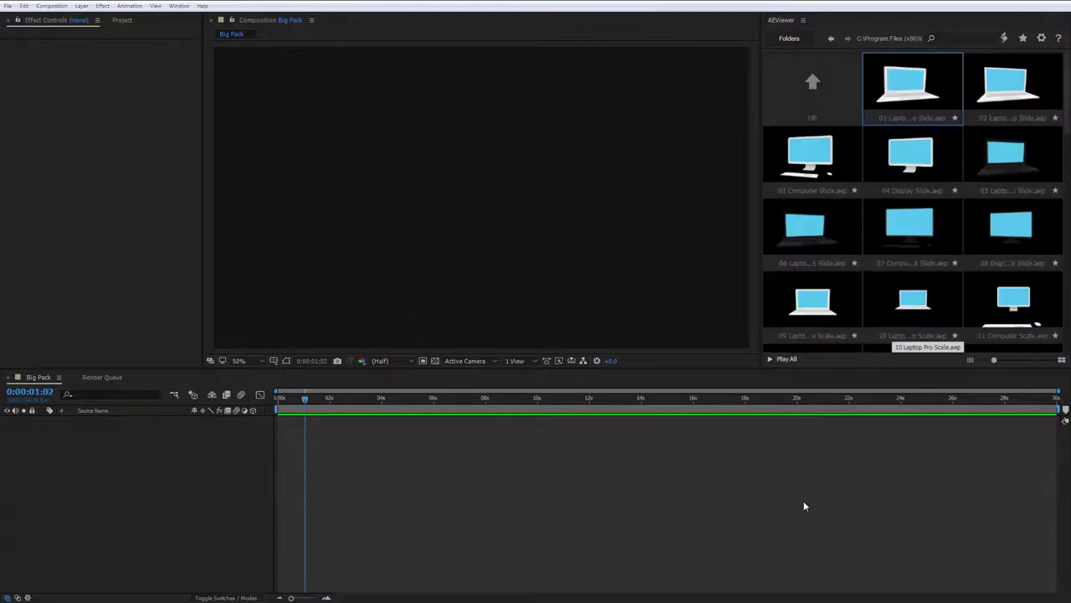
# Import the 01 Laptop Slide and 03 Computer Slide mockups into Big Pack.
pyautogui.doubleClick(904, 93)
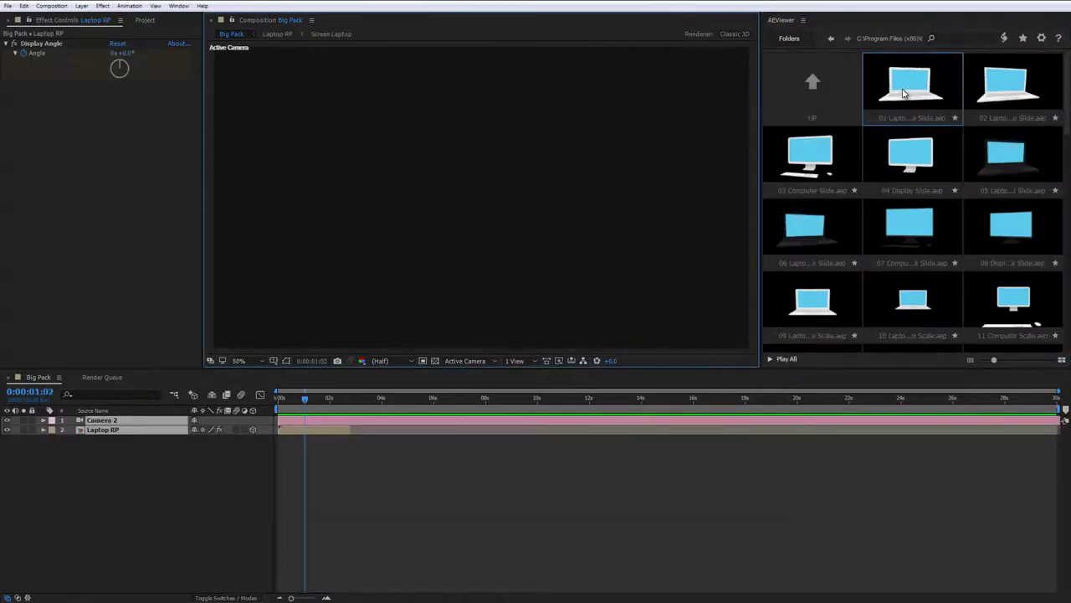
pyautogui.moveTo(304, 401)
pyautogui.mouseDown()
pyautogui.moveTo(329, 403)
pyautogui.moveTo(314, 401)
pyautogui.mouseUp()
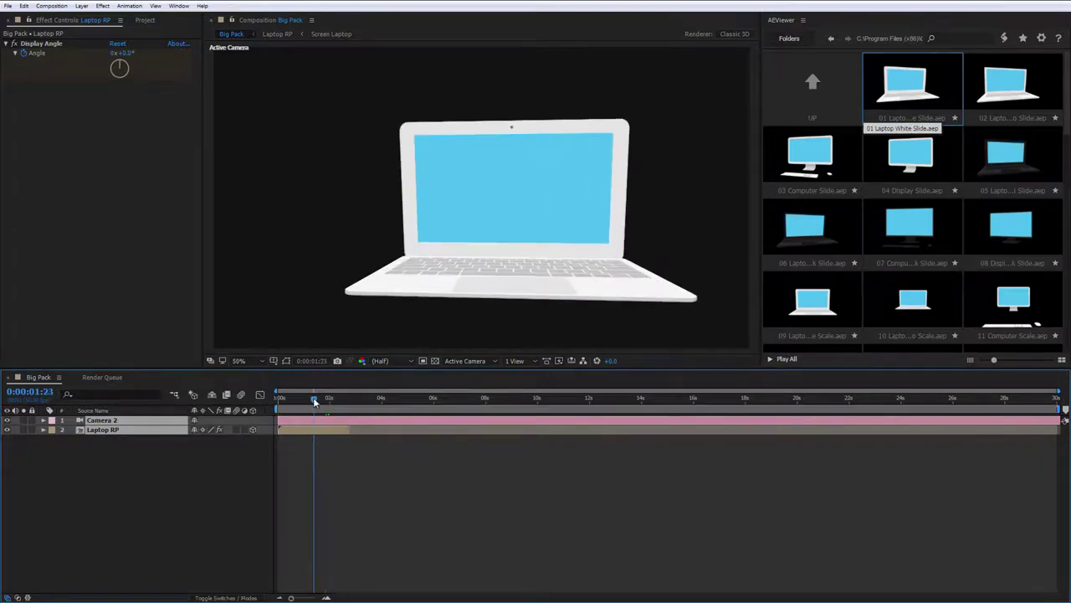
pyautogui.click(810, 173)
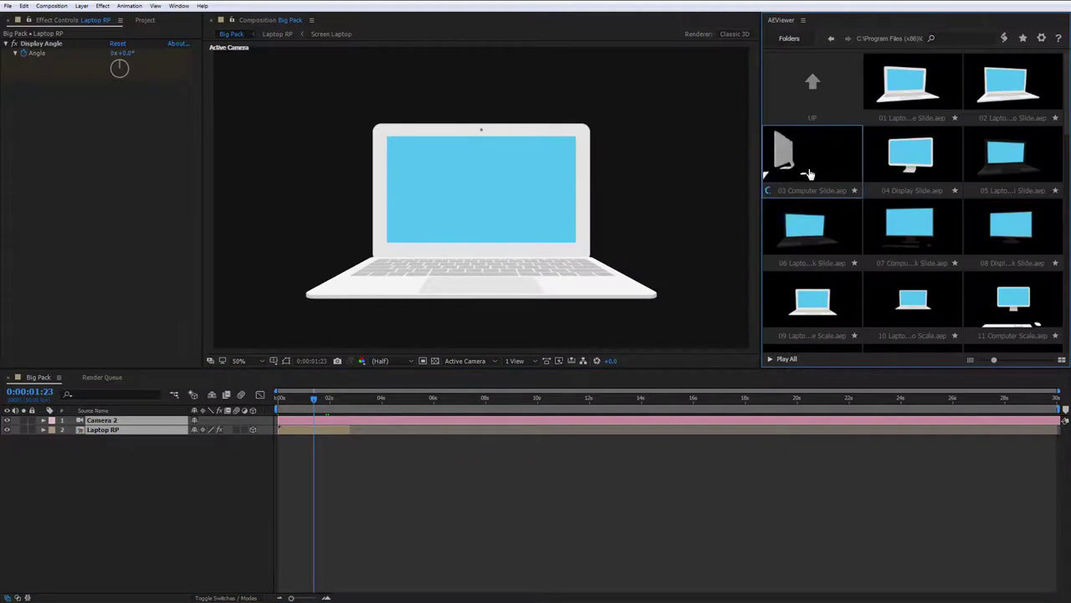
# Delete the Camera 2 1, Dispaly+MK RP, and Mouse and Keyboard layers.
pyautogui.click(109, 420)
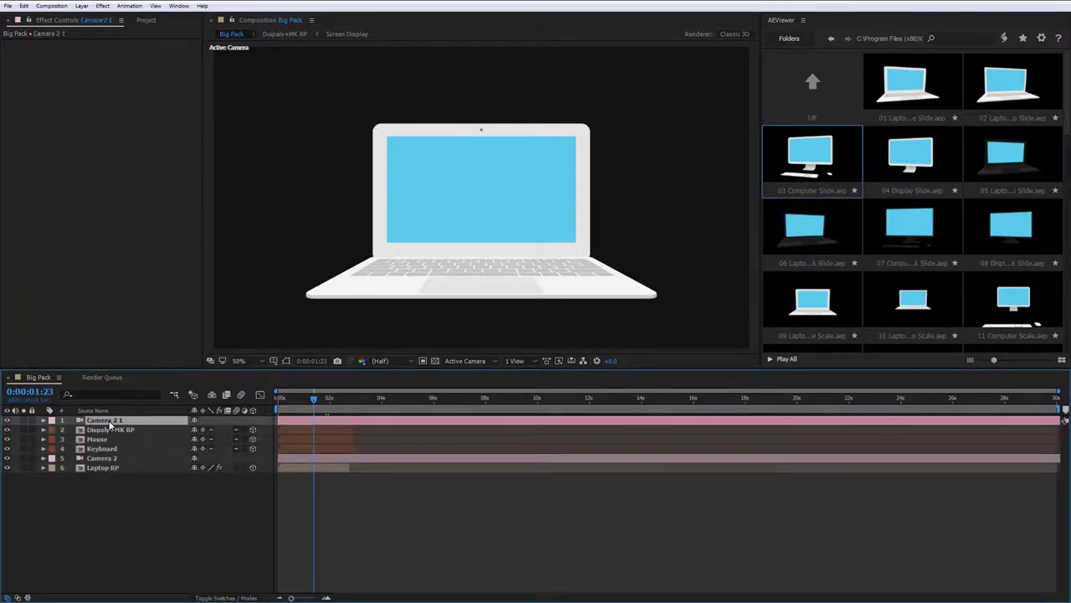
pyautogui.press('Delete')
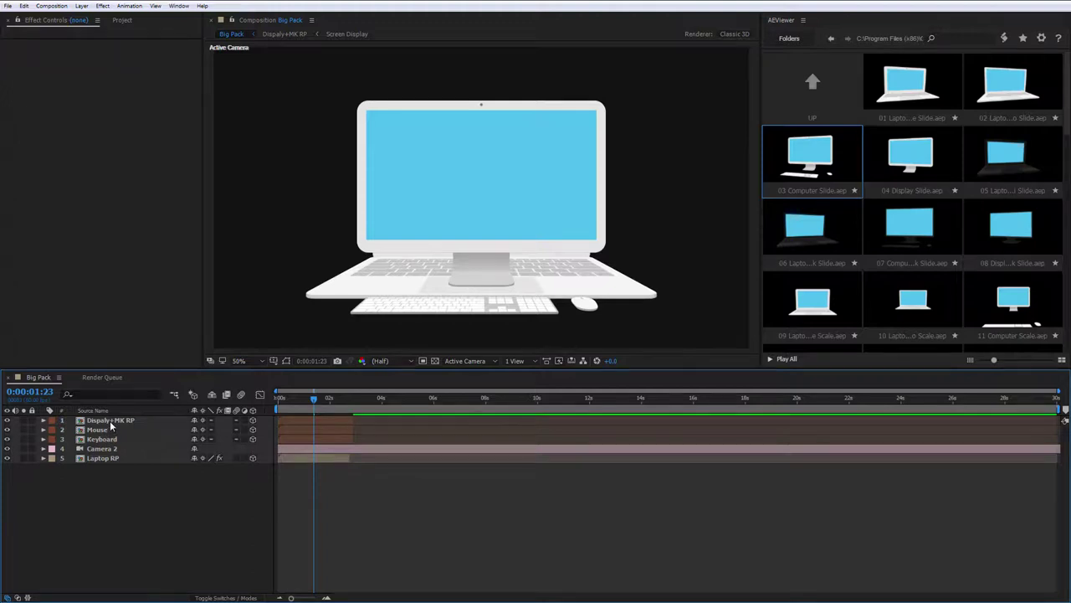
pyautogui.click(111, 421)
pyautogui.keyDown('shift'); pyautogui.click(102, 440); pyautogui.keyUp('shift')
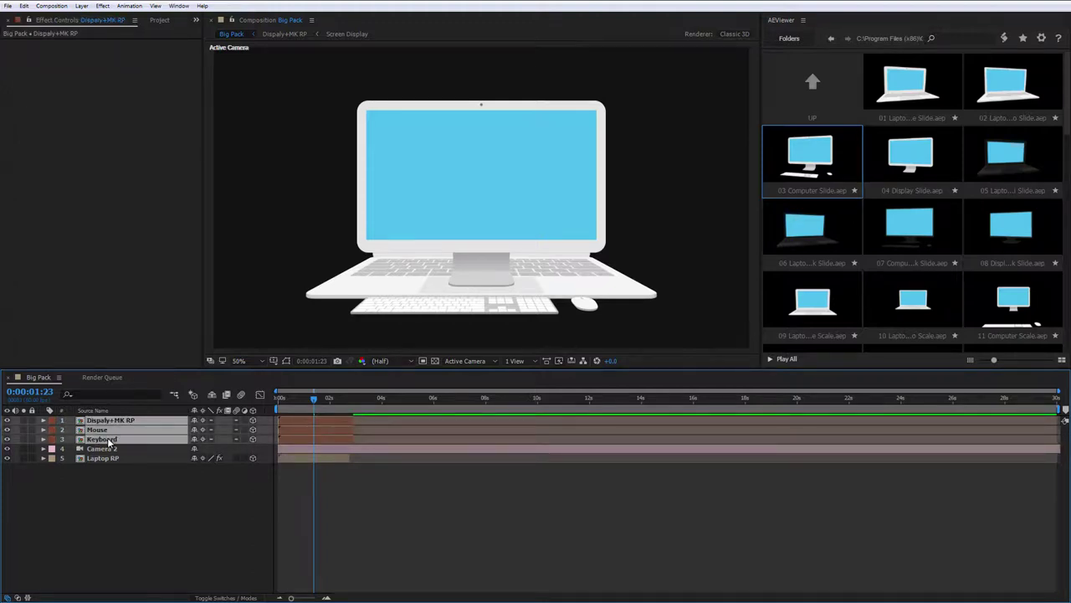
pyautogui.press('Delete')
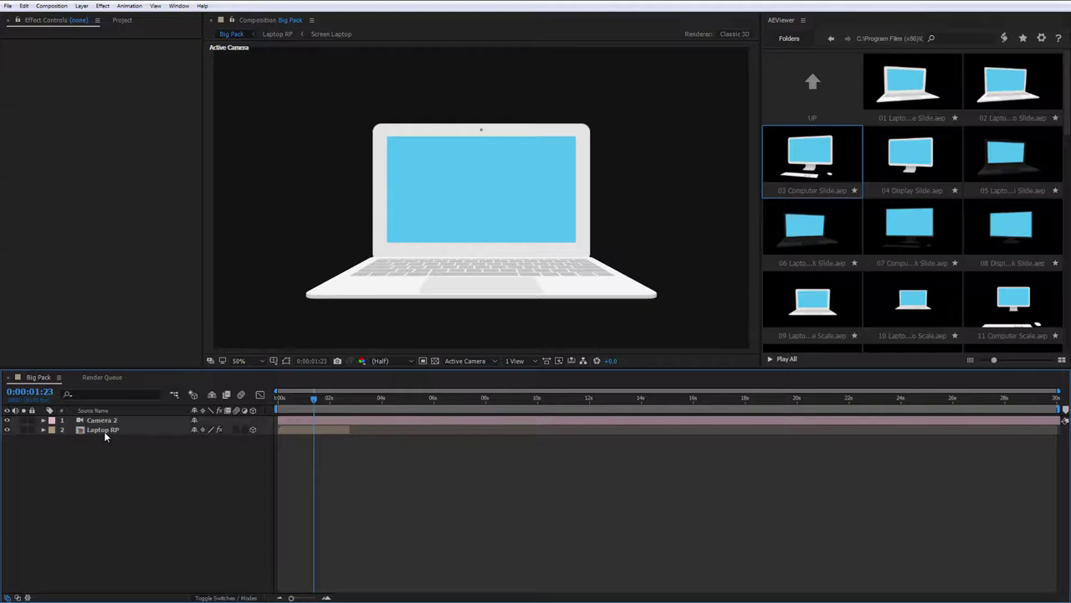
# In Screen Laptop, set the shape layer's fill to dark purple, then return to Big Pack.
pyautogui.doubleClick(103, 430)
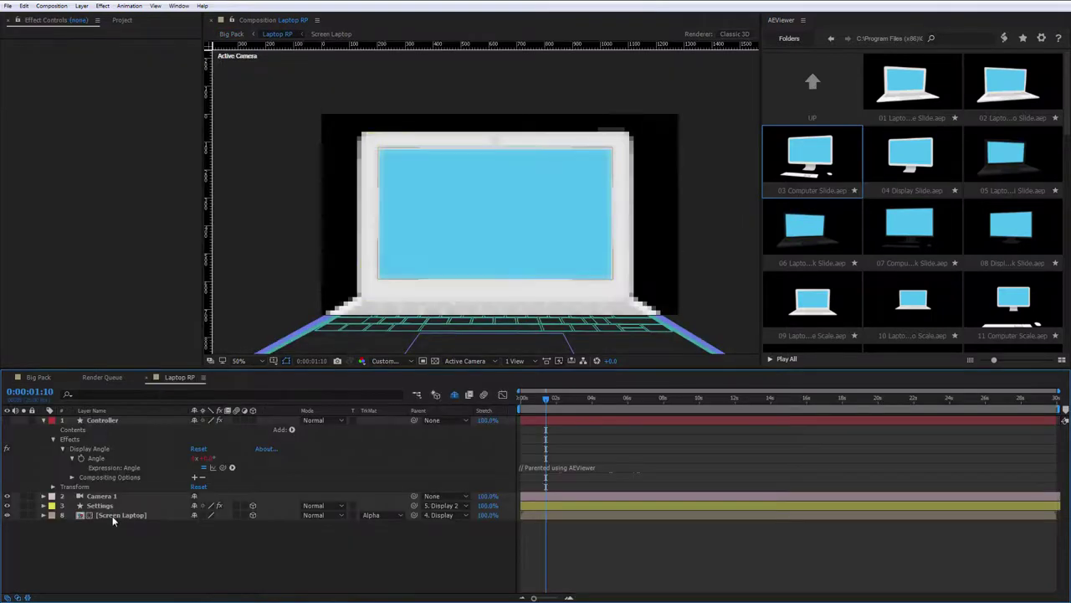
pyautogui.doubleClick(113, 516)
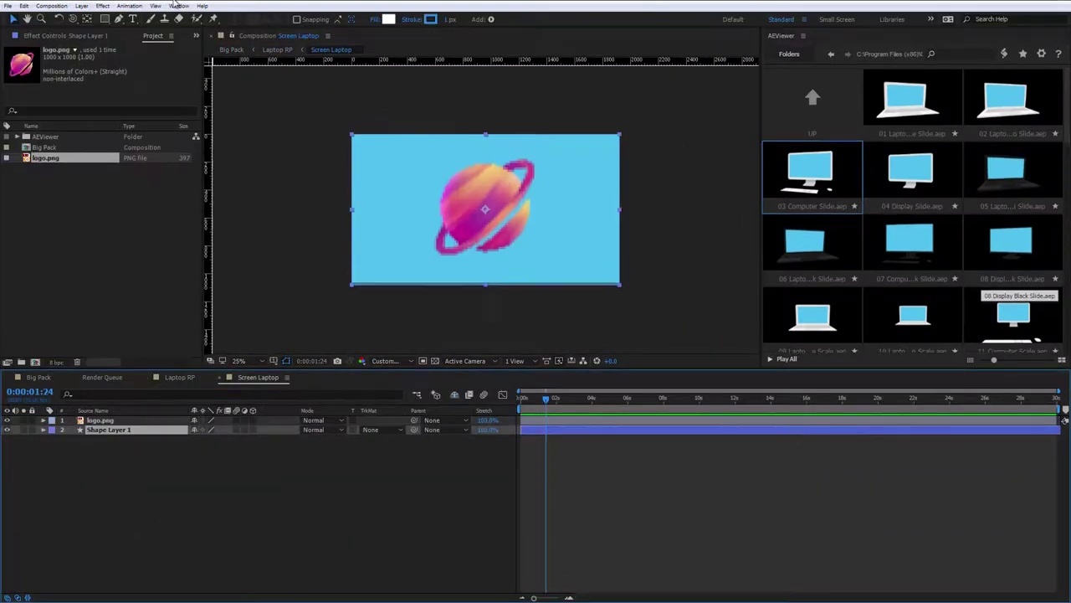
pyautogui.click(388, 18)
pyautogui.moveTo(241, 198); pyautogui.dragTo(242, 176)
pyautogui.click(210, 175)
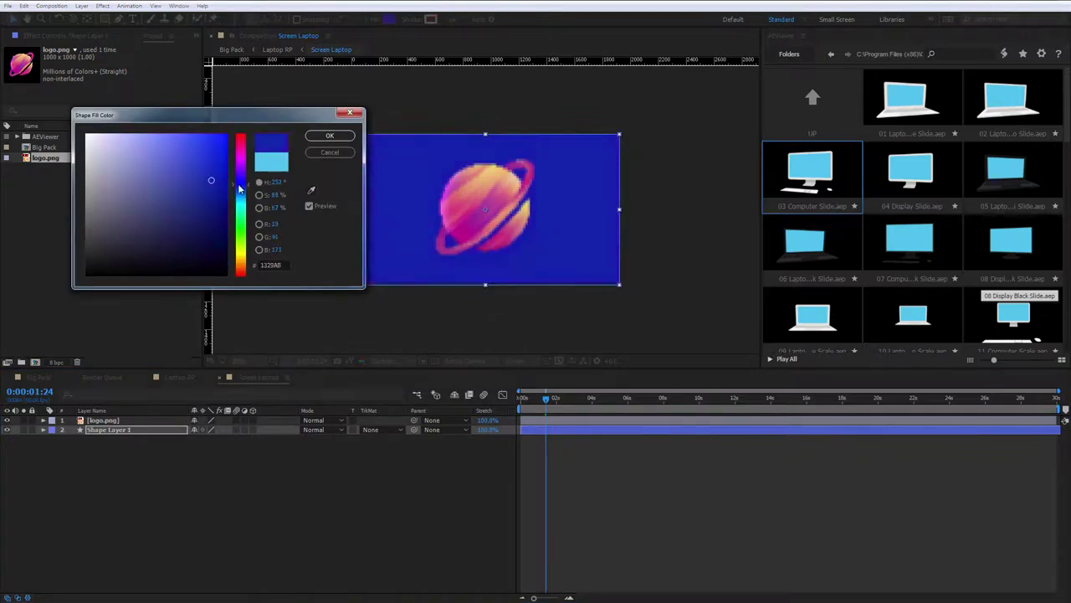
pyautogui.click(213, 235)
pyautogui.click(330, 135)
pyautogui.click(277, 49)
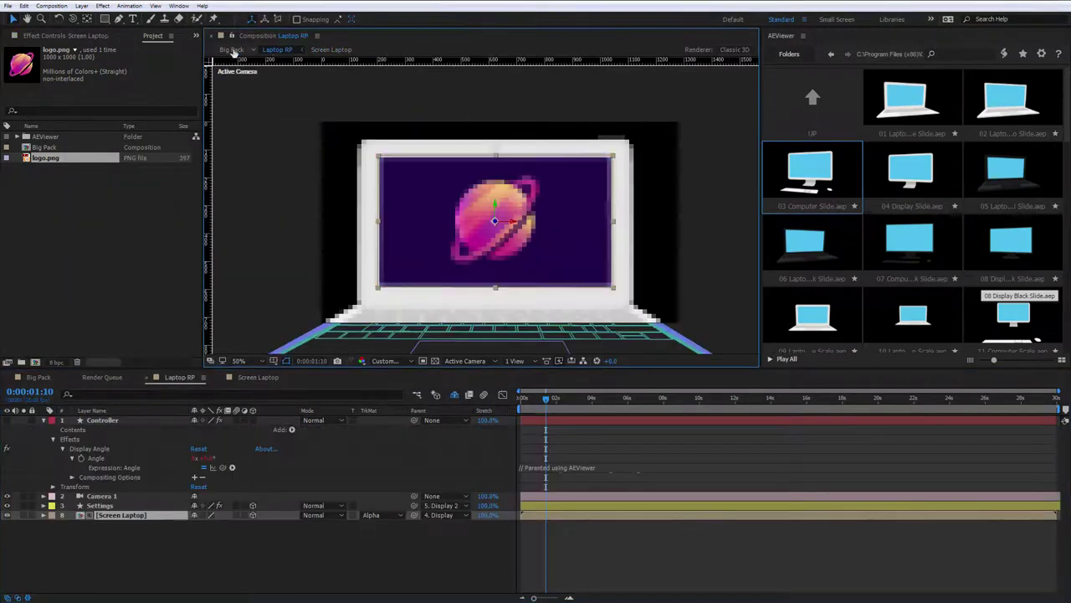
pyautogui.click(231, 50)
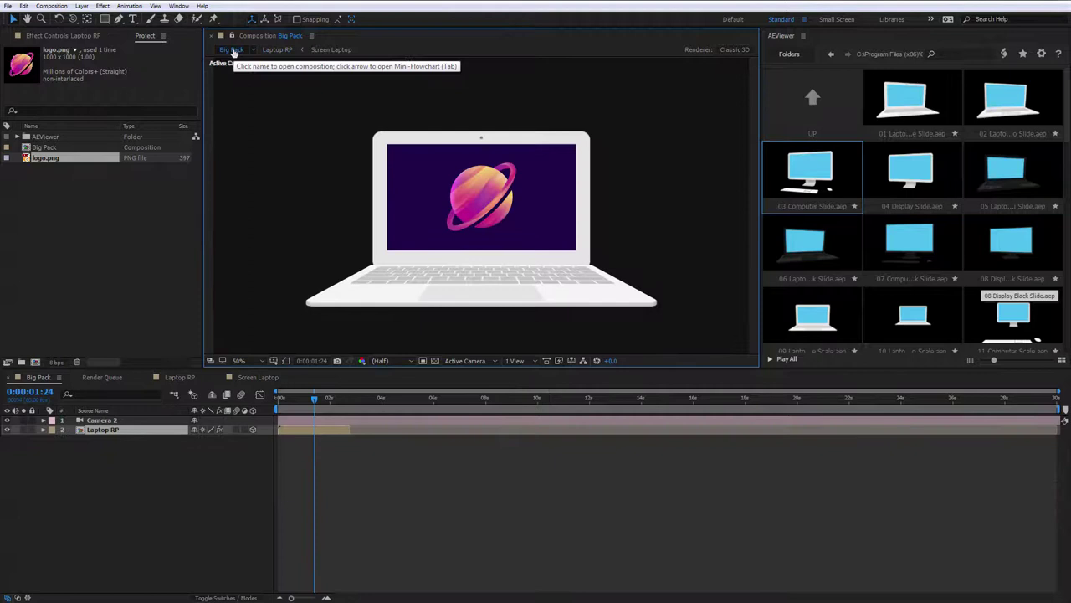
pyautogui.click(88, 36)
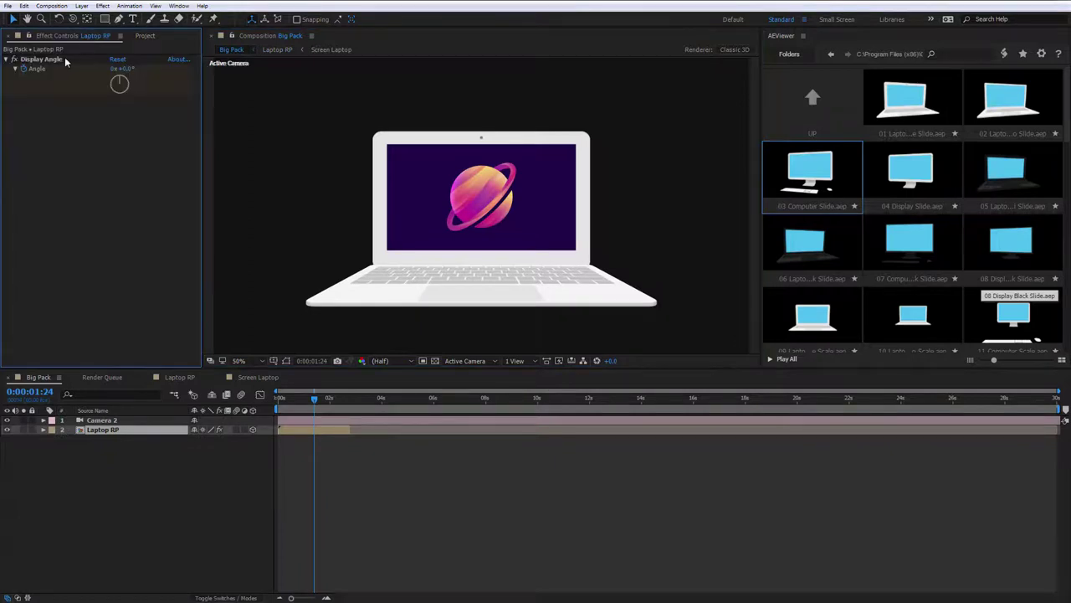
# In Laptop RP, set the Settings layer's Round Corners to 91.80, then return to Big Pack.
pyautogui.doubleClick(105, 431)
pyautogui.click(104, 505)
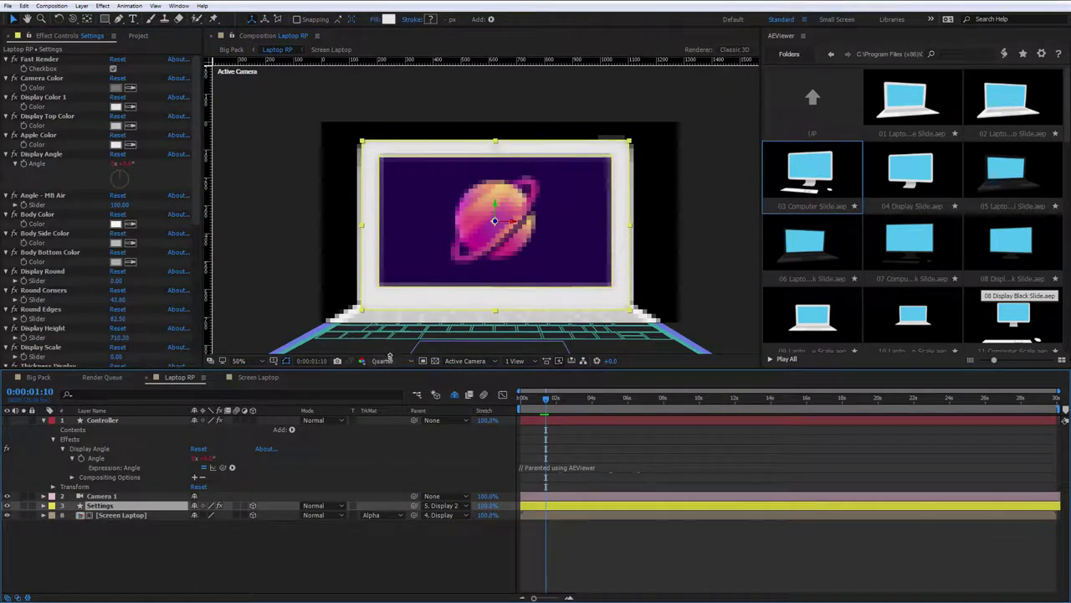
pyautogui.moveTo(487, 264); pyautogui.dragTo(479, 245)
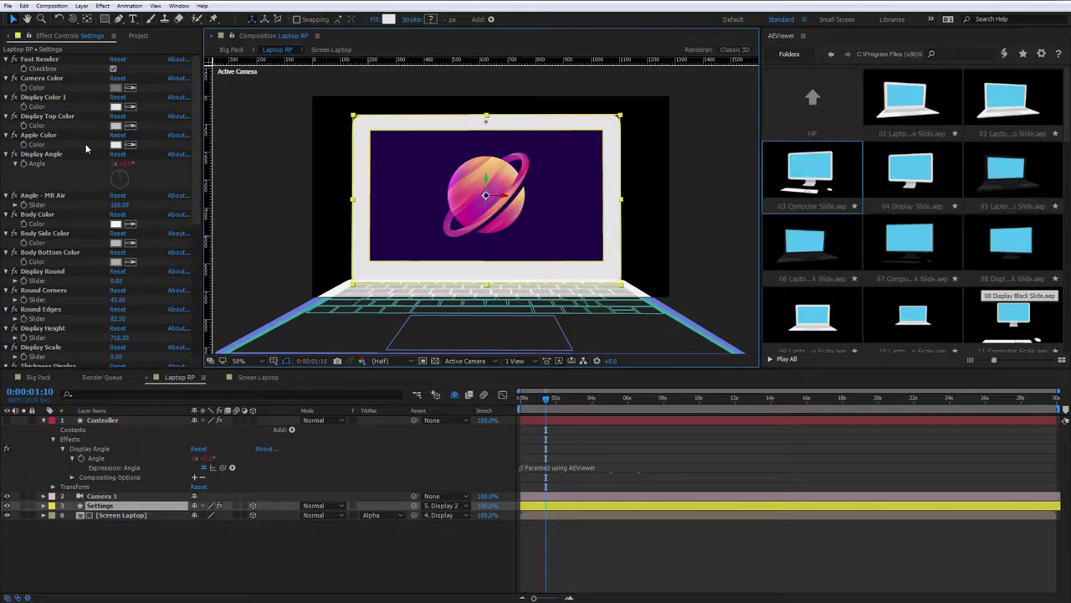
pyautogui.scroll(-3, 80, 228)
pyautogui.click(114, 249)
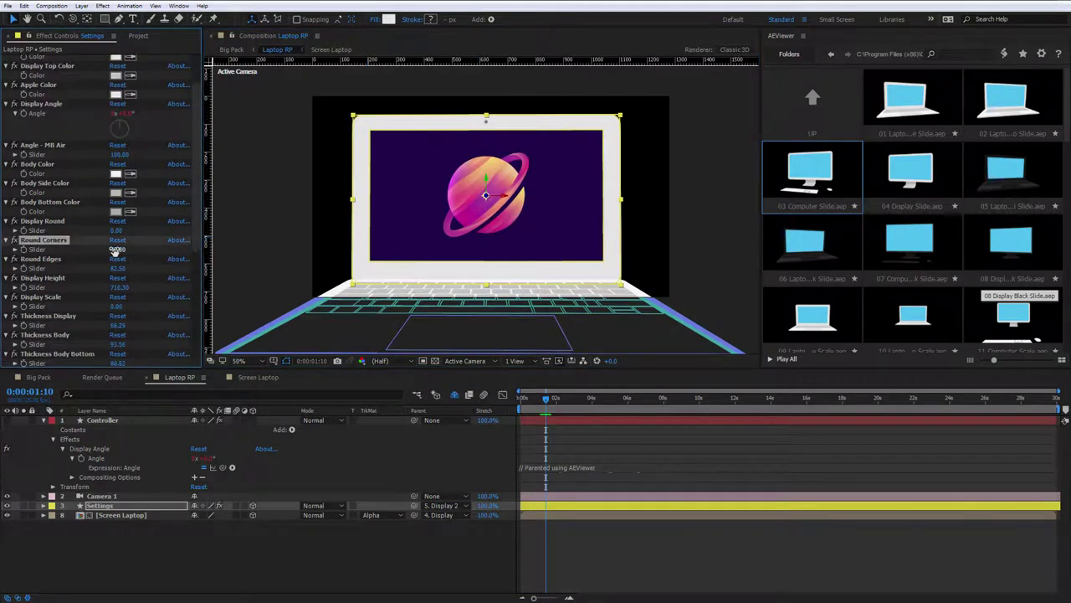
pyautogui.scroll(3, 115, 251)
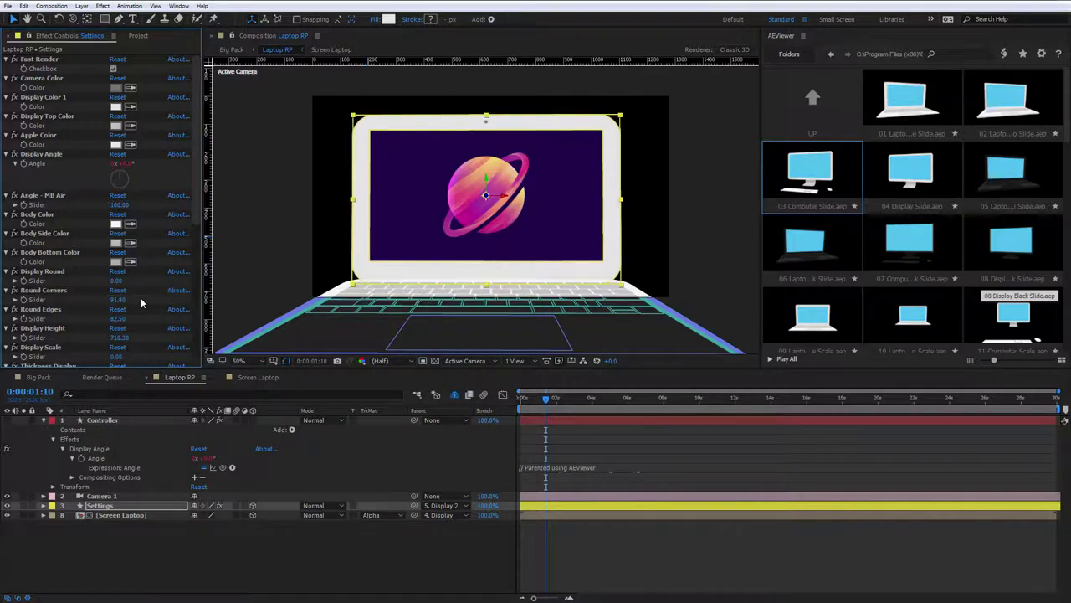
pyautogui.click(231, 49)
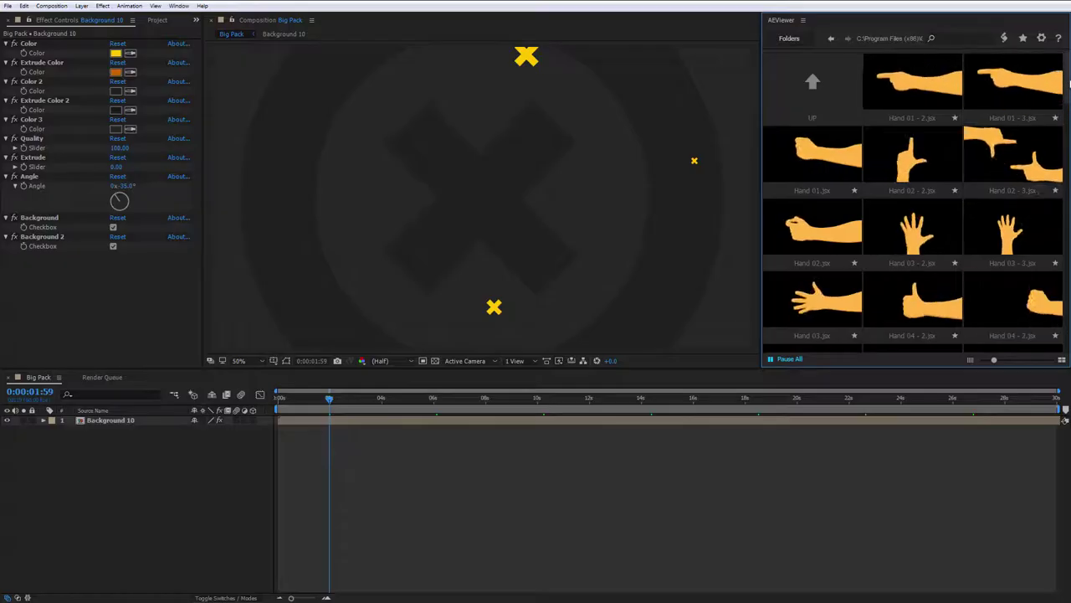
# Add the Hand 11 - 2 animation from the Hands folder and scrub to frame 25.
pyautogui.scroll(-10, 1066, 172)
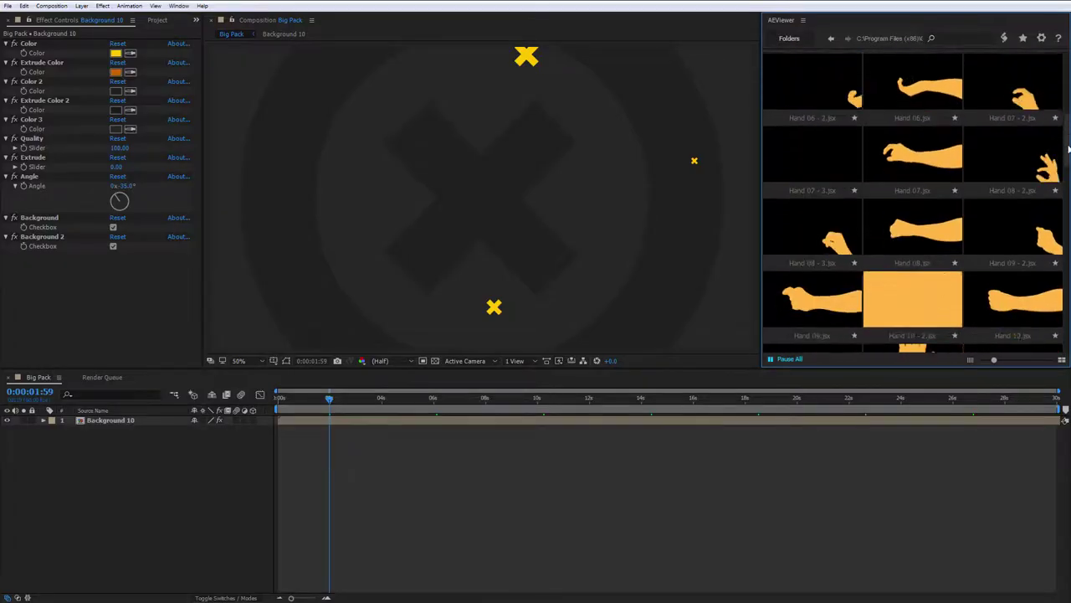
pyautogui.scroll(-6, 1057, 240)
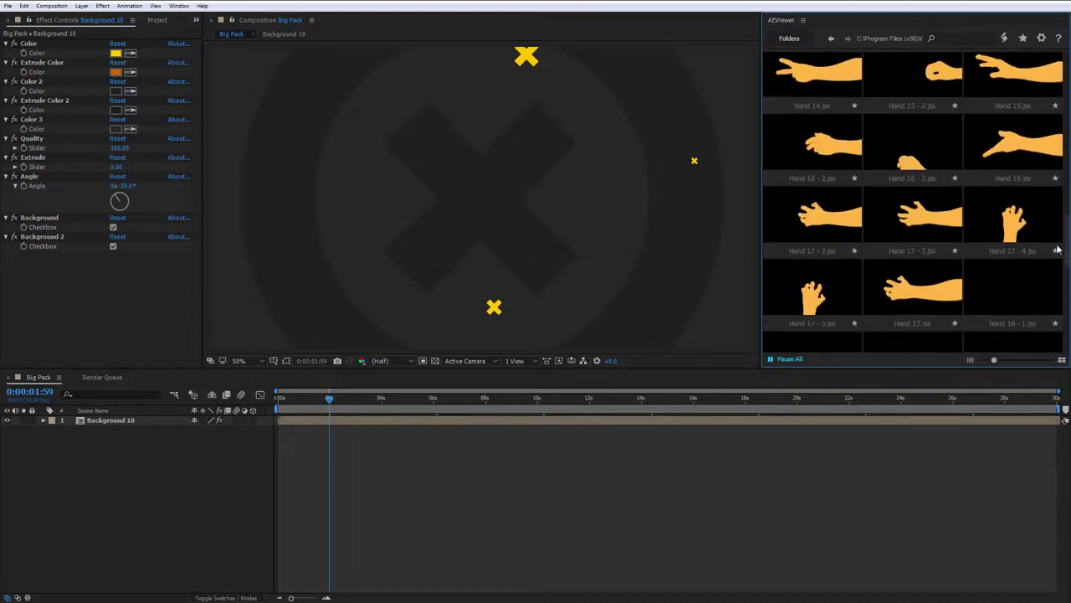
pyautogui.scroll(-5, 1053, 284)
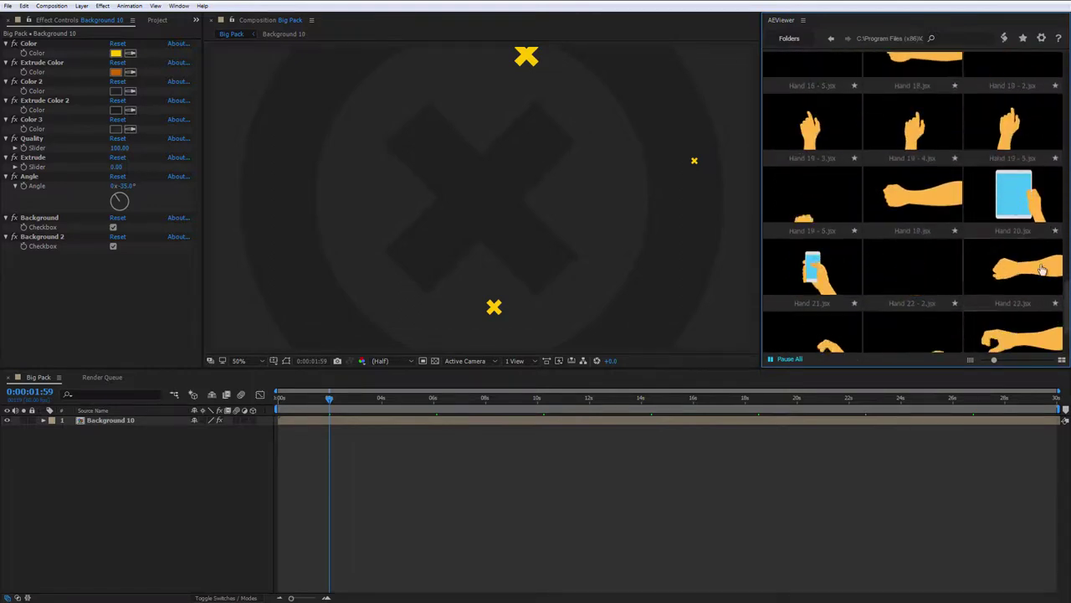
pyautogui.scroll(20, 801, 227)
pyautogui.click(801, 226)
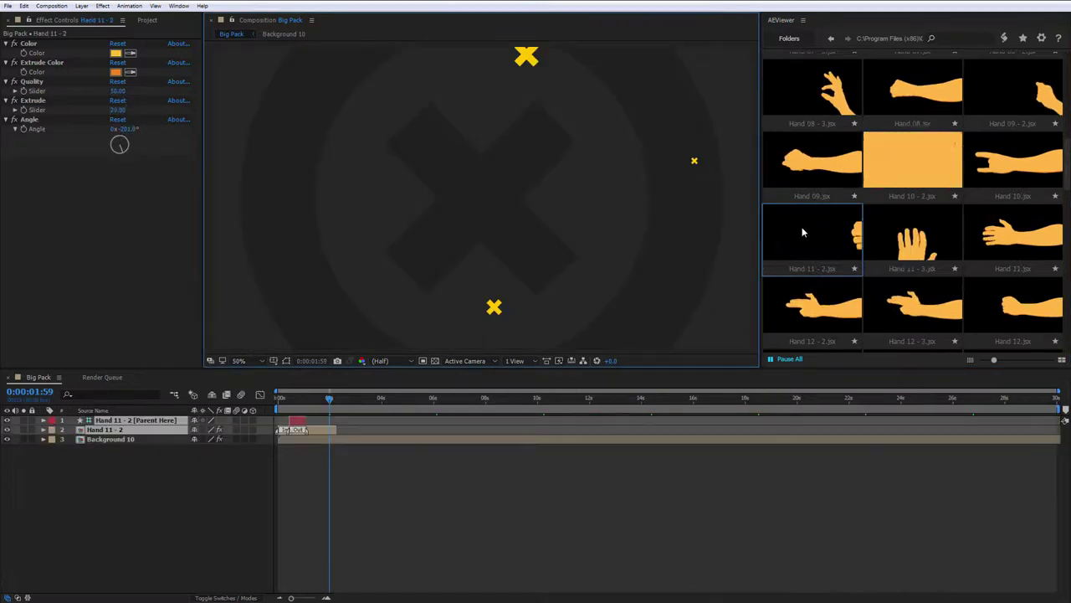
pyautogui.scroll(5, 291, 463)
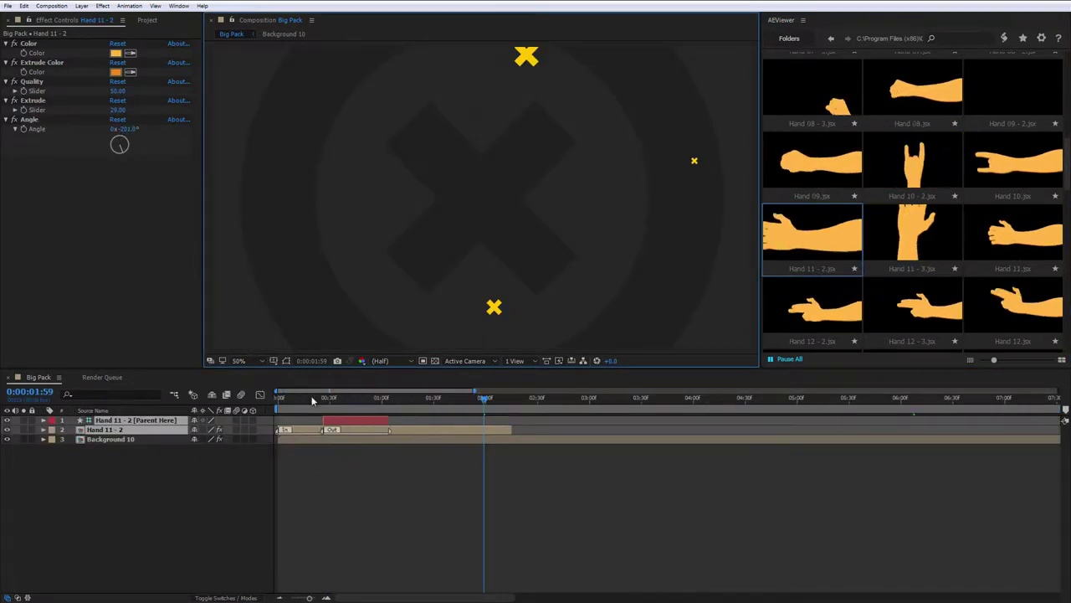
pyautogui.moveTo(310, 399); pyautogui.dragTo(335, 400)
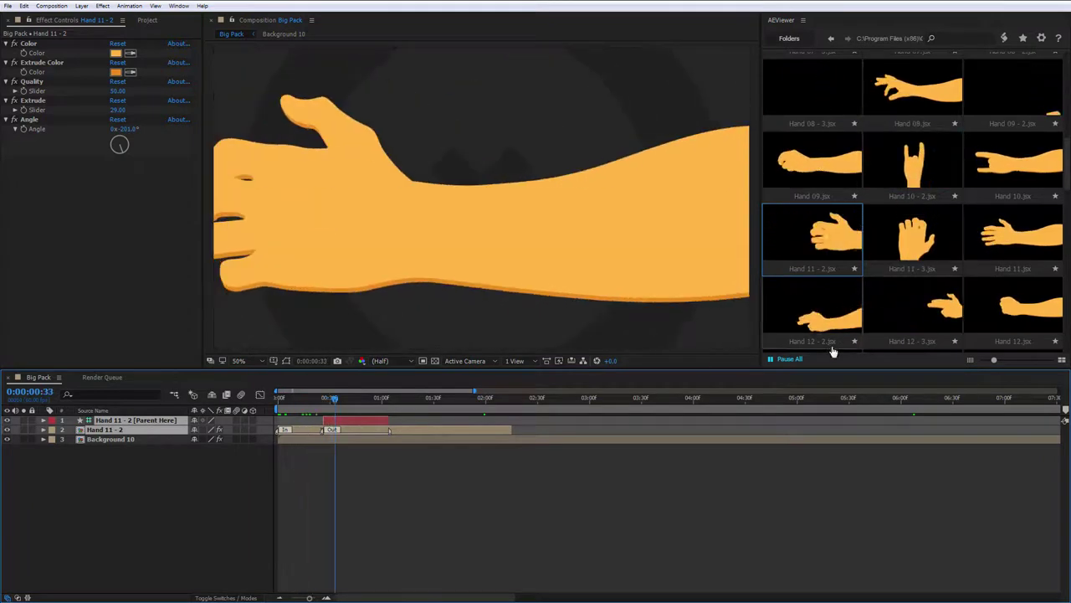
pyautogui.click(322, 401)
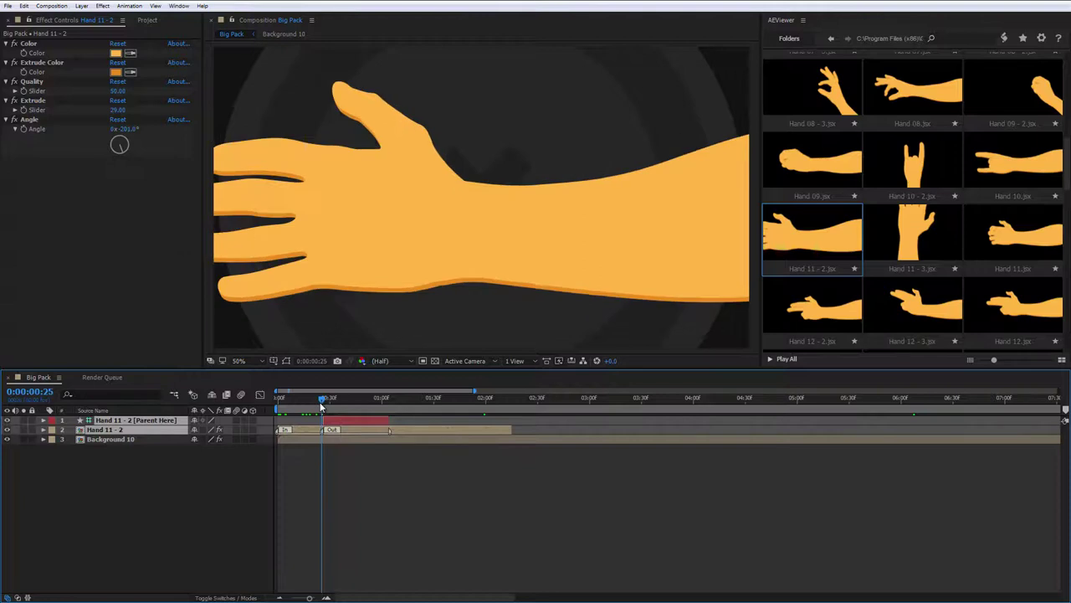
pyautogui.moveTo(319, 402); pyautogui.dragTo(323, 402)
# Parent Background 10 to Hand 11 - 2 and preview from the start.
pyautogui.hotkey('shift', 'F4')
pyautogui.moveTo(270, 438); pyautogui.dragTo(172, 426)
pyautogui.press('space')
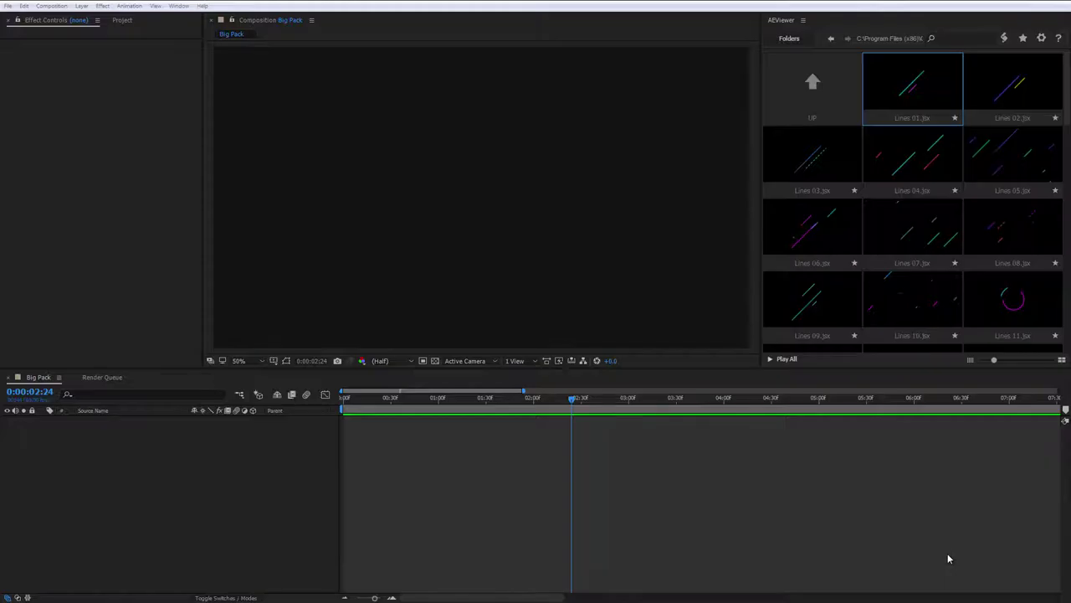
# Add the Lines 04 animation, scrub through it, and select its Color effect.
pyautogui.doubleClick(896, 165)
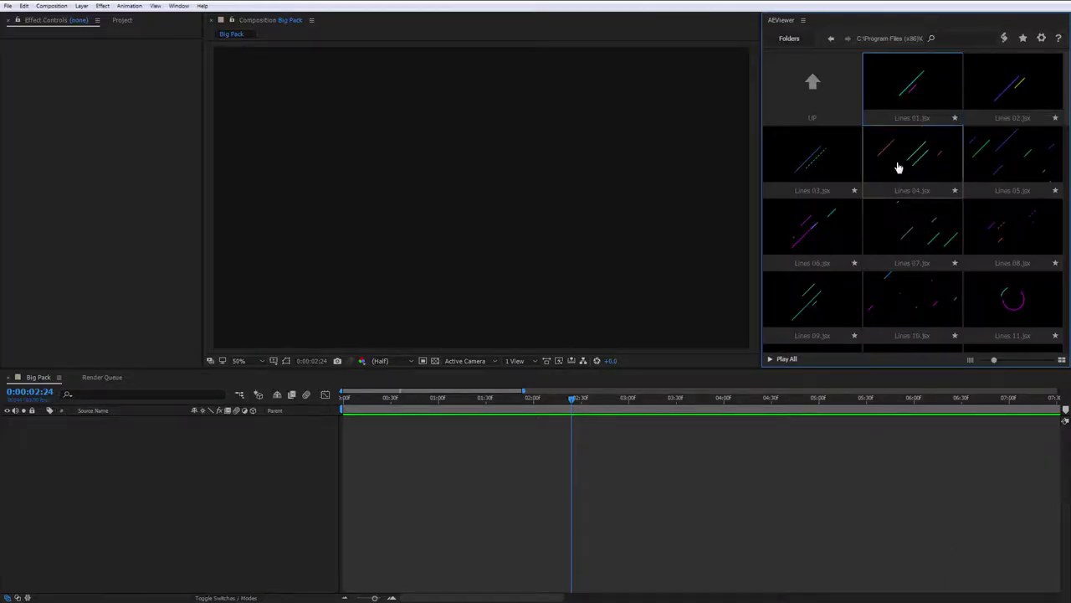
pyautogui.moveTo(348, 398); pyautogui.dragTo(395, 408)
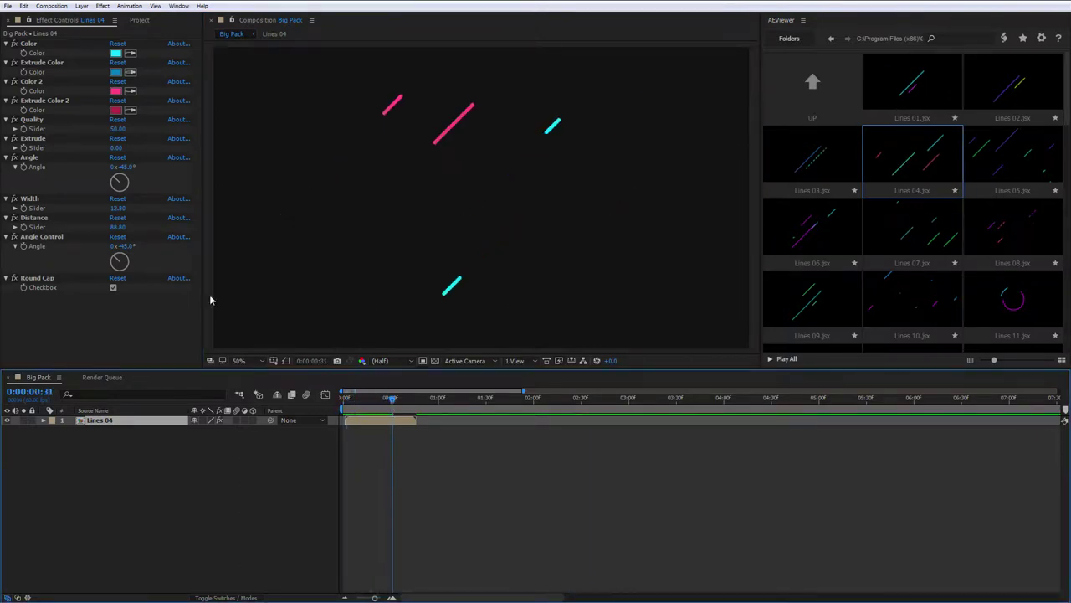
pyautogui.click(35, 43)
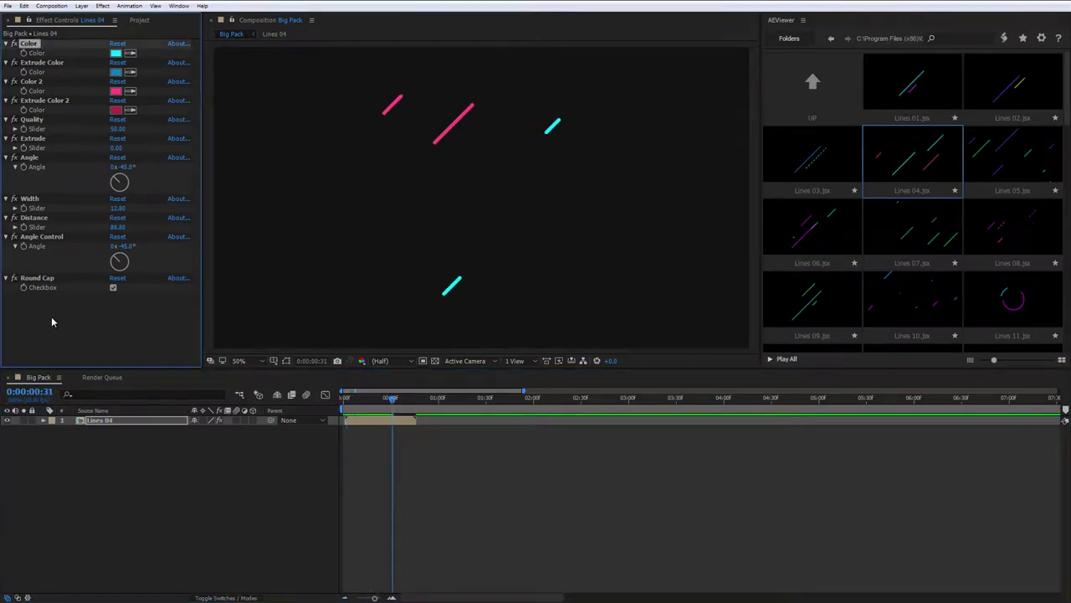
# Browse the preset folders to Charisma and add Charisma Shapes 01, 03 and 25.
pyautogui.click(803, 44)
pyautogui.click(812, 270)
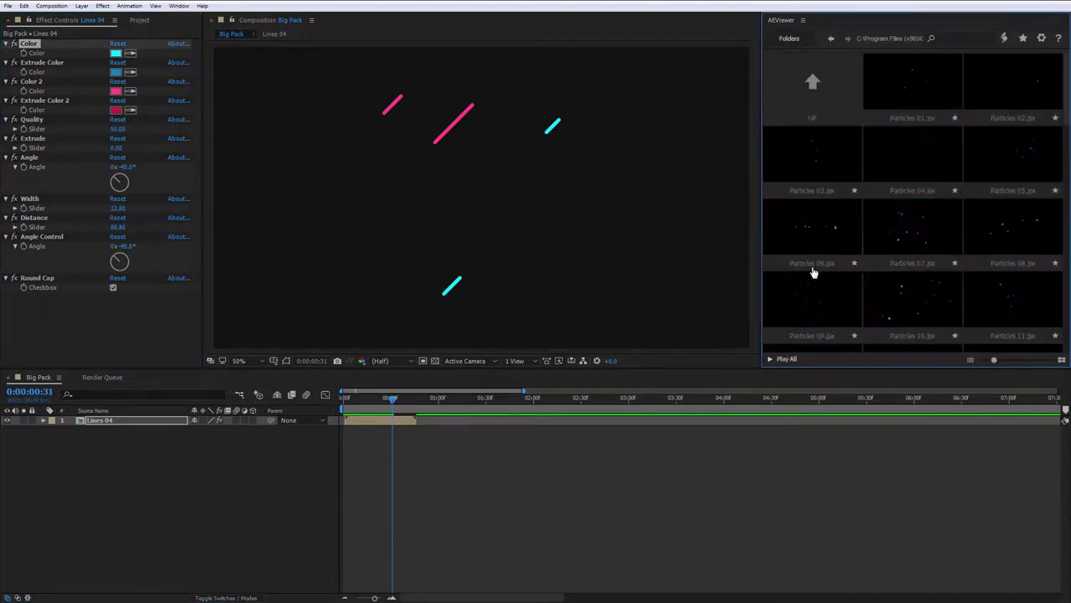
pyautogui.click(802, 40)
pyautogui.click(815, 280)
pyautogui.click(797, 41)
pyautogui.click(802, 298)
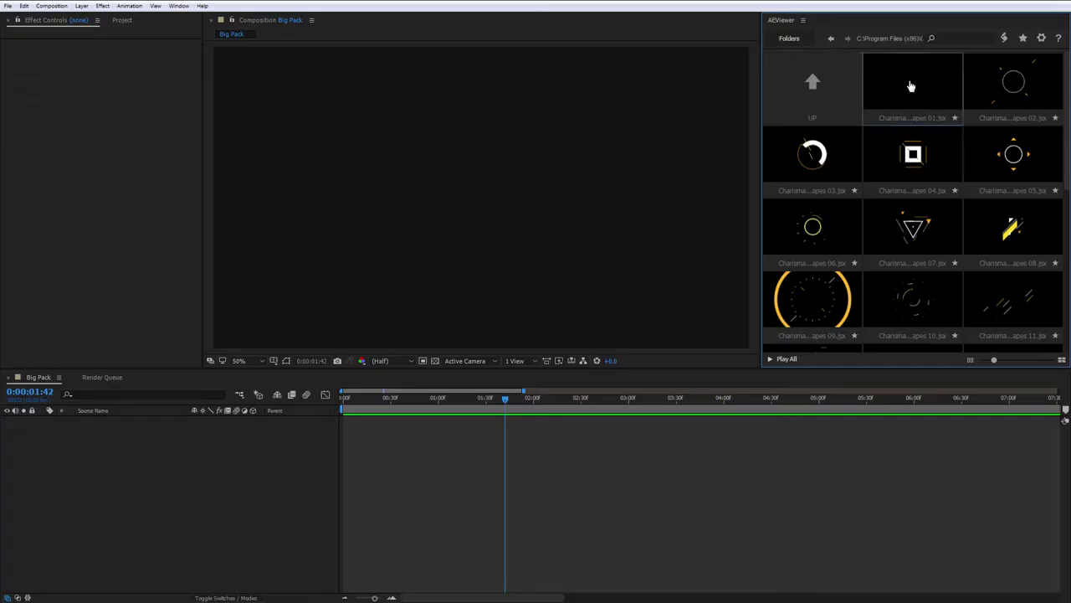
pyautogui.doubleClick(912, 82)
pyautogui.doubleClick(820, 170)
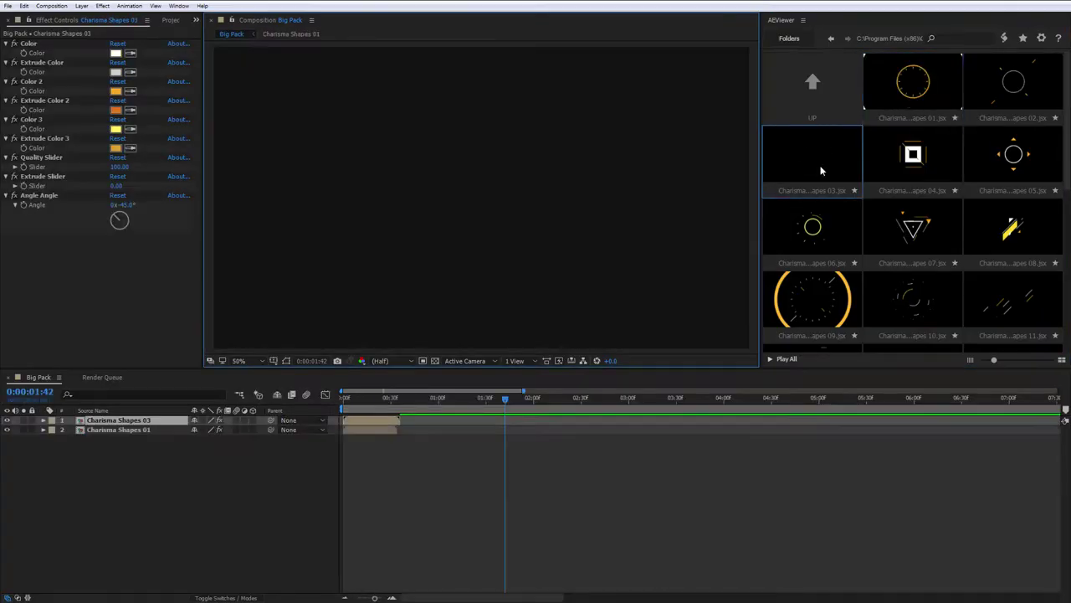
pyautogui.scroll(-5, 887, 243)
pyautogui.doubleClick(916, 314)
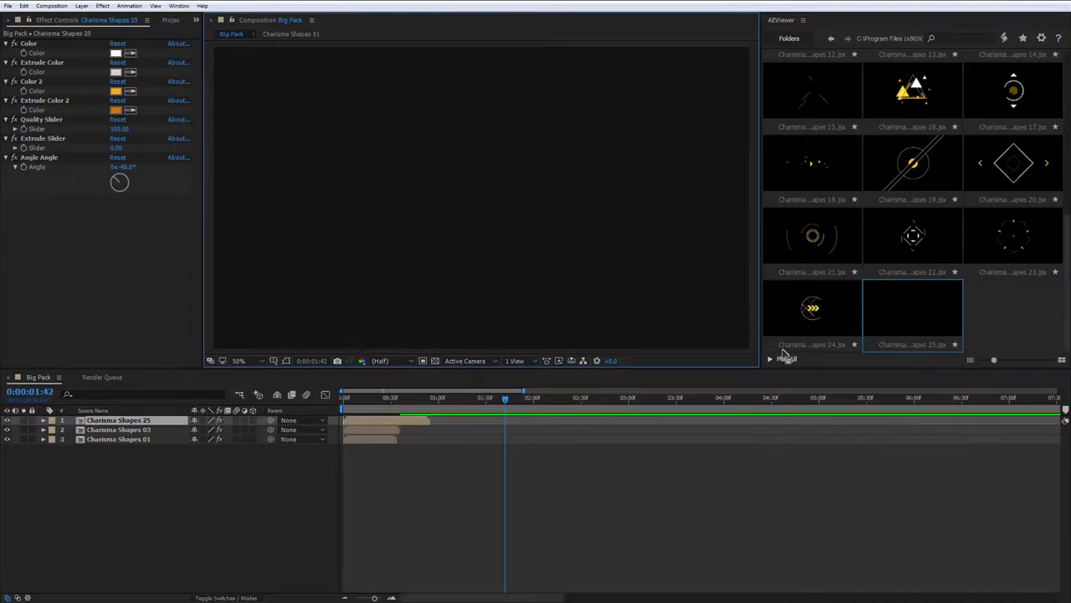
# Shift the Charisma Shapes 03 and 25 layer bars later in the timeline and preview from the start.
pyautogui.press('-')
pyautogui.moveTo(393, 429); pyautogui.dragTo(613, 424)
pyautogui.moveTo(467, 428); pyautogui.dragTo(479, 429)
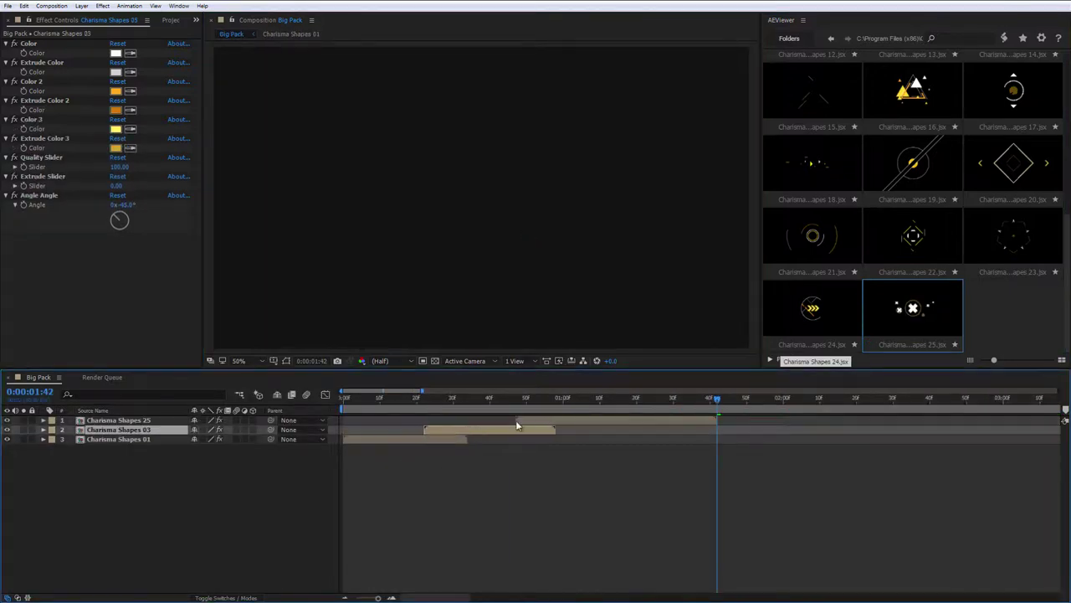
pyautogui.click(542, 421)
pyautogui.press('Home')
pyautogui.press('space')
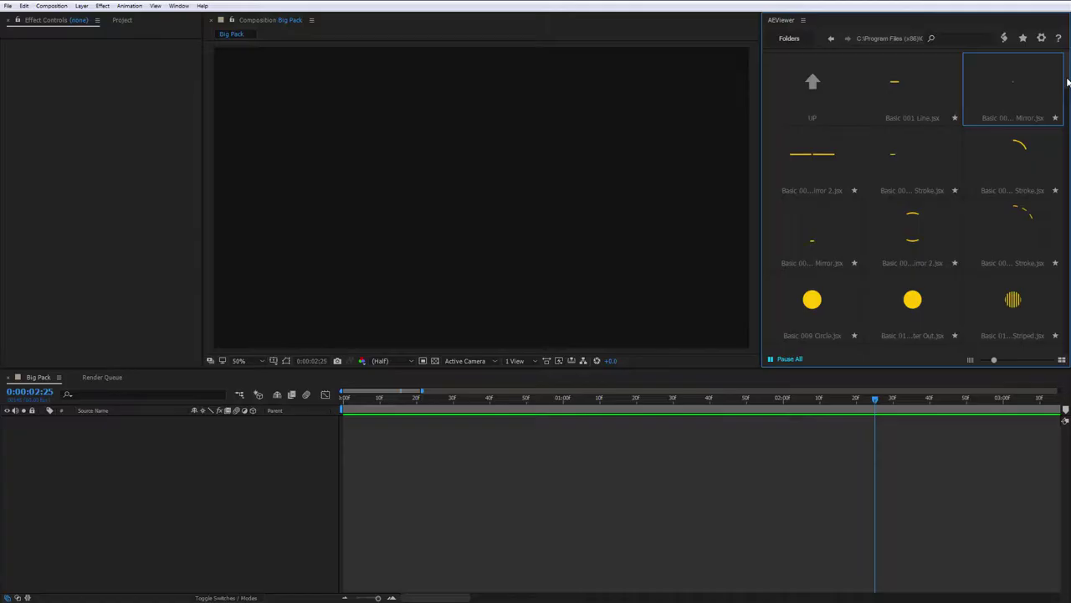
# Set the Basic 011 Circle Striped shape's Extrude to 30 and its Striped Angle to 45°.
pyautogui.scroll(-10, 917, 205)
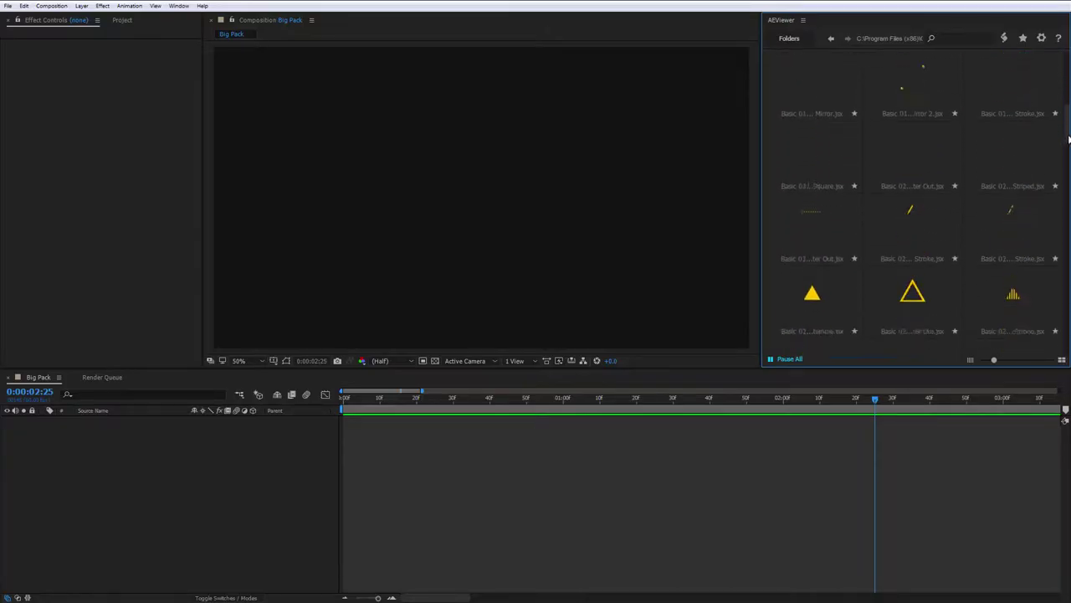
pyautogui.scroll(-10, 1069, 304)
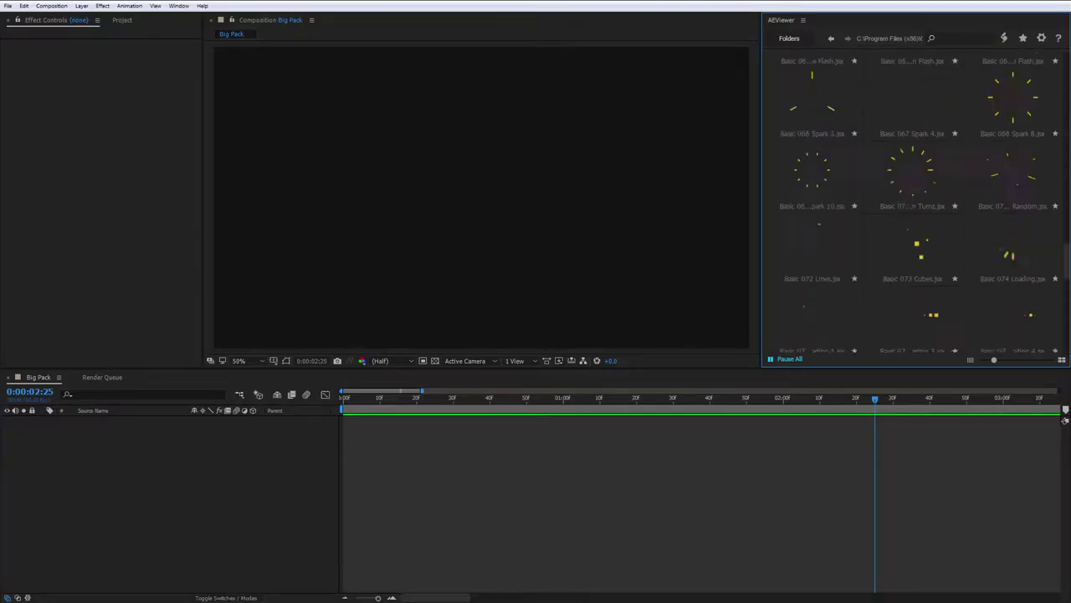
pyautogui.scroll(-5, 1069, 304)
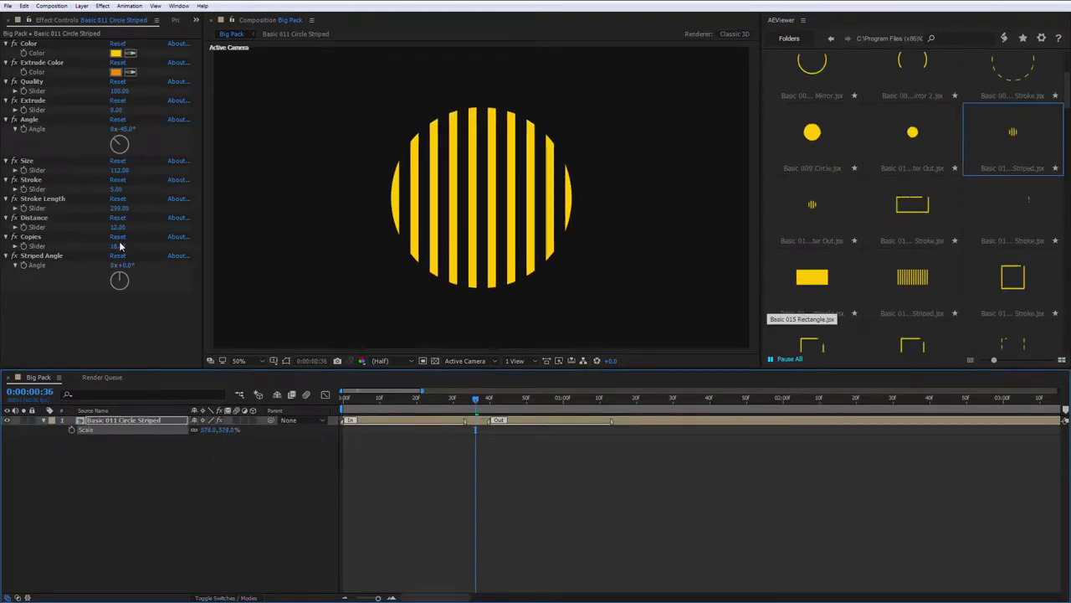
pyautogui.click(119, 109)
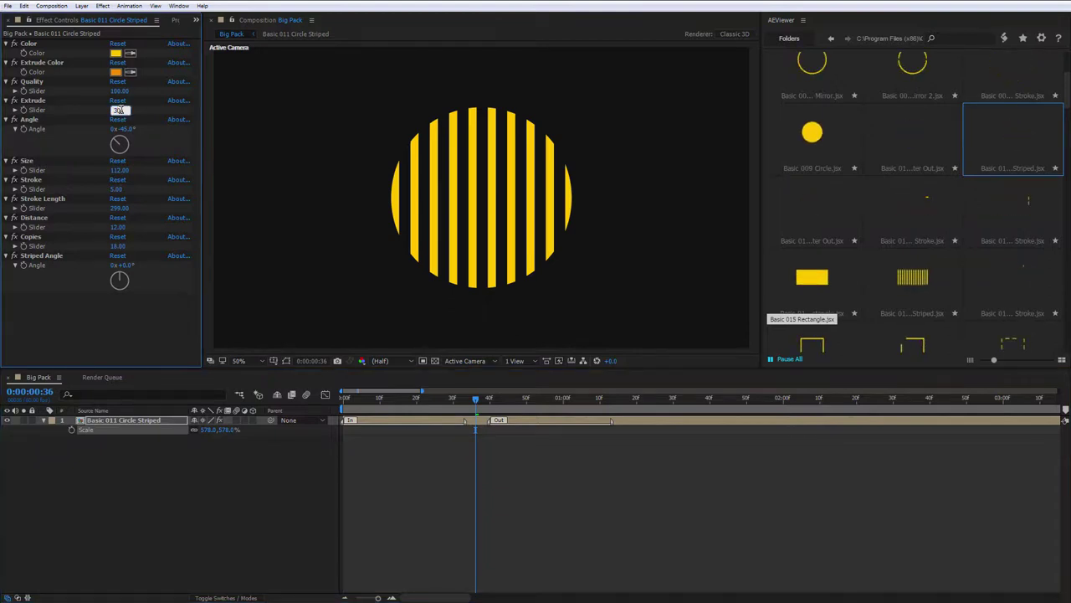
pyautogui.write('30')
pyautogui.click(123, 265)
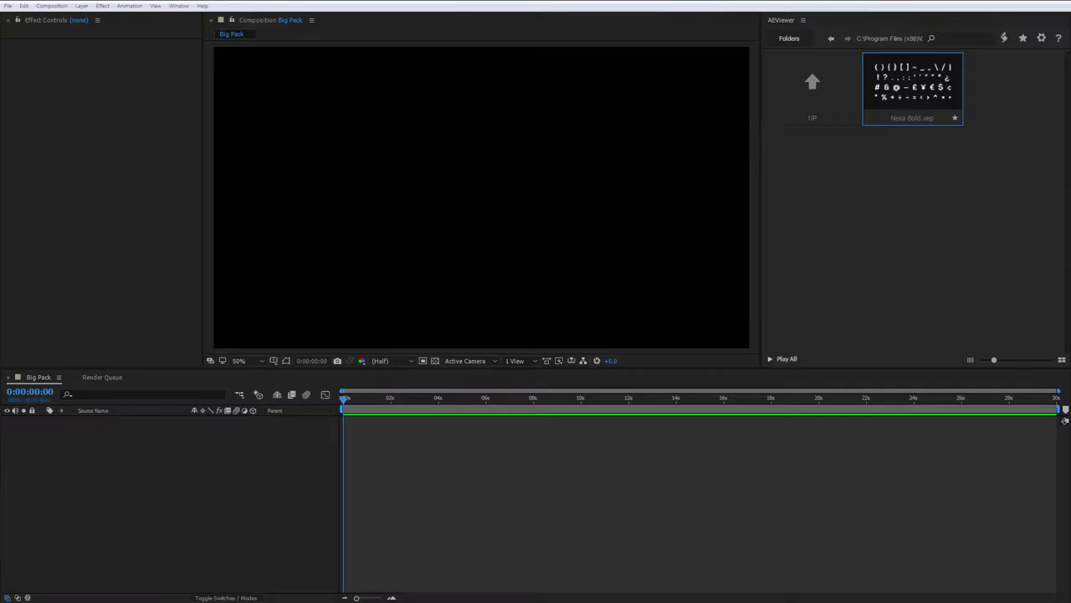
# Load Nexa Bold.aep and use the FontManager script to write 'Motion Land' with a 5-frame offset.
pyautogui.doubleClick(882, 99)
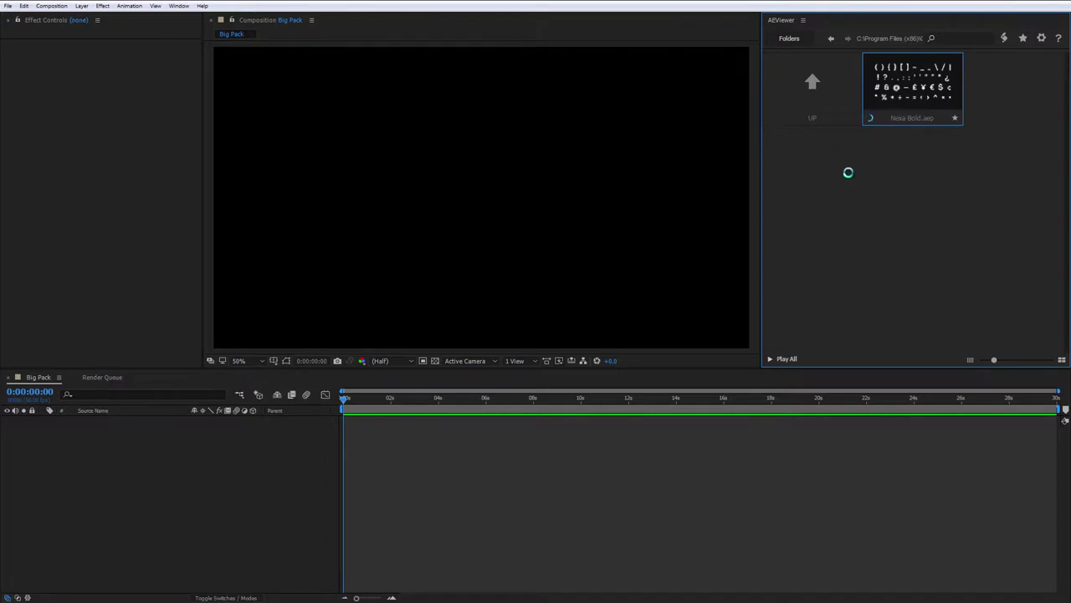
pyautogui.moveTo(477, 228); pyautogui.dragTo(800, 157)
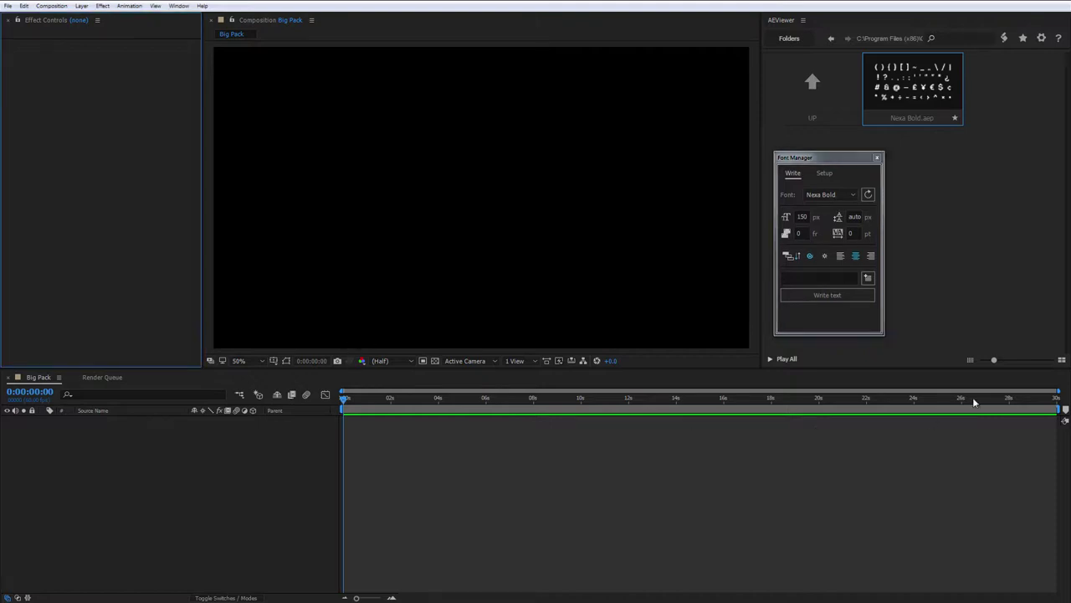
pyautogui.click(1005, 38)
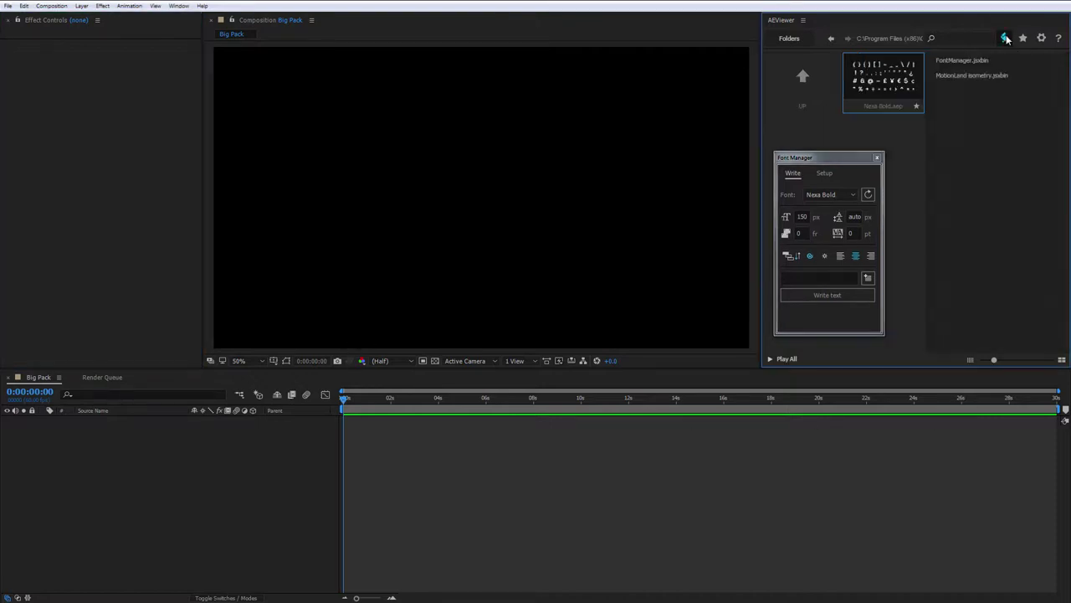
pyautogui.click(963, 64)
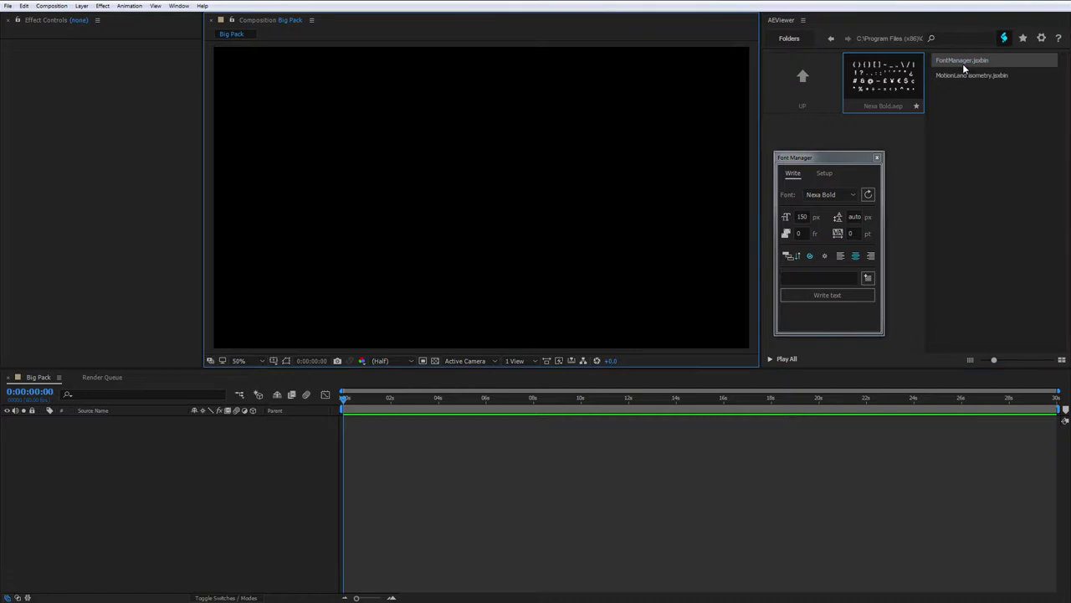
pyautogui.click(1004, 38)
pyautogui.click(799, 277)
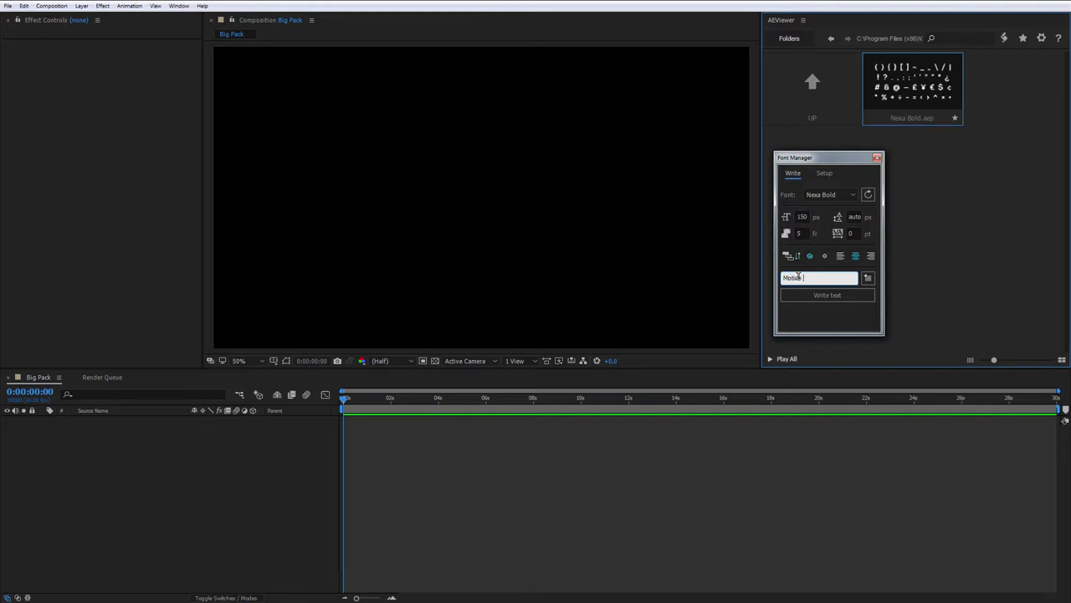
pyautogui.click(819, 295)
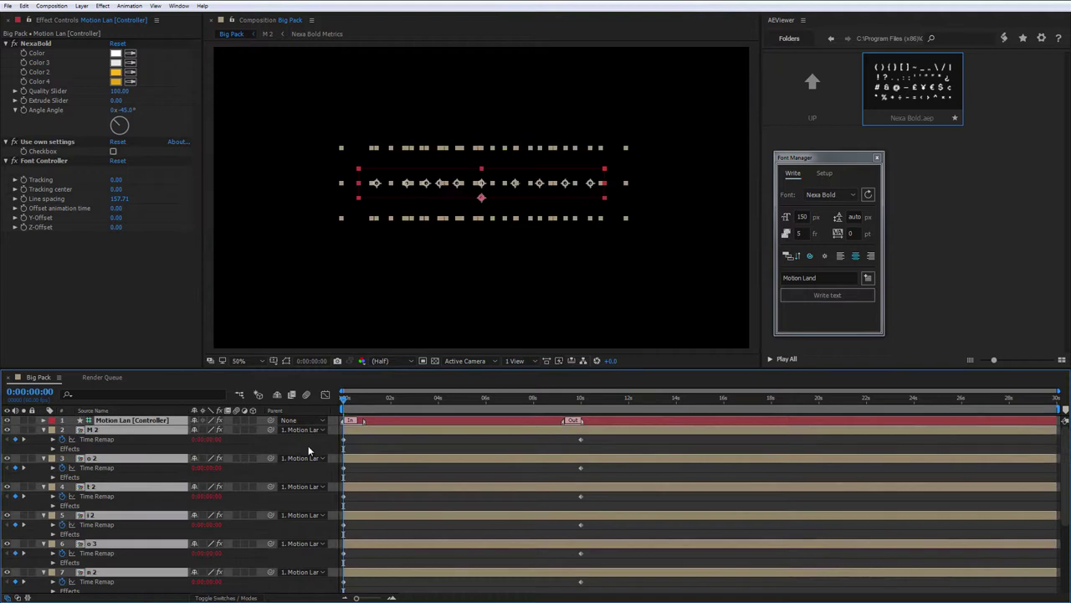
# Preview the Motion Land title, then set the NexaBold Extrude Slider to 50.
pyautogui.press('space')
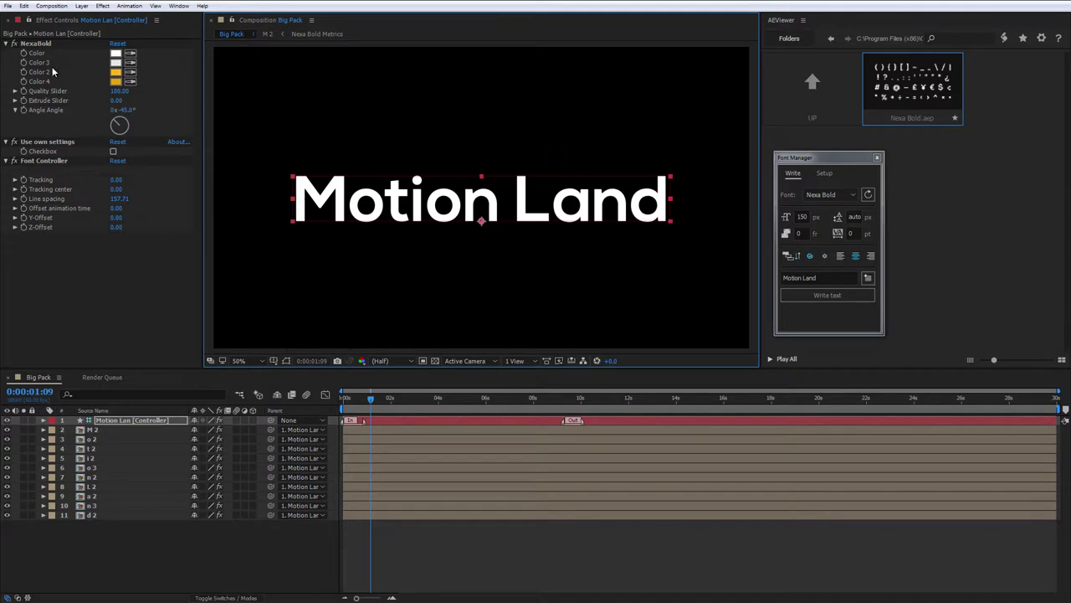
pyautogui.click(118, 102)
pyautogui.write('50')
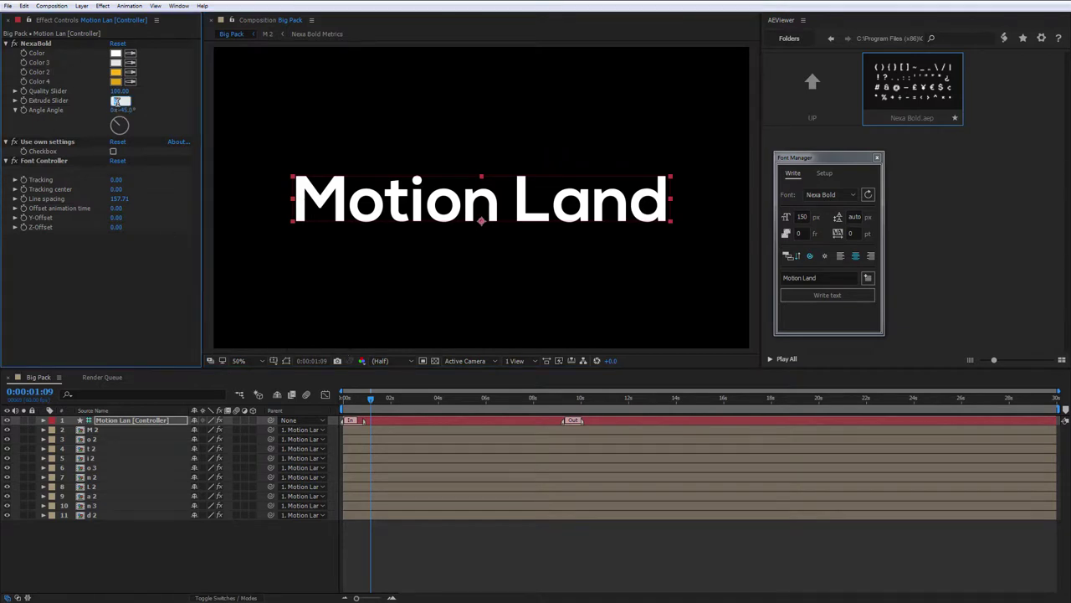
pyautogui.press('Return')
pyautogui.click(362, 405)
pyautogui.moveTo(362, 404); pyautogui.dragTo(356, 404)
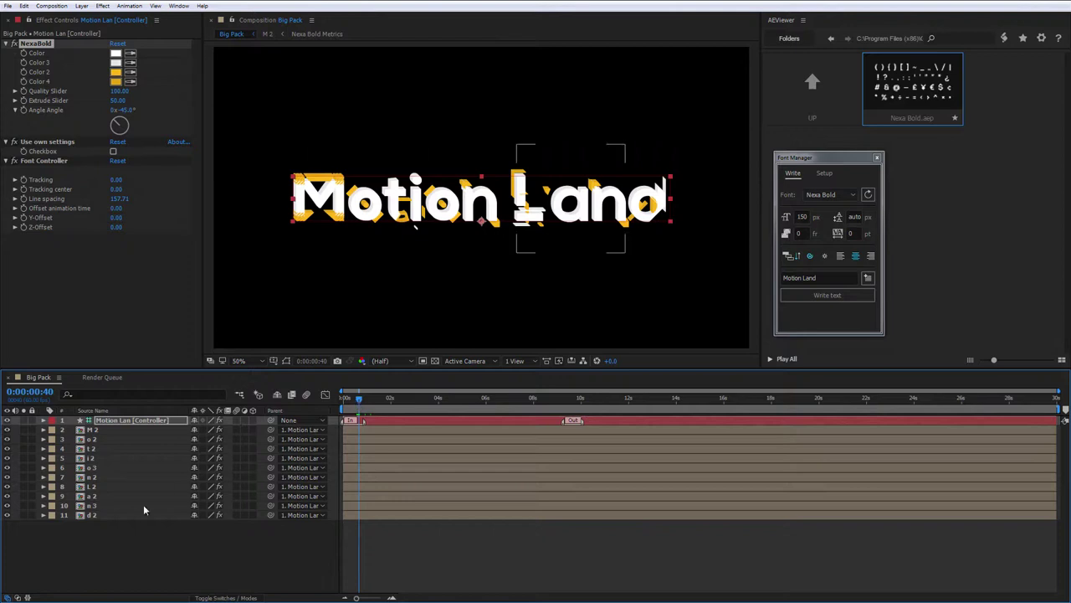
pyautogui.click(144, 421)
# Stagger the title's letter layers with Font Manager's offset and replay the animation from the first frame.
pyautogui.click(800, 233)
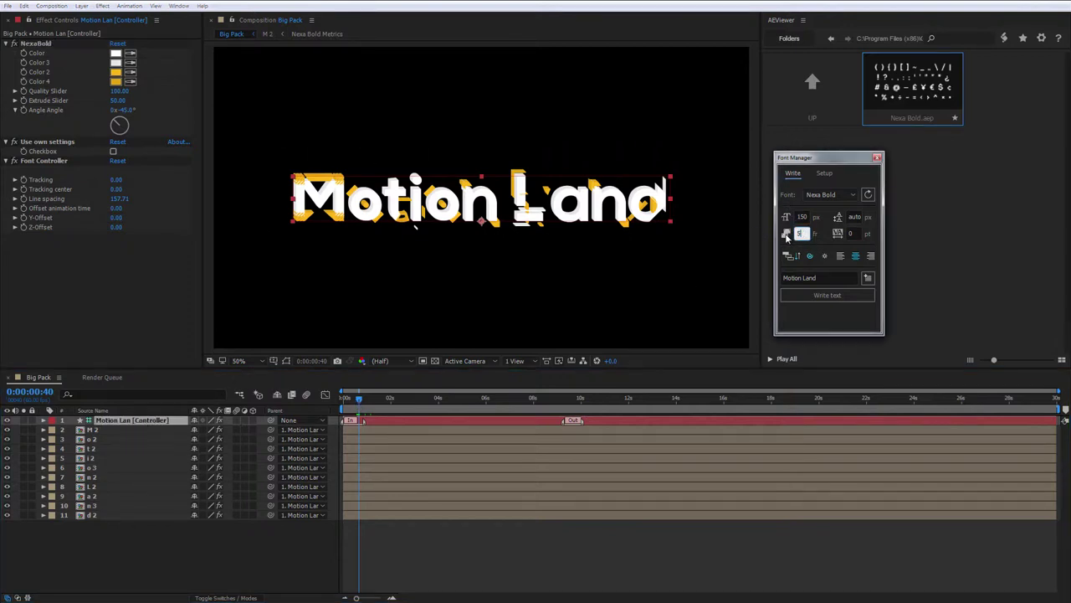
pyautogui.click(787, 235)
pyautogui.click(345, 402)
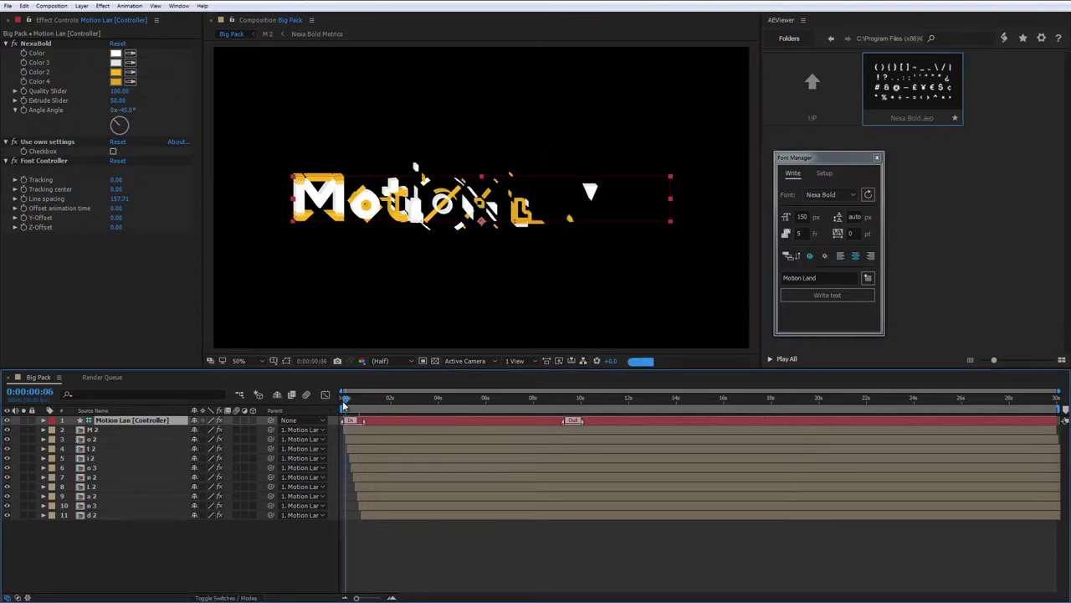
pyautogui.moveTo(345, 403); pyautogui.dragTo(341, 403)
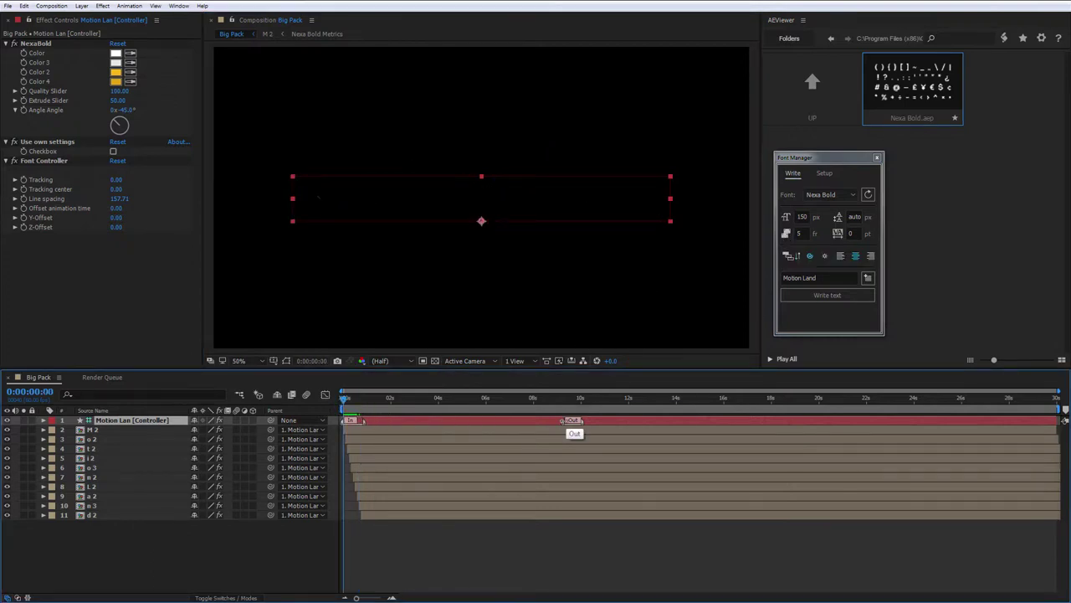
pyautogui.press('space')
pyautogui.press('space')
pyautogui.press('space')
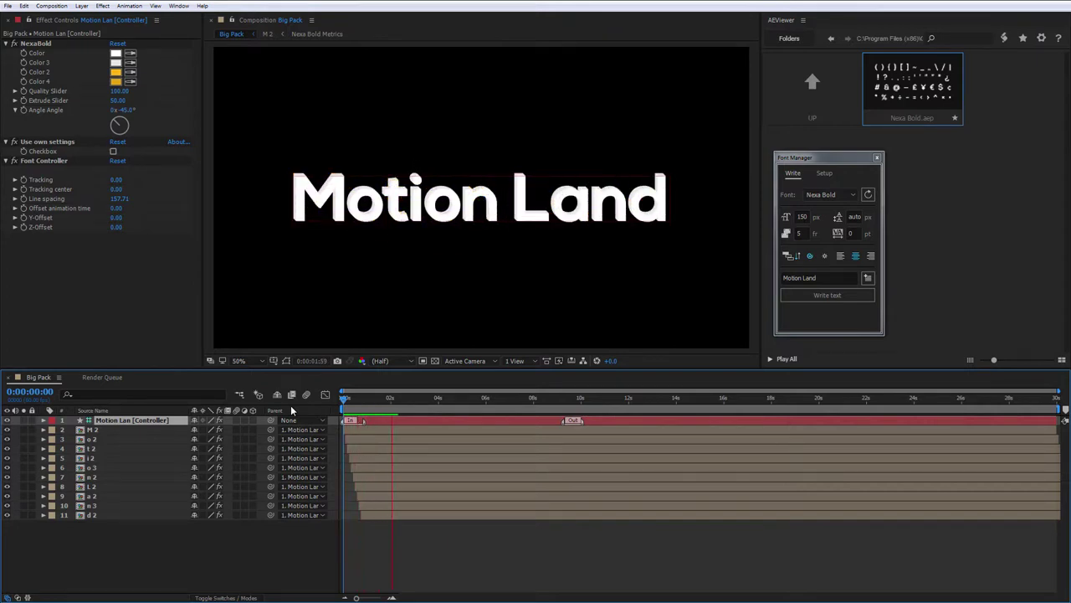
pyautogui.press('space')
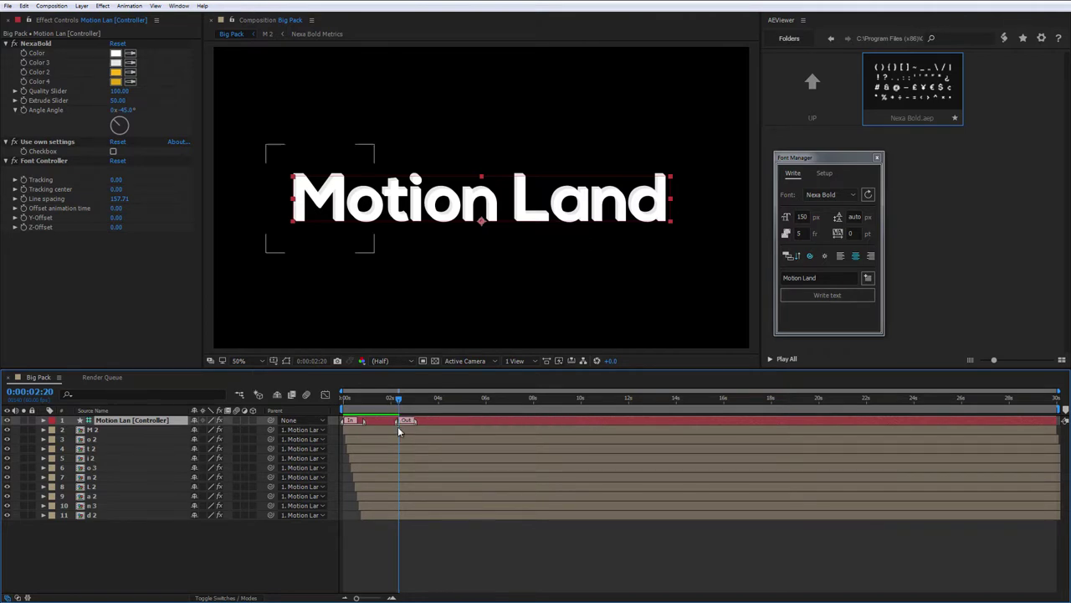
pyautogui.press('space')
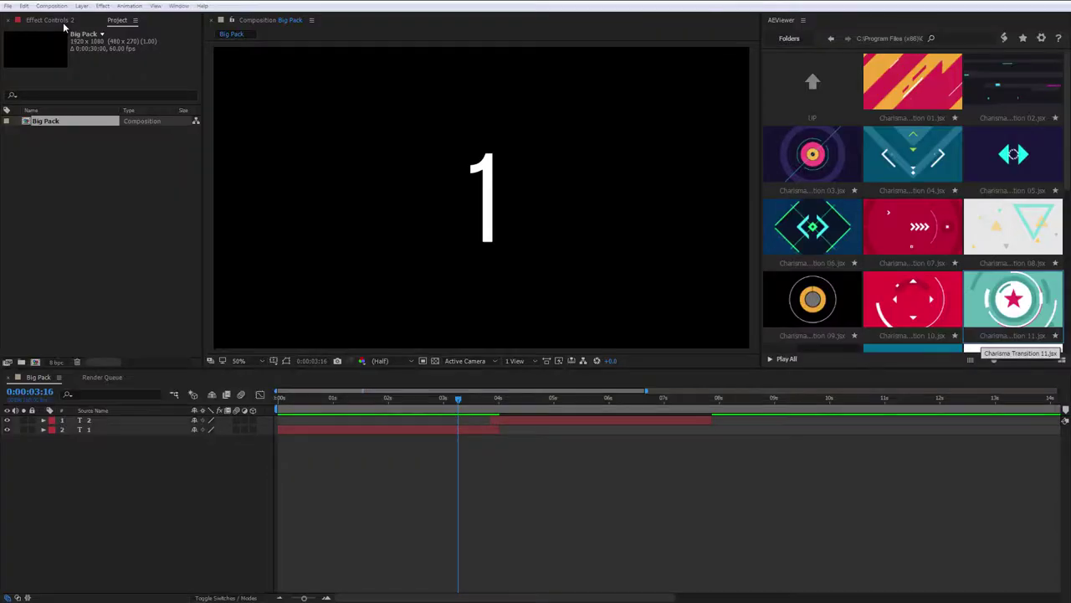
# Apply Charisma Transition 11, place it over the cut between layers 1 and 2 near 3s, and preview it.
pyautogui.click(50, 20)
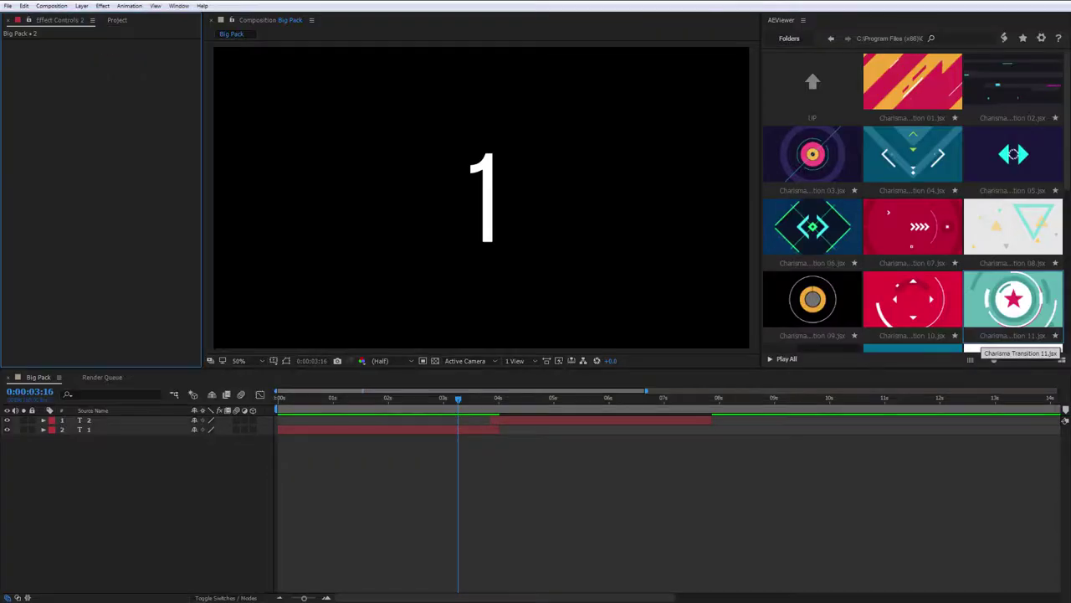
pyautogui.doubleClick(1039, 311)
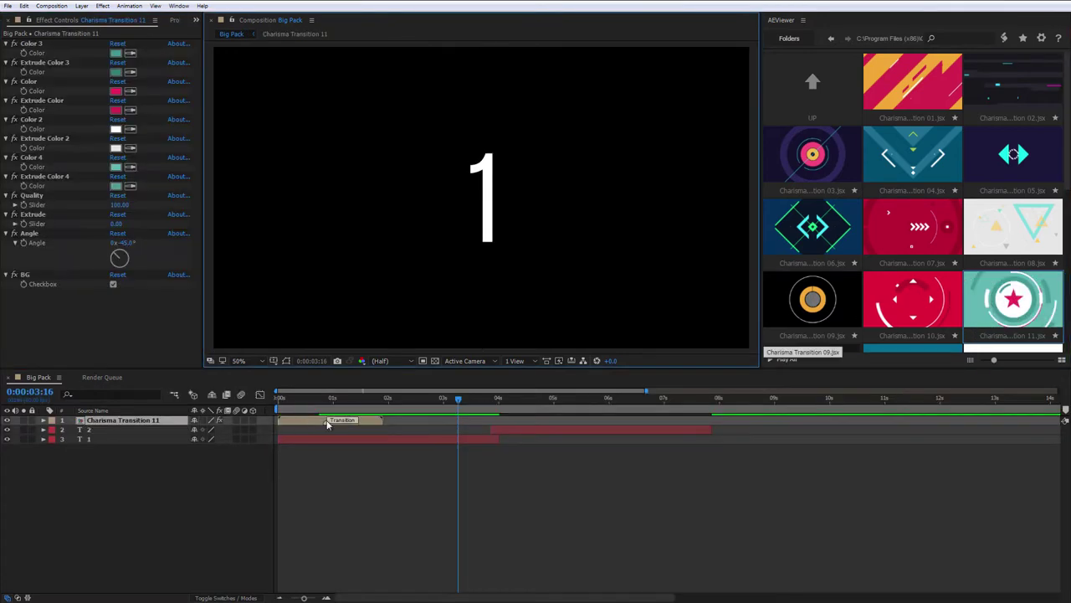
pyautogui.moveTo(355, 424); pyautogui.dragTo(517, 423)
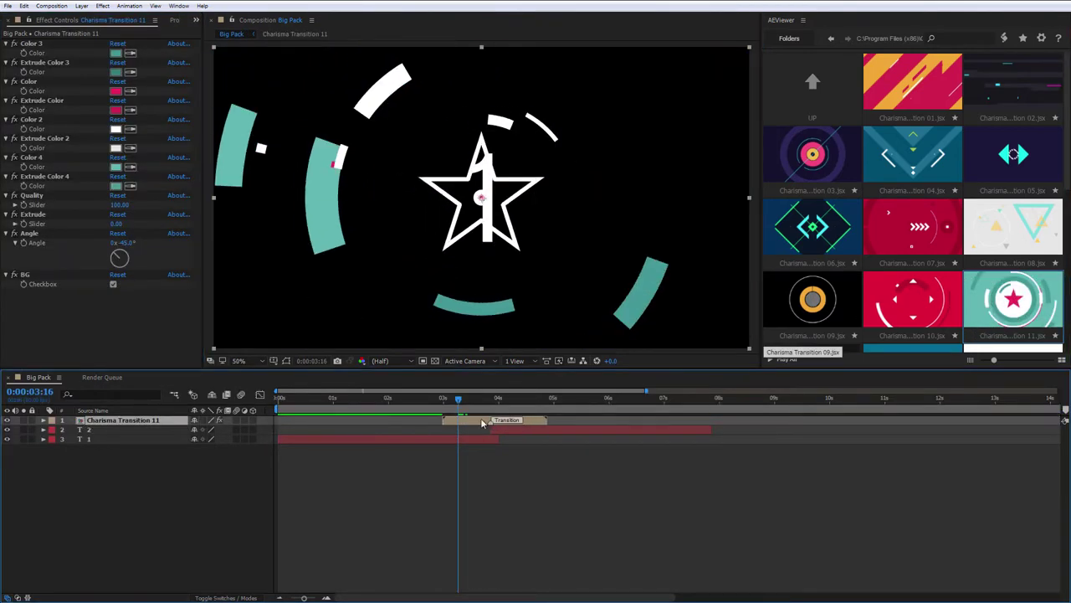
pyautogui.click(434, 403)
pyautogui.press('space')
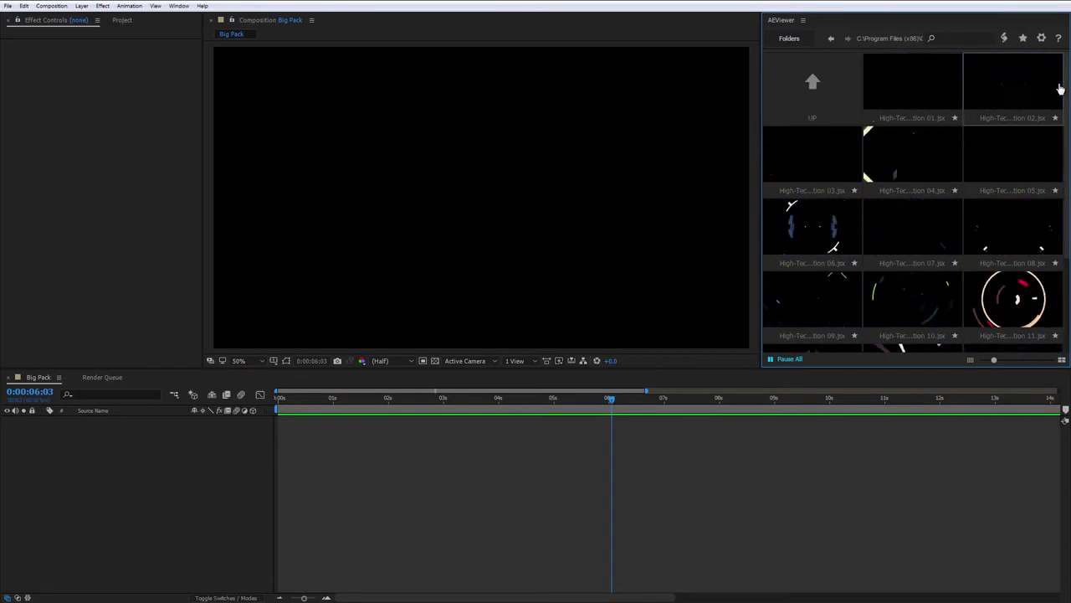
pyautogui.scroll(-3, 1061, 209)
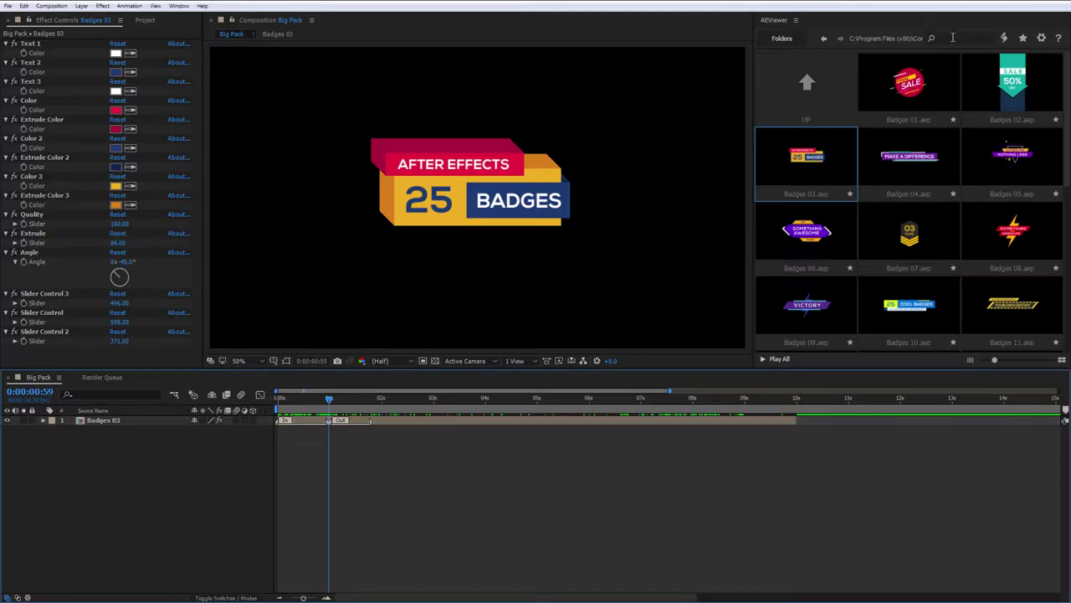
# Launch the MotionLand isometry script and position its window beside the Badges 03 badge.
pyautogui.click(1006, 39)
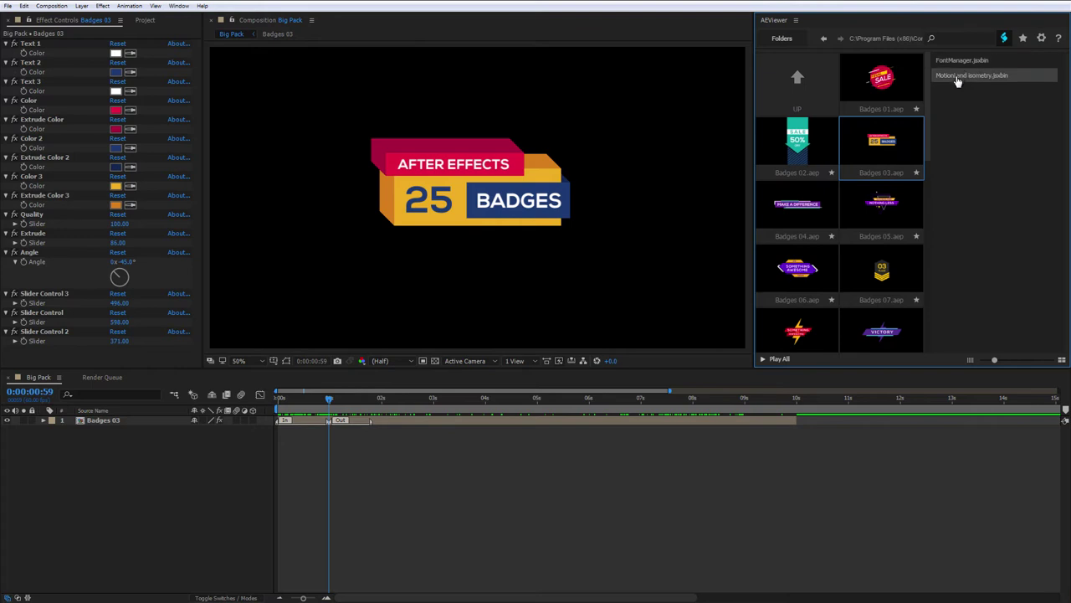
pyautogui.click(958, 78)
pyautogui.click(1005, 38)
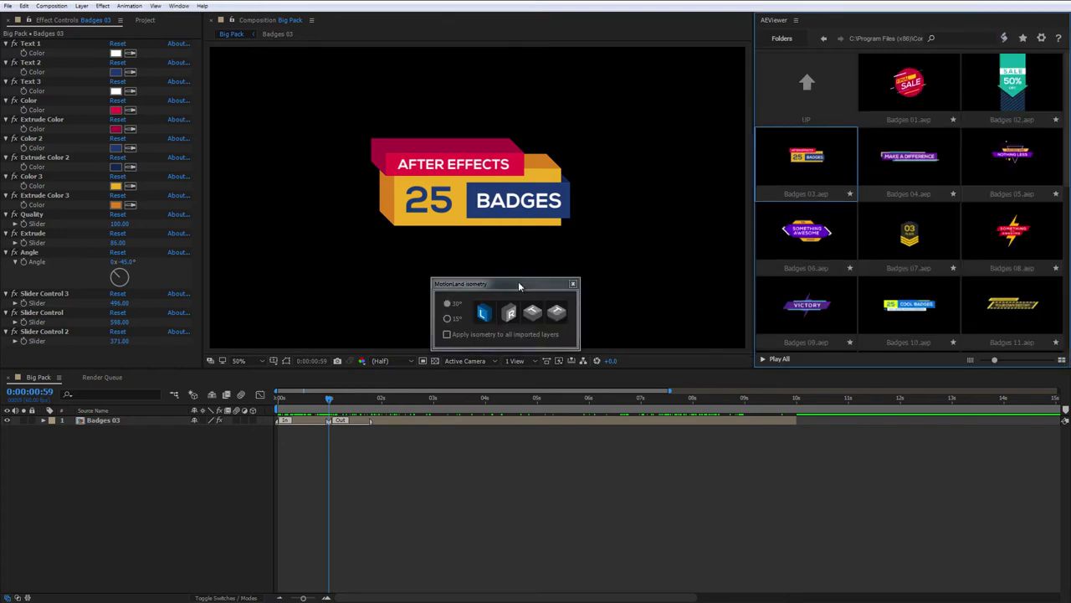
pyautogui.moveTo(518, 286); pyautogui.dragTo(678, 153)
pyautogui.click(144, 483)
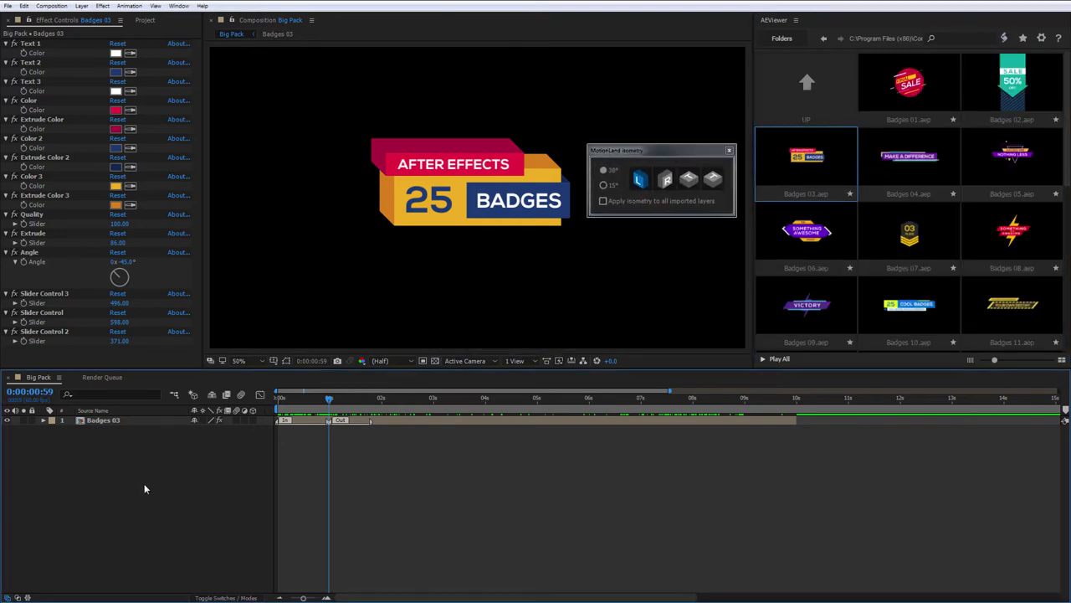
# Give the badge a 15° left-side isometric view and preview its intro animation.
pyautogui.click(689, 180)
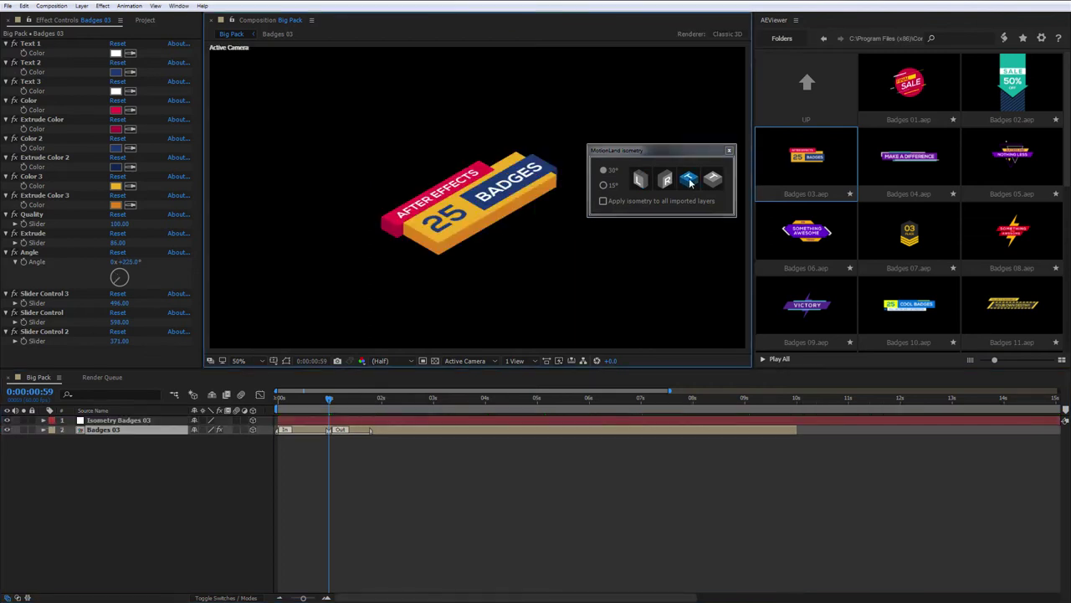
pyautogui.click(602, 185)
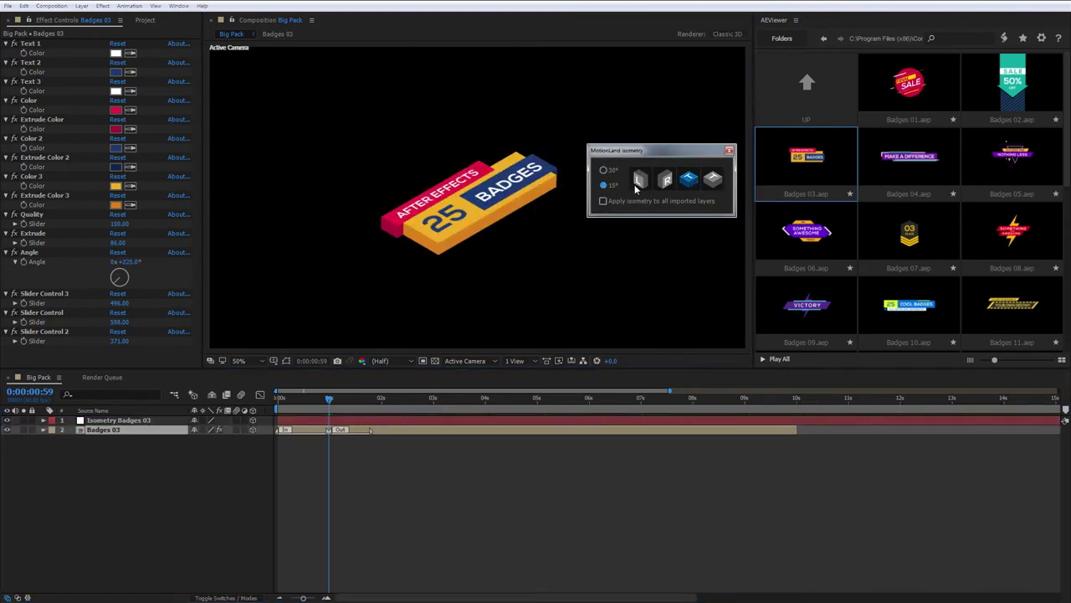
pyautogui.click(664, 180)
pyautogui.click(714, 181)
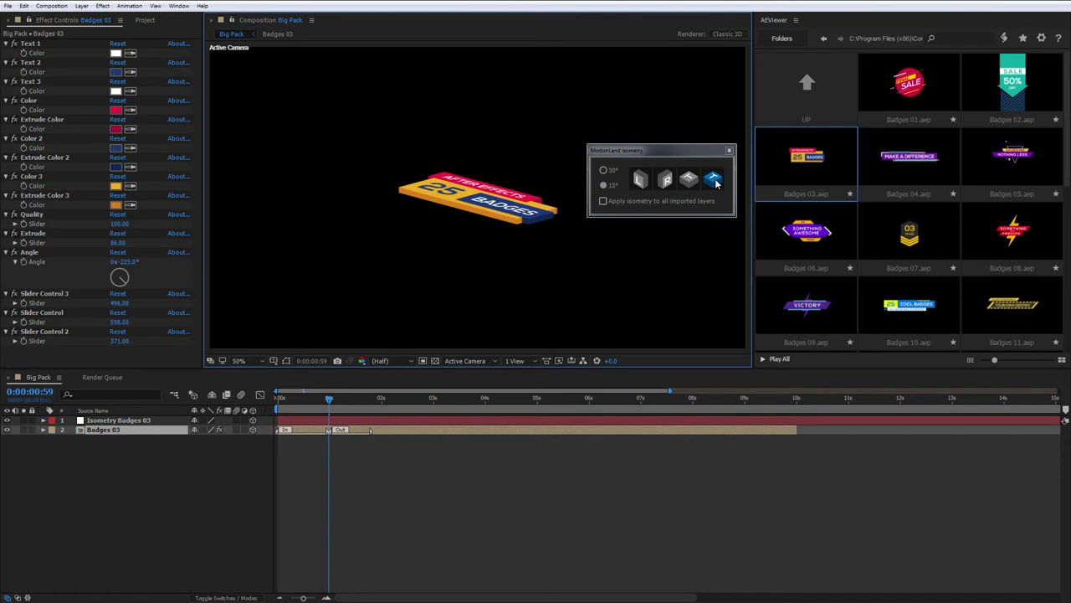
pyautogui.click(637, 180)
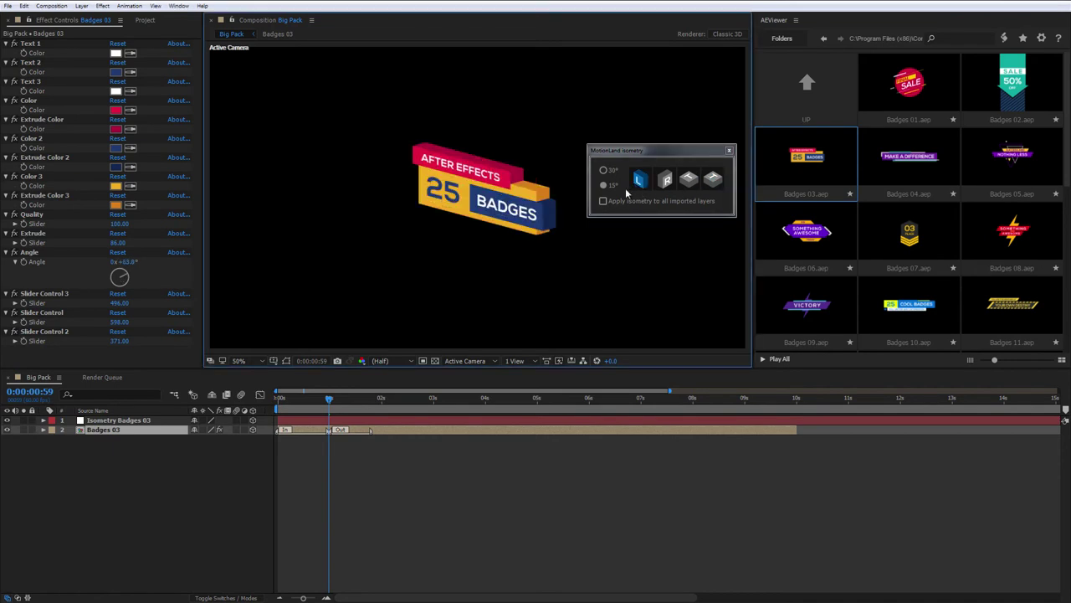
pyautogui.moveTo(291, 401); pyautogui.dragTo(329, 398)
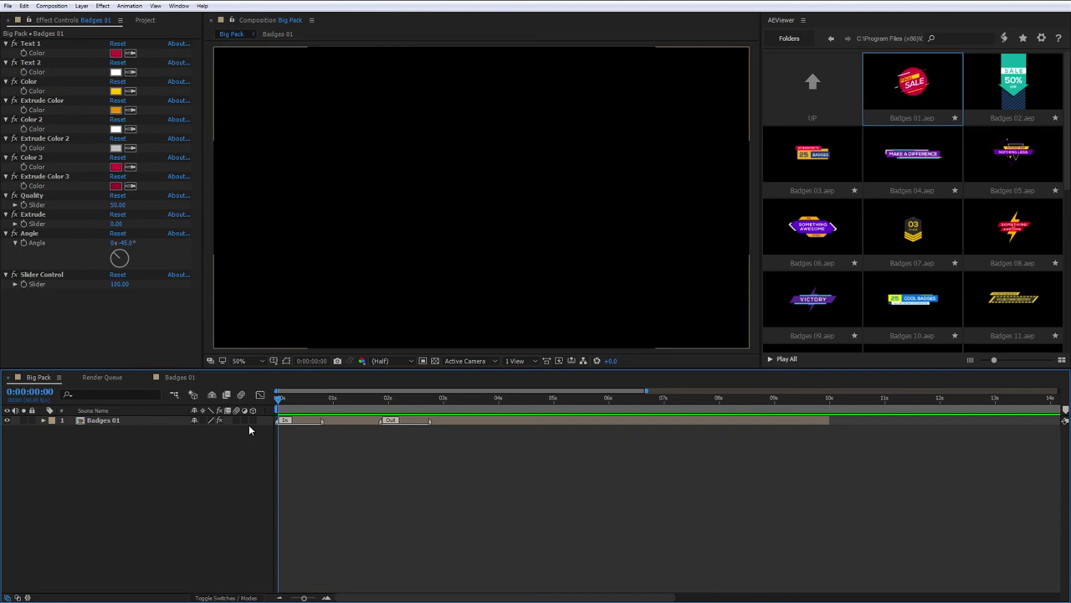
pyautogui.press('space')
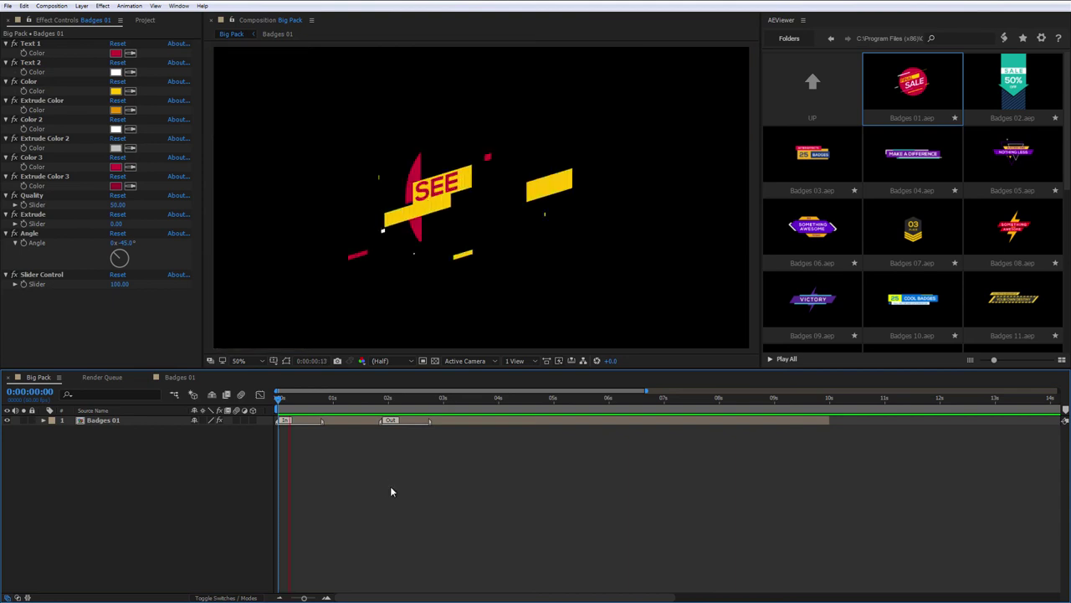